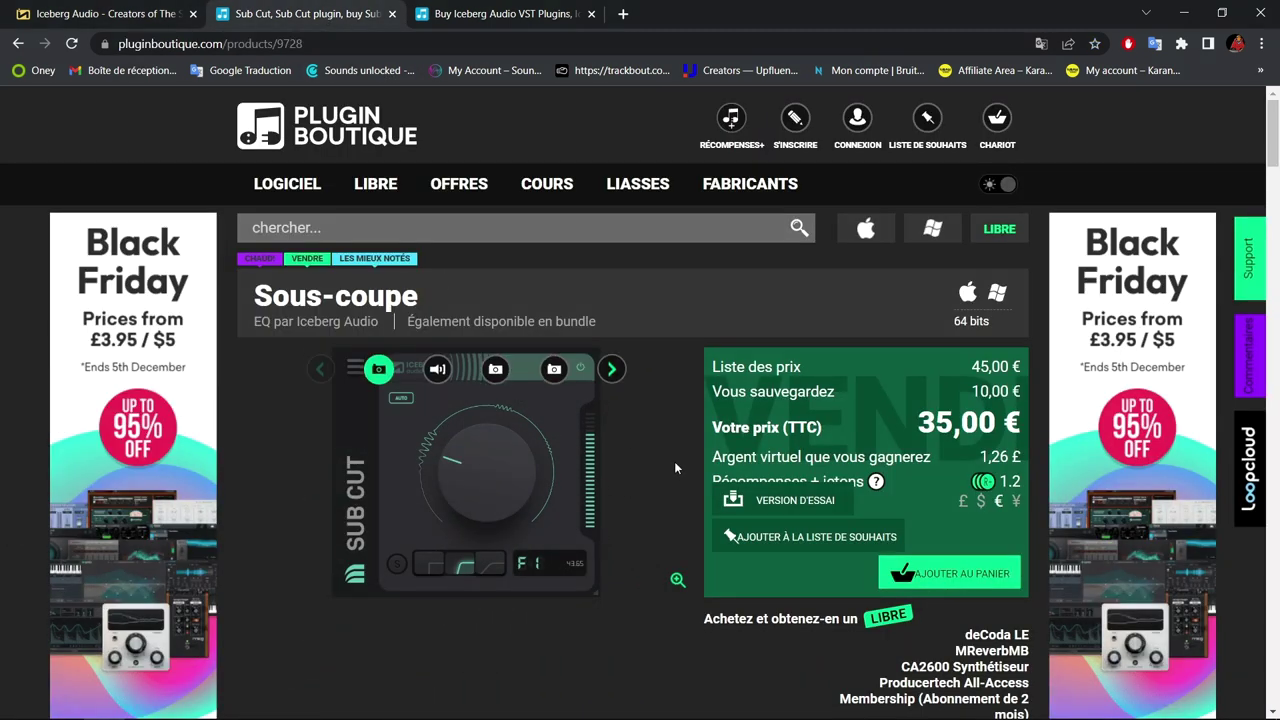
Show the Iceberg Audio plugins page on Plugin Boutique
left_click(500, 14)
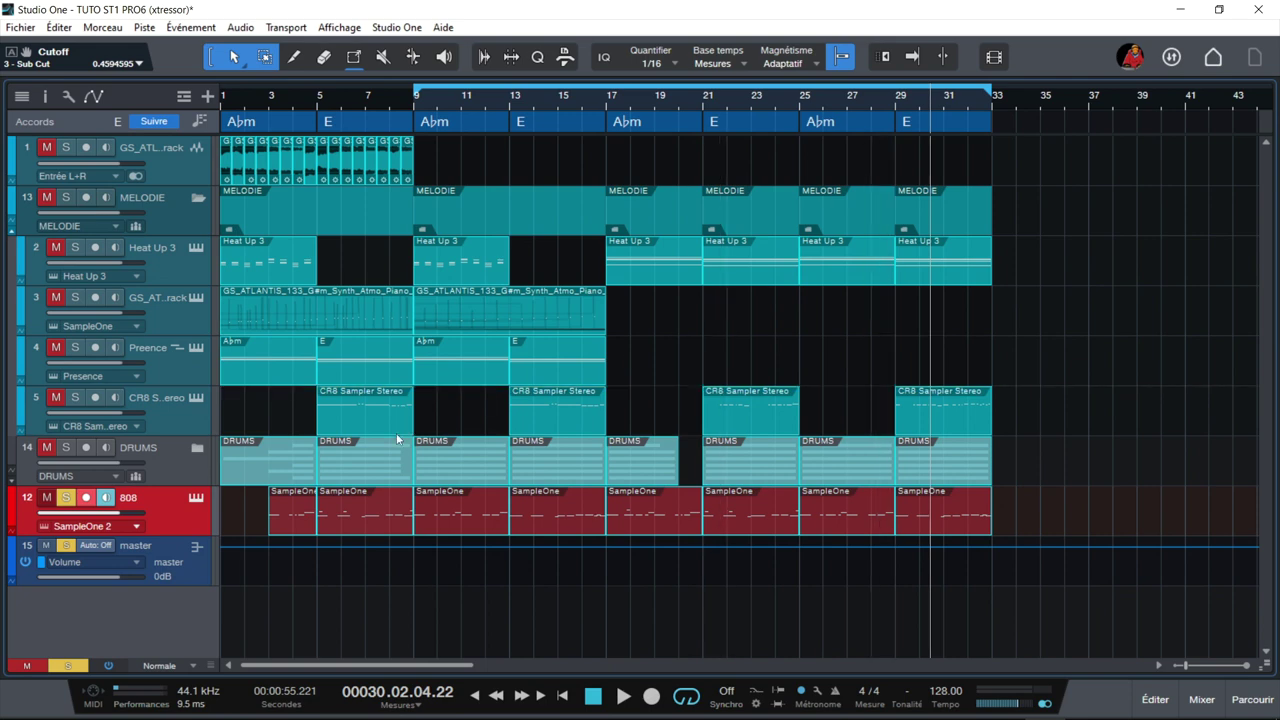
In Studio One, solo the DRUMS folder track so it plays together with the 808
left_click(67, 448)
left_click(63, 547)
left_click(70, 504)
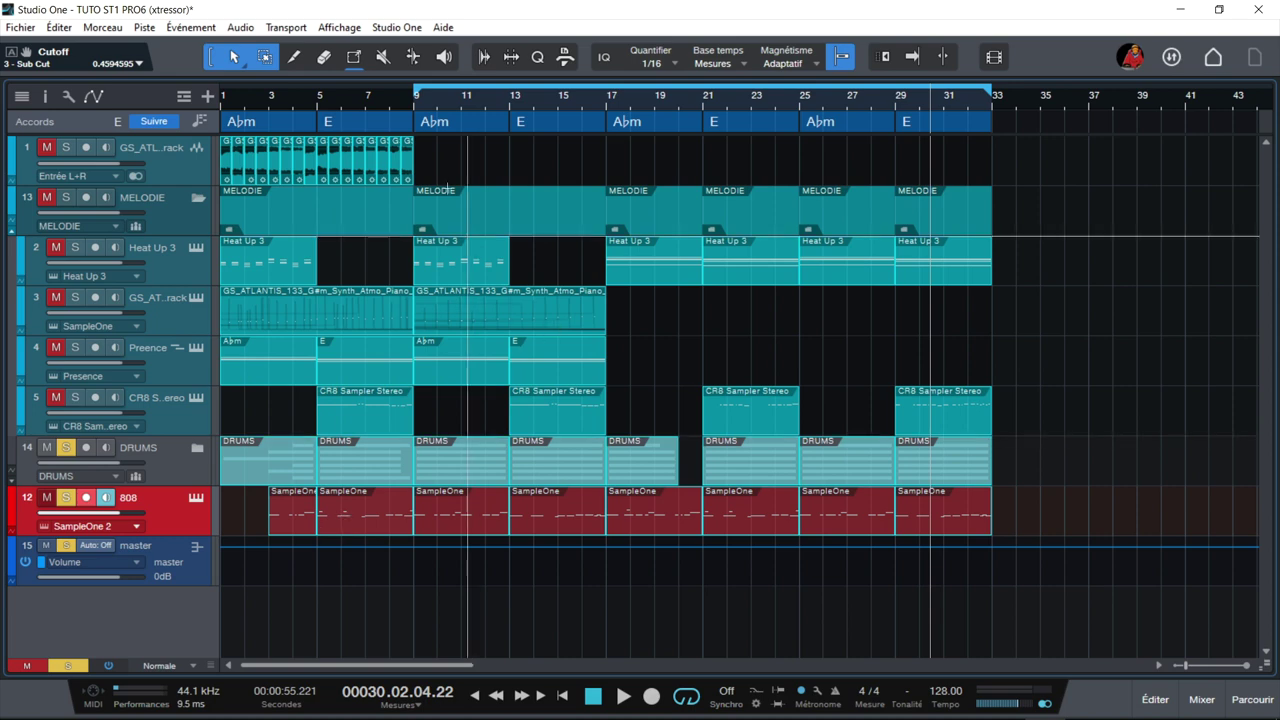
Open the mixer, bypass all inserts on the 808 channel and start playback
key("F3")
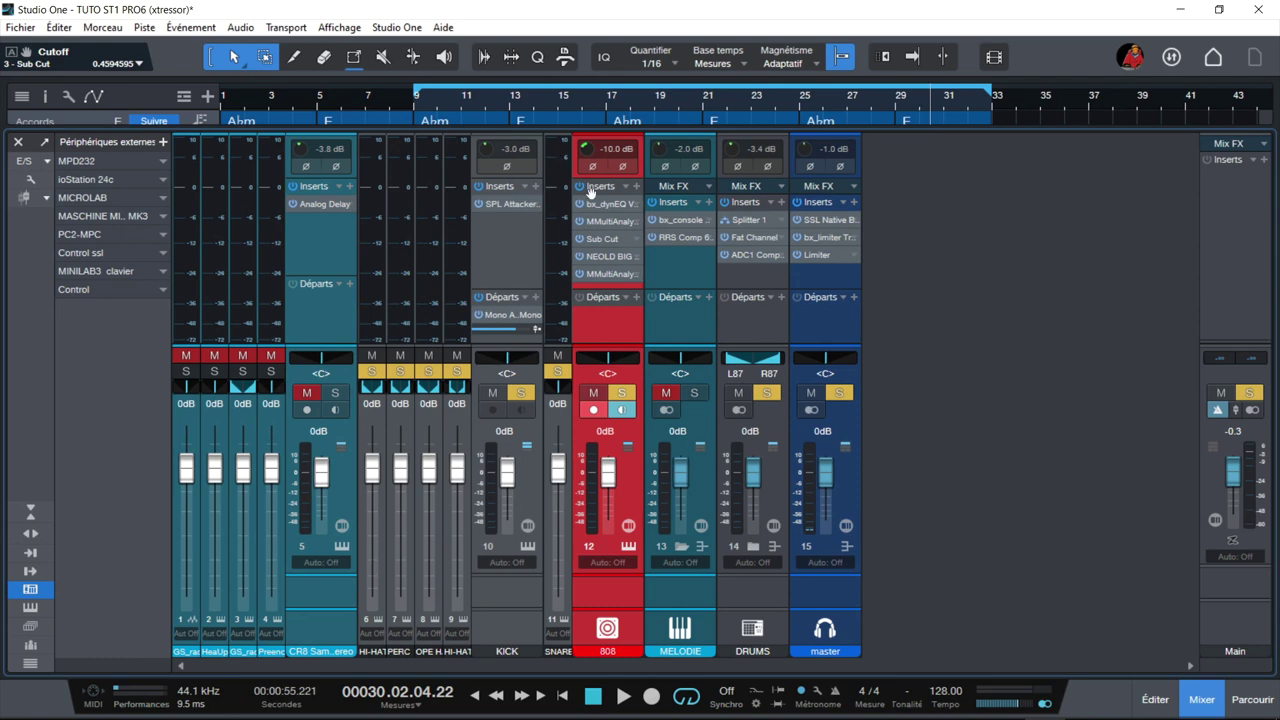
left_click(579, 187)
key("space")
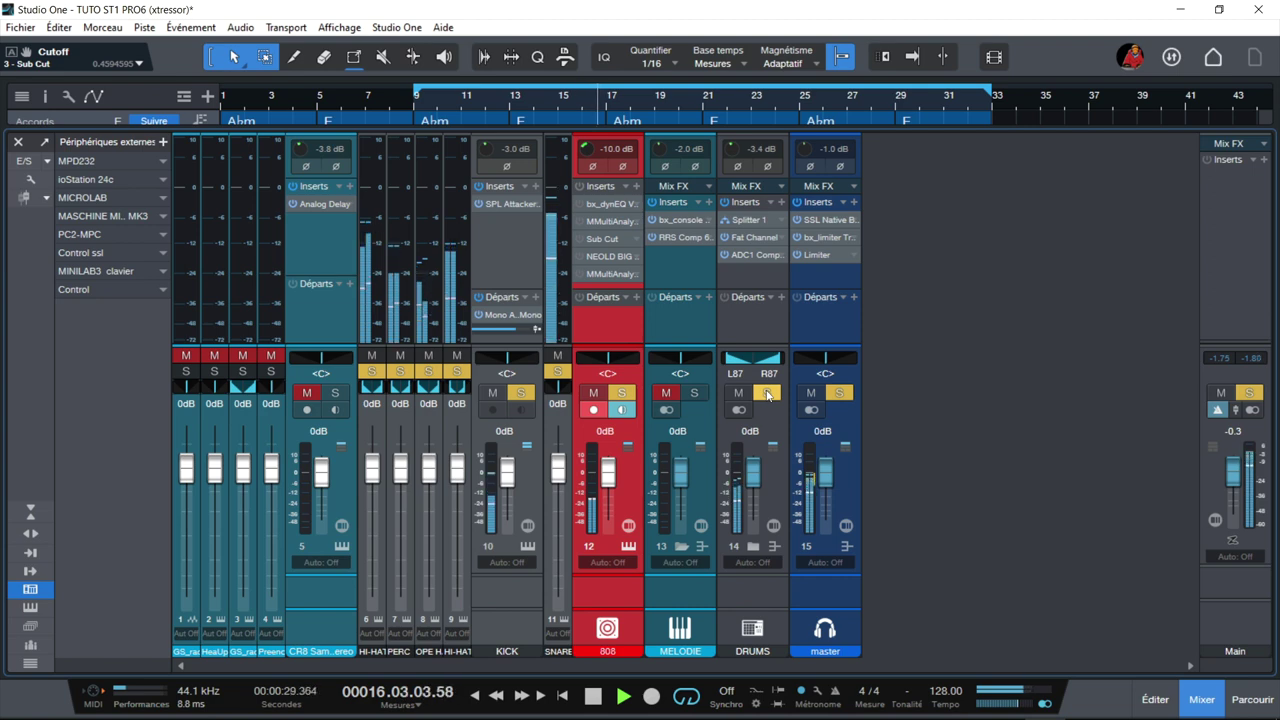
Turn off solo on the DRUMS channel to hear the 808 without drums, and stop playback
left_click(767, 393)
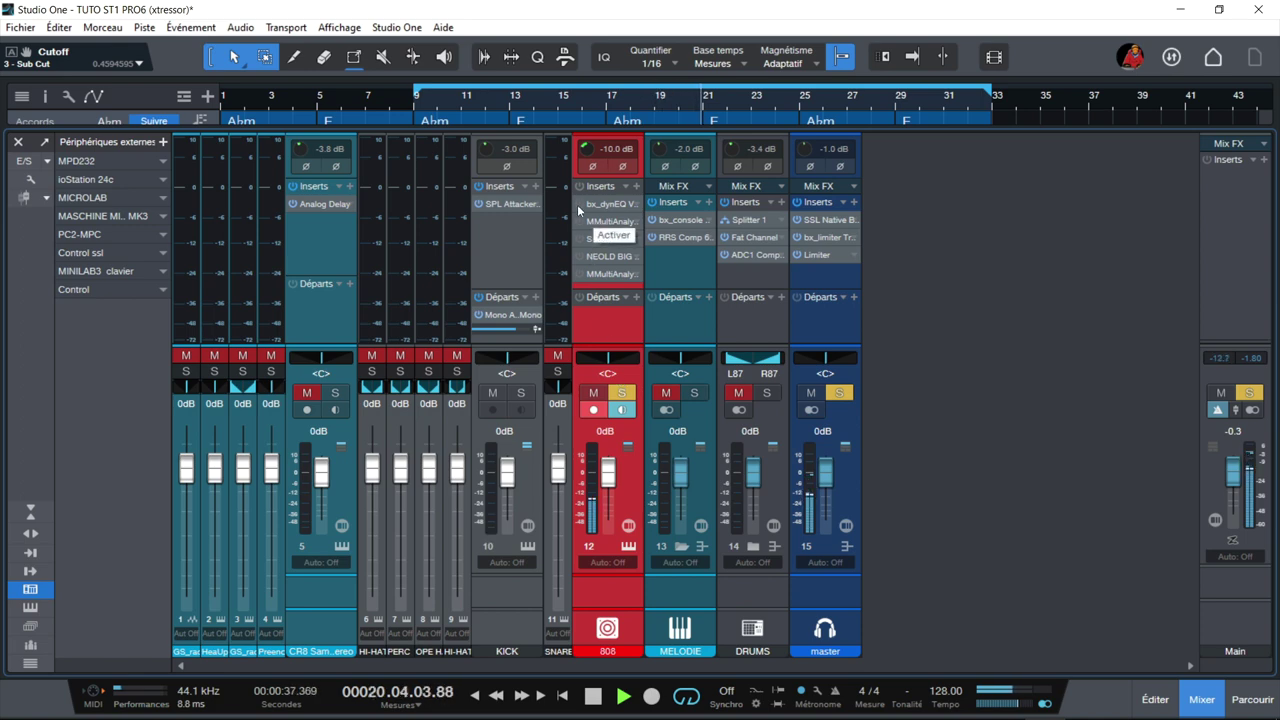
key("space")
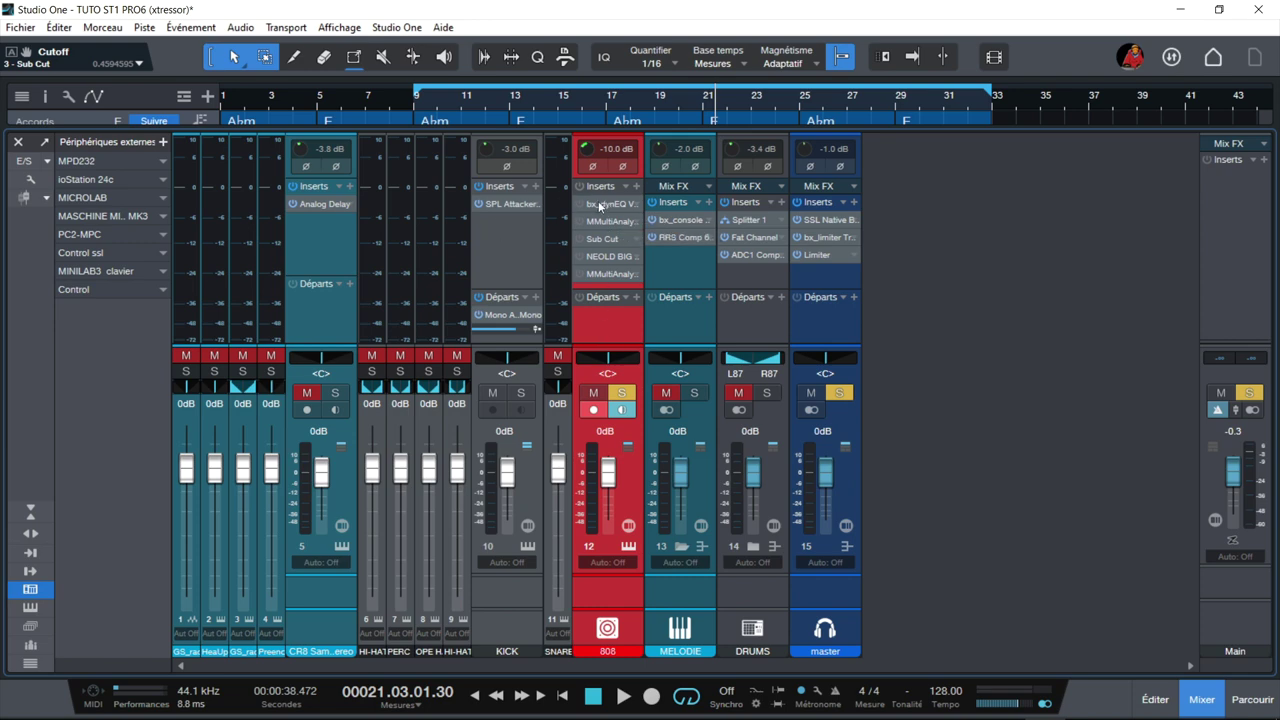
Open bx_dynEQ V2 Mono on the 808 channel, enable it and move its window clear of the inserts
double_click(600, 206)
left_click_drag(632, 435, 694, 318)
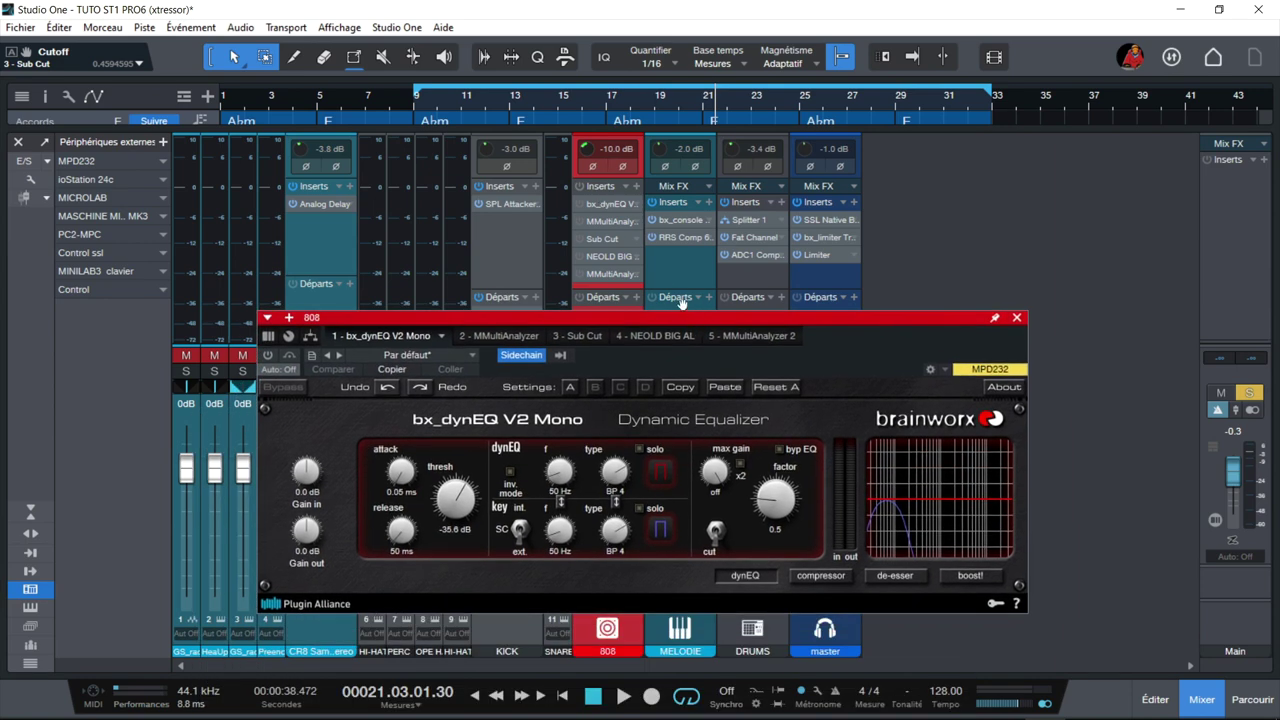
left_click(580, 204)
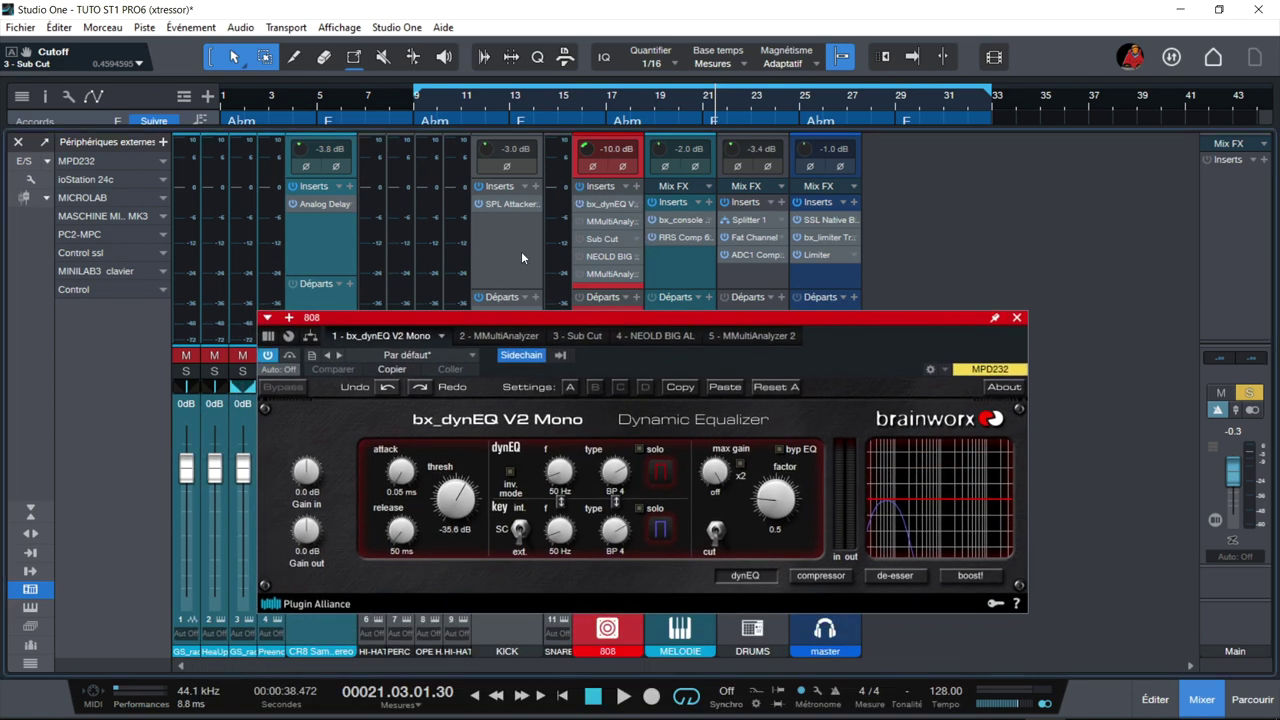
left_click_drag(537, 326, 553, 461)
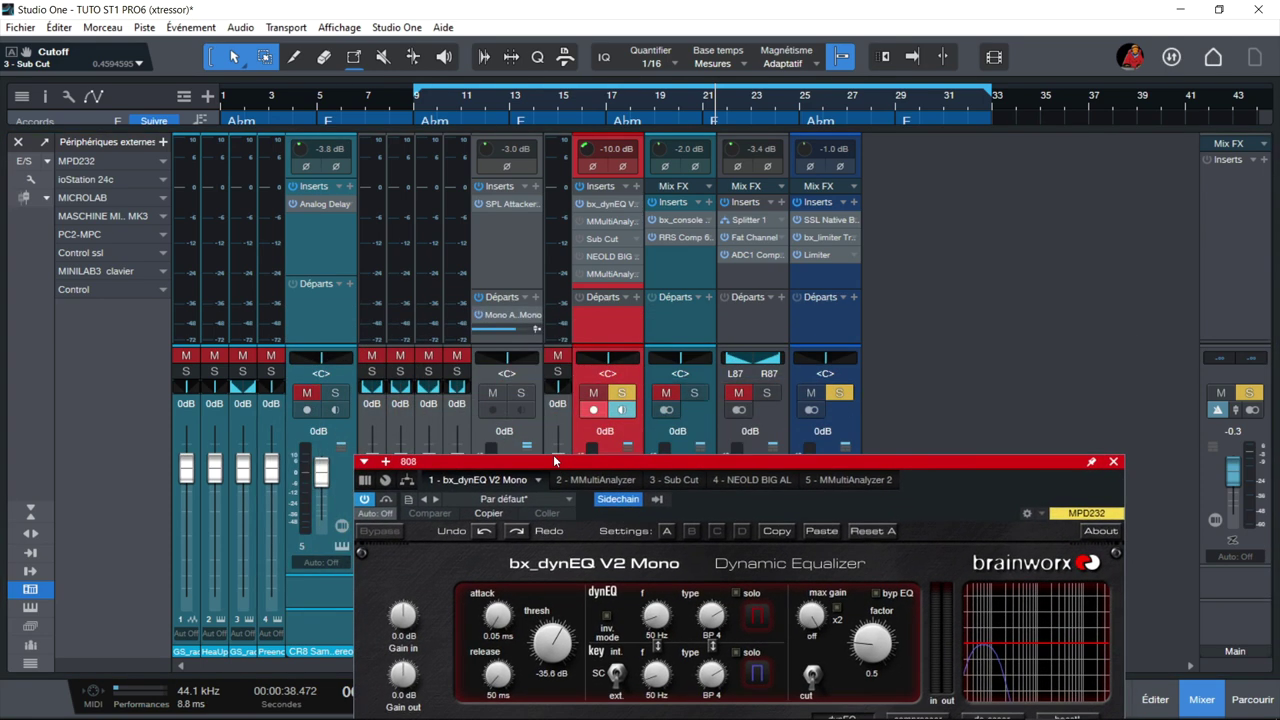
Solo the KICK channel and play it with the 808 while bx_dynEQ V2 Mono is in view
left_click(522, 393)
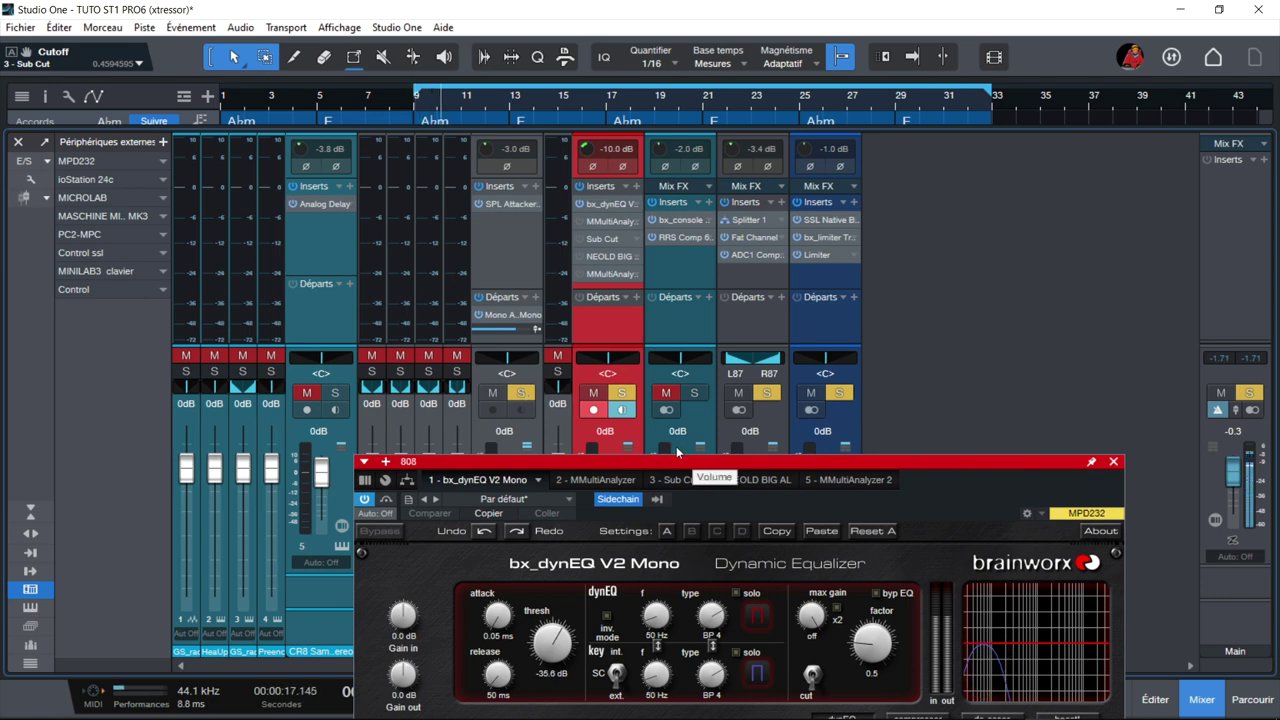
left_click_drag(680, 458, 629, 355)
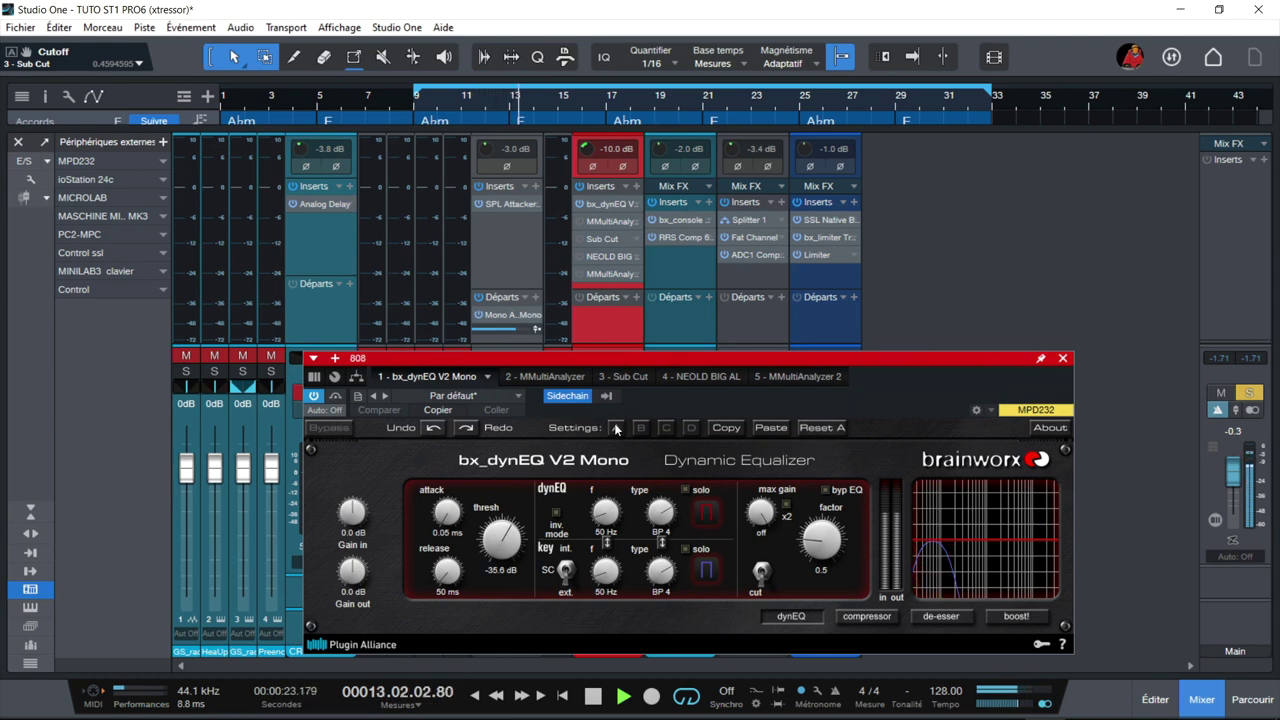
Enable both MMultiAnalyzer inserts on the 808 channel and view the spectrum in the avant and apres instances
left_click(604, 221)
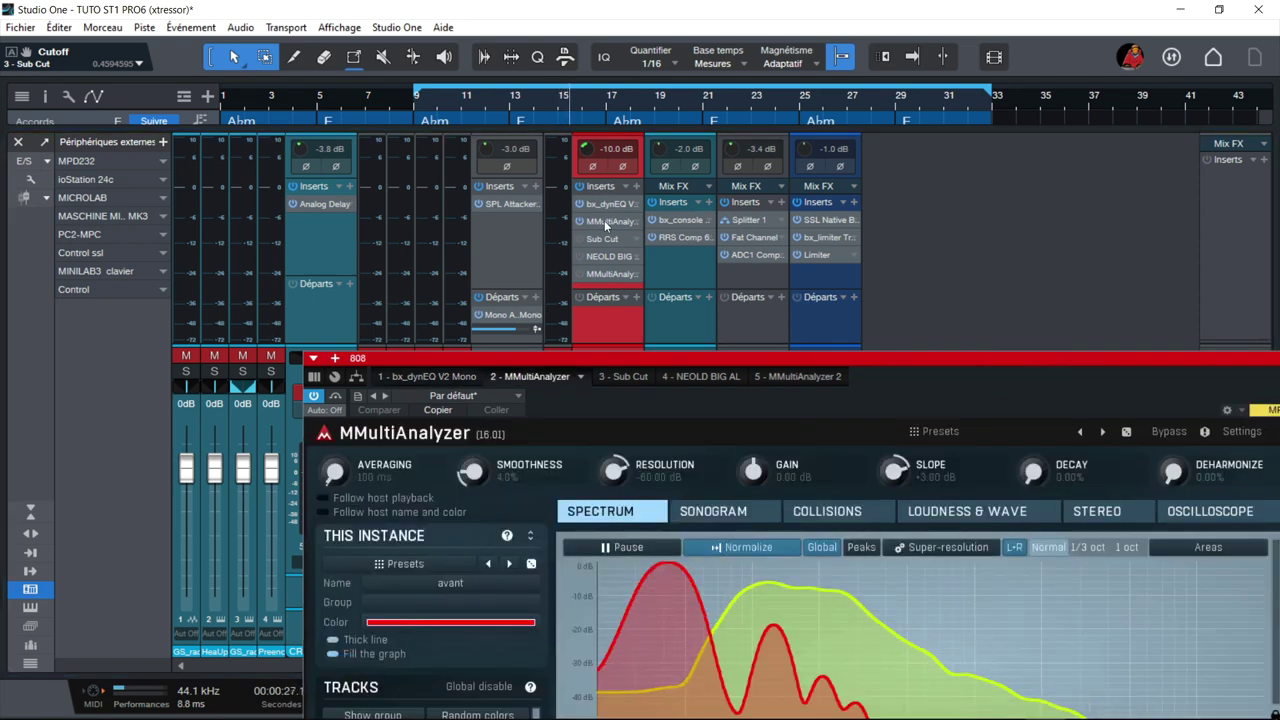
left_click_drag(600, 357, 505, 49)
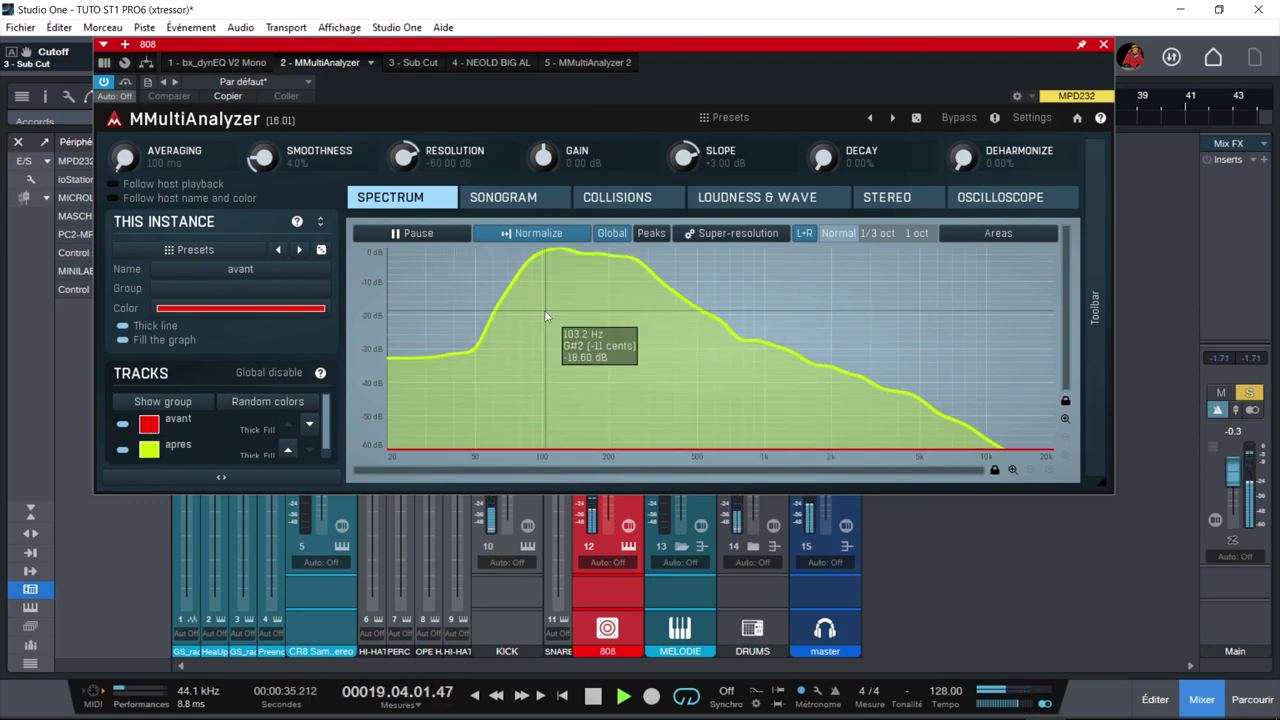
left_click_drag(613, 45, 623, 358)
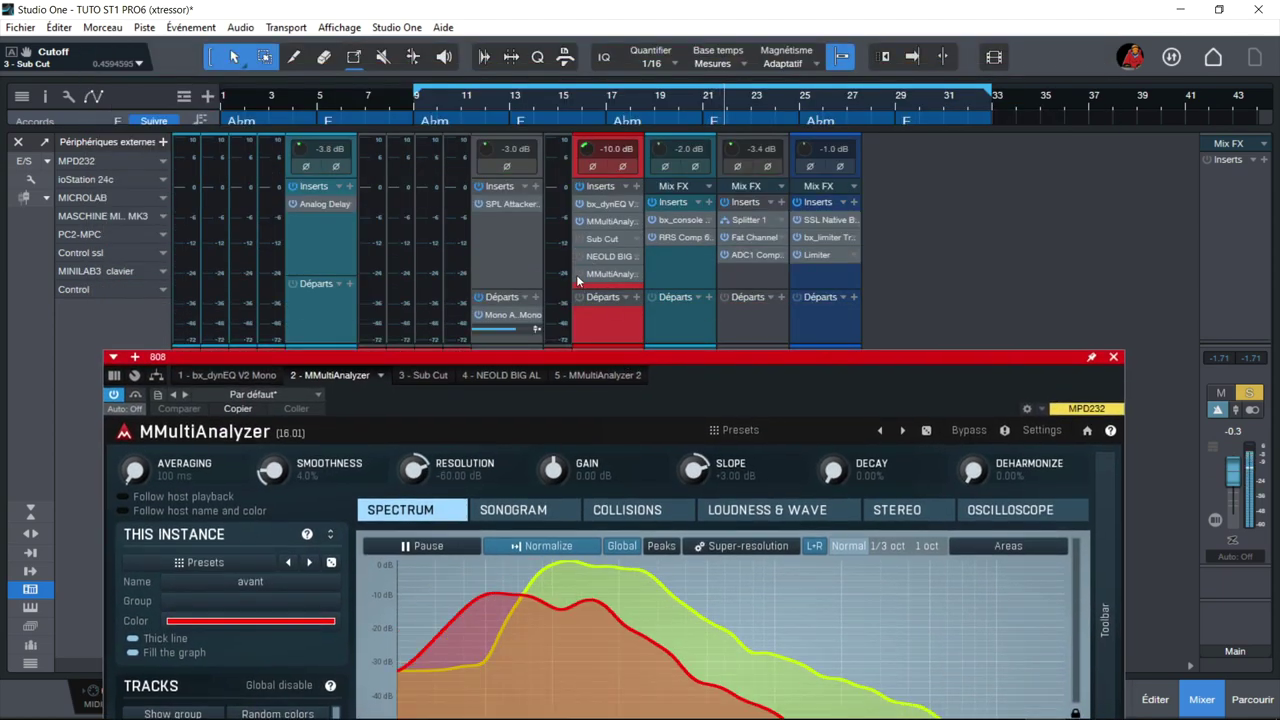
left_click_drag(620, 363, 611, 178)
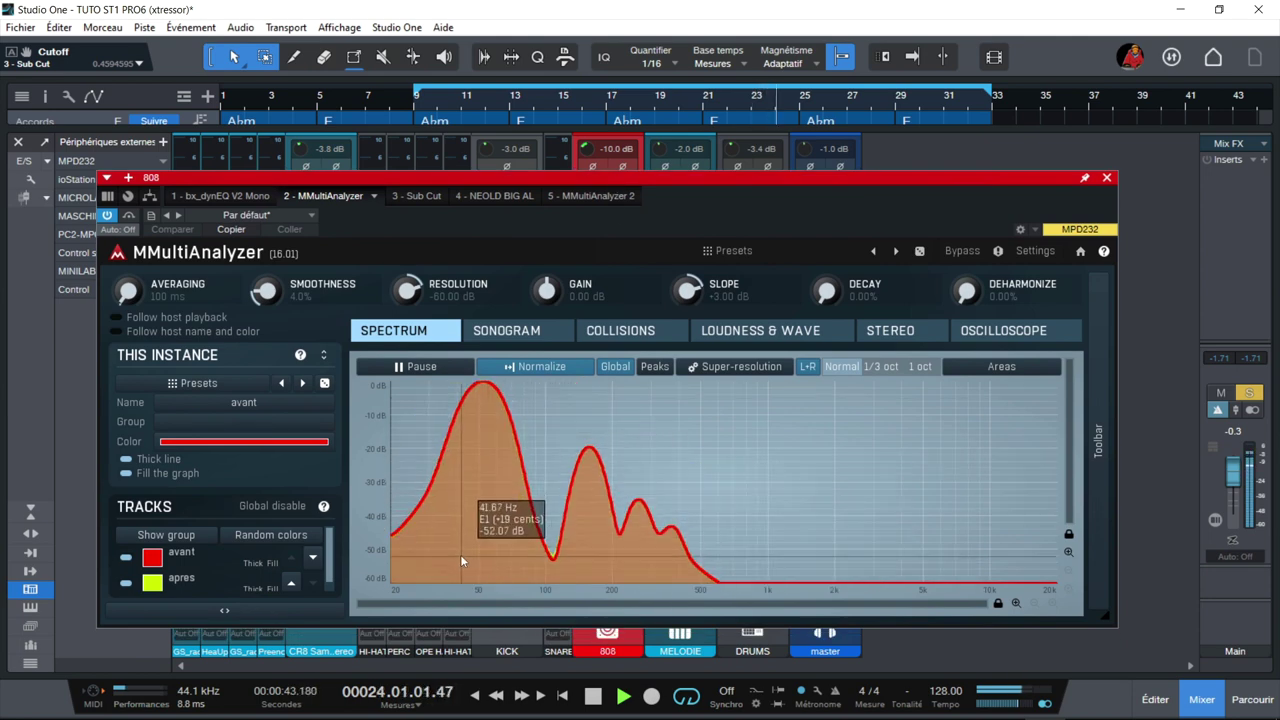
left_click(587, 196)
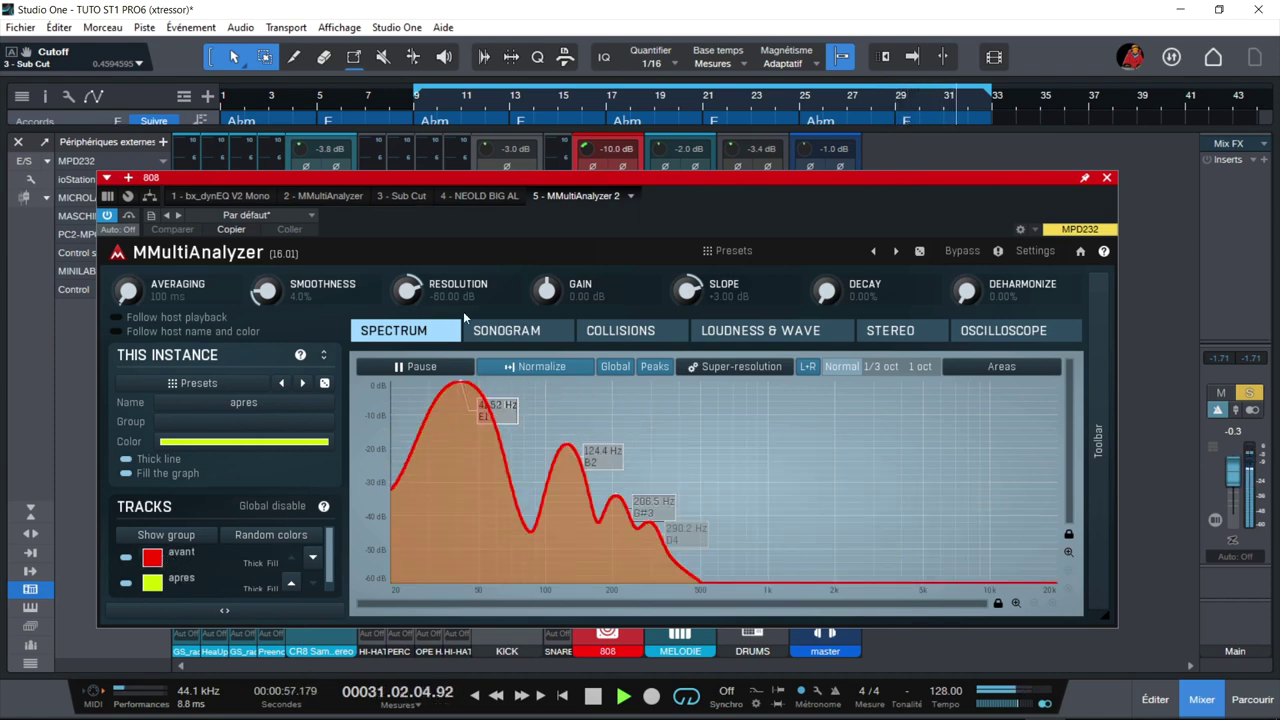
Open Sub Cut on the 808 channel, try its three filter slopes, return to the gentlest and pin its window
left_click(411, 196)
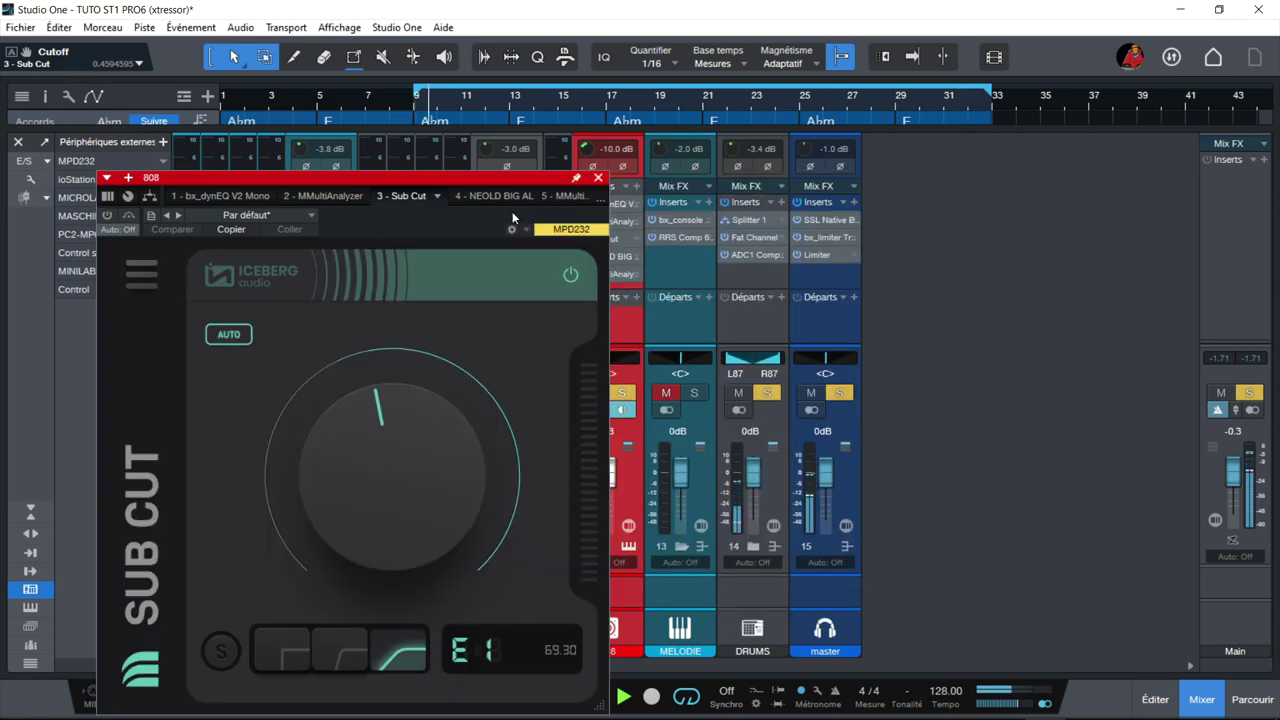
left_click_drag(460, 182, 603, 159)
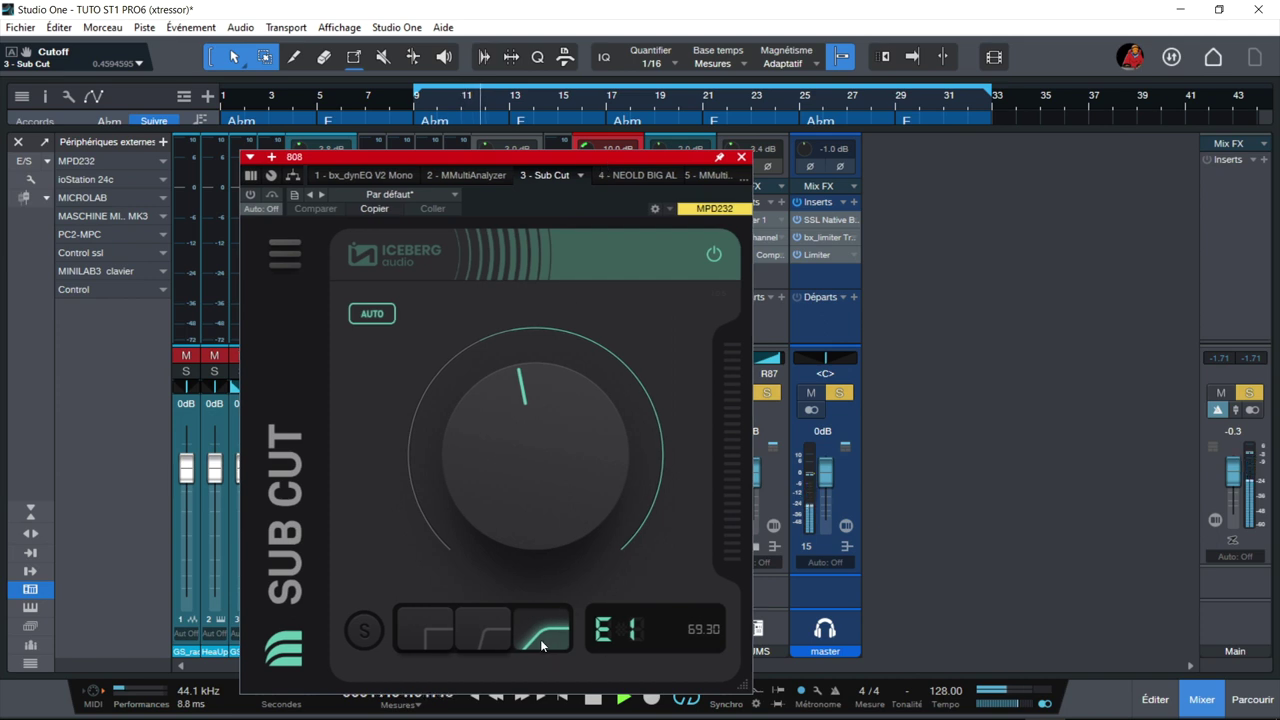
left_click(428, 635)
left_click(475, 636)
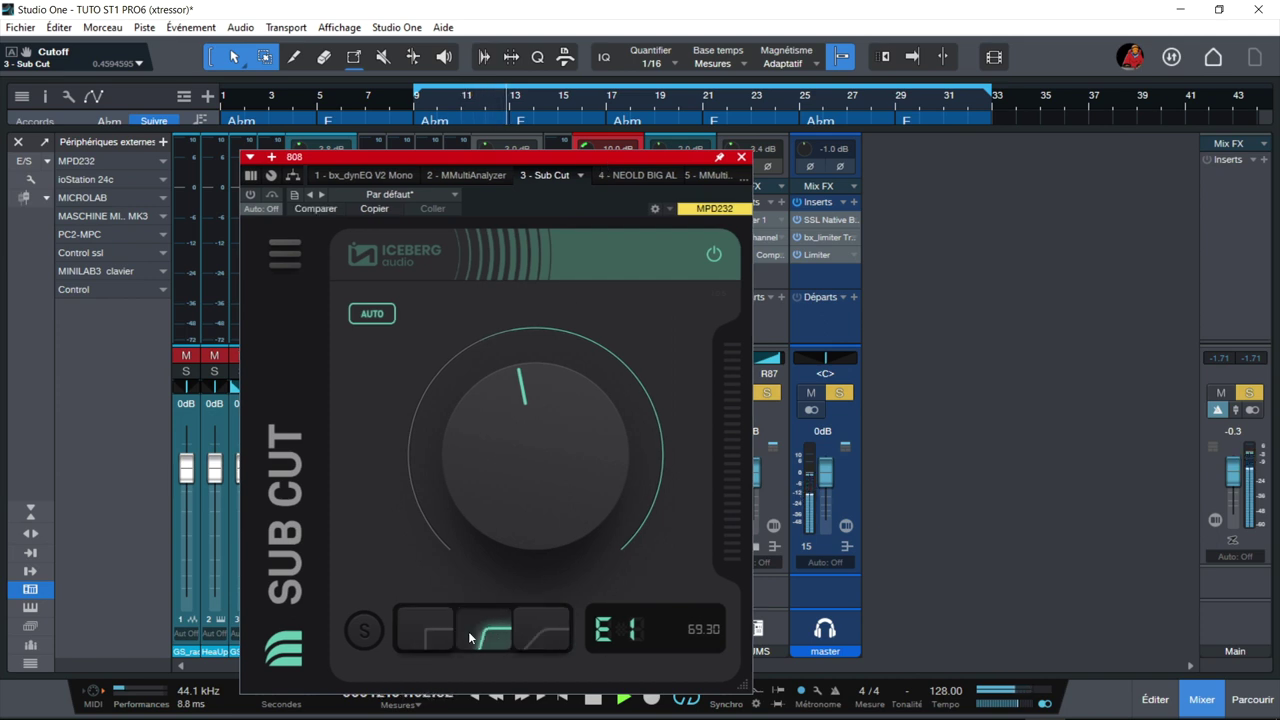
left_click(539, 640)
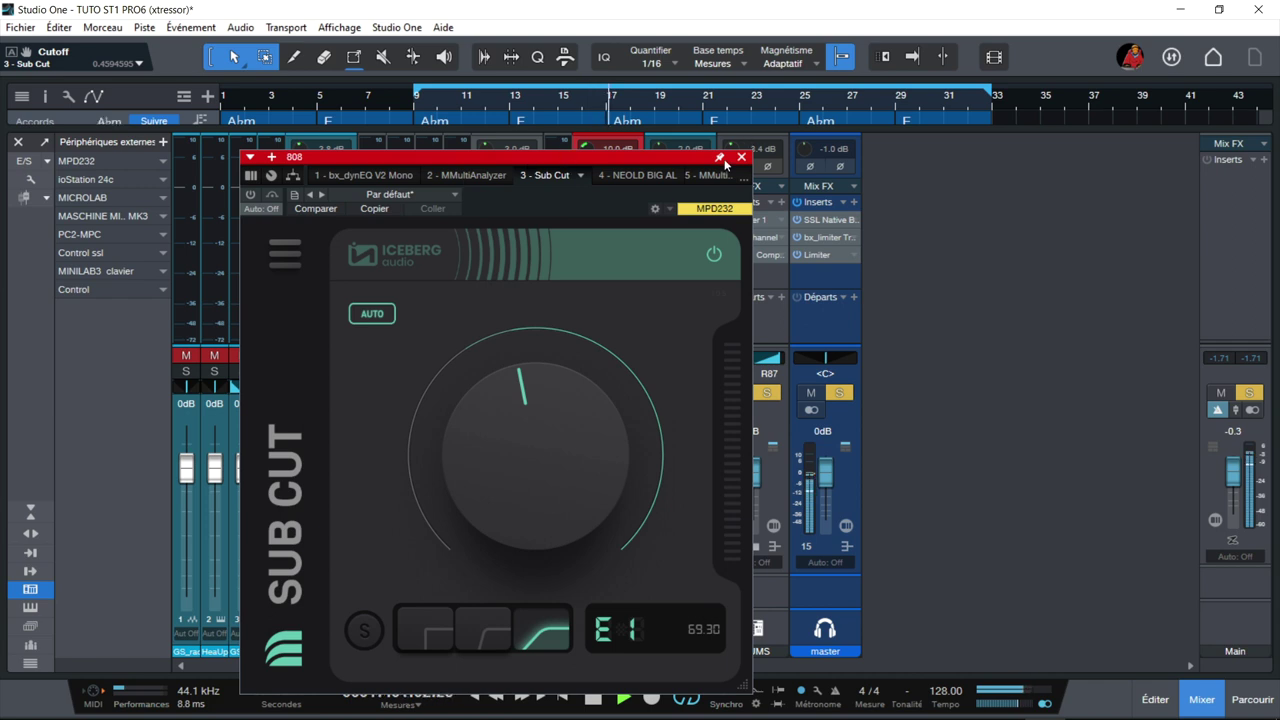
left_click_drag(644, 158, 434, 164)
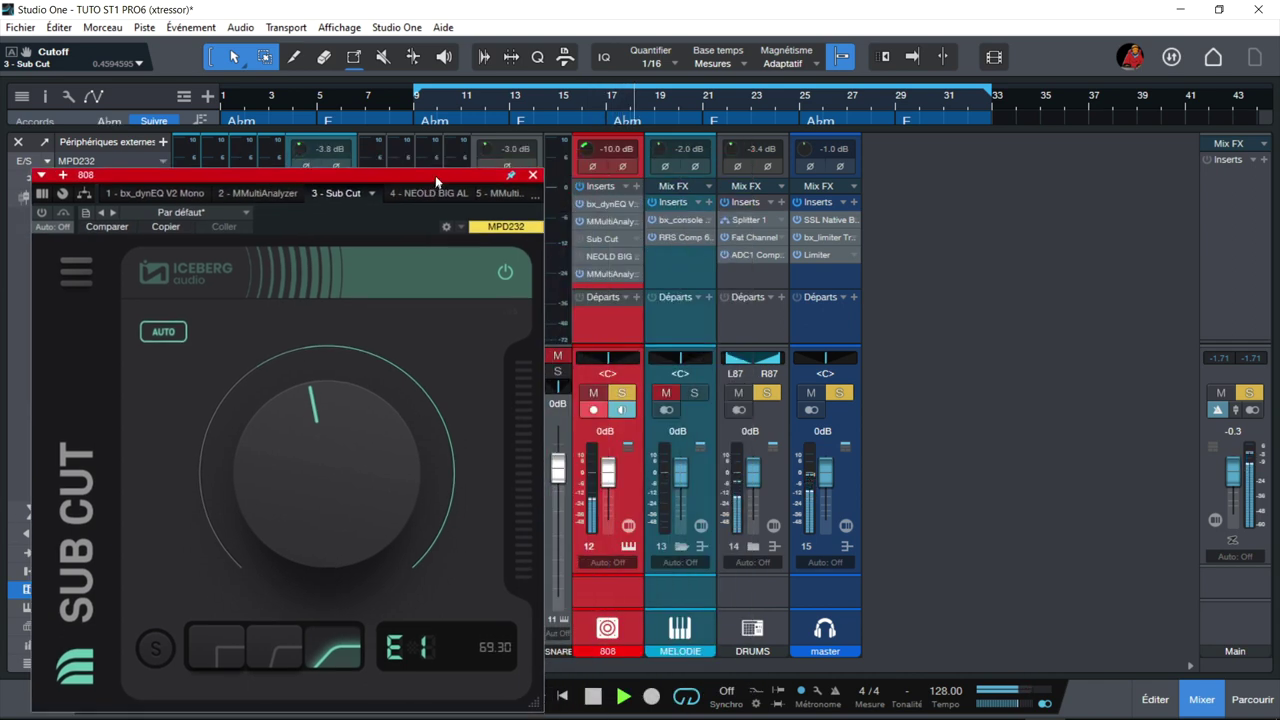
left_click(608, 219)
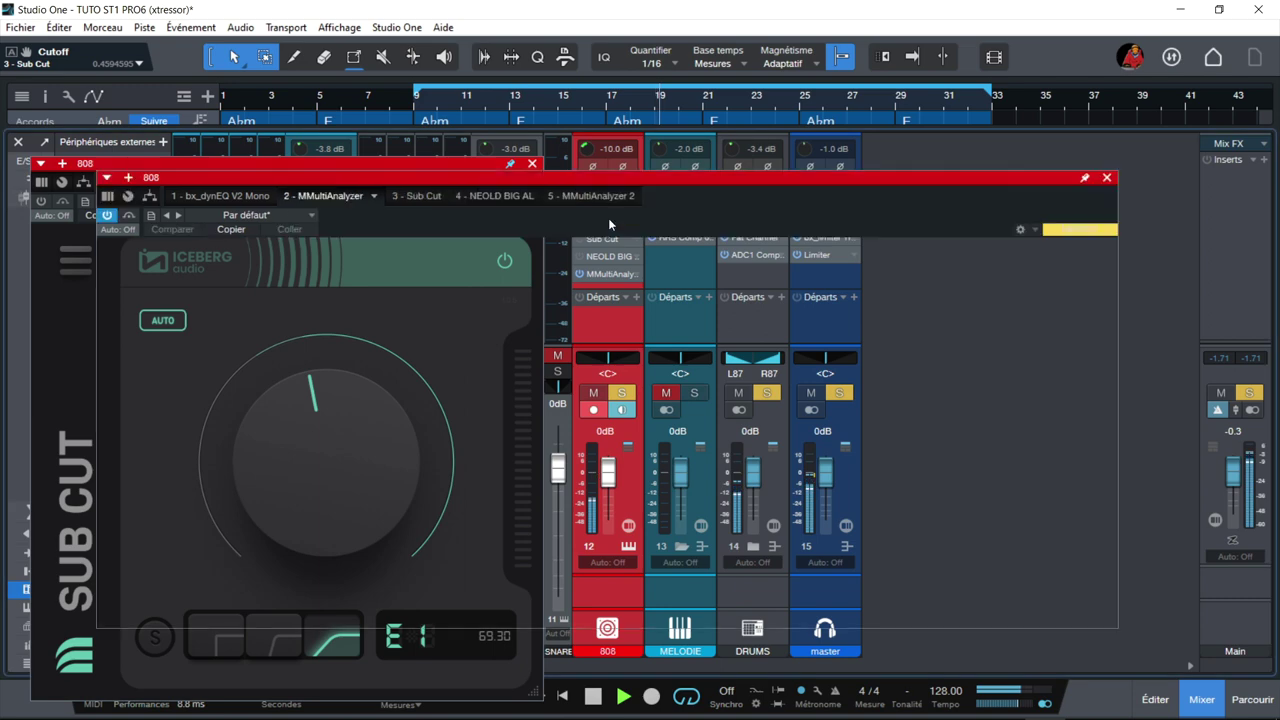
left_click_drag(643, 181, 757, 84)
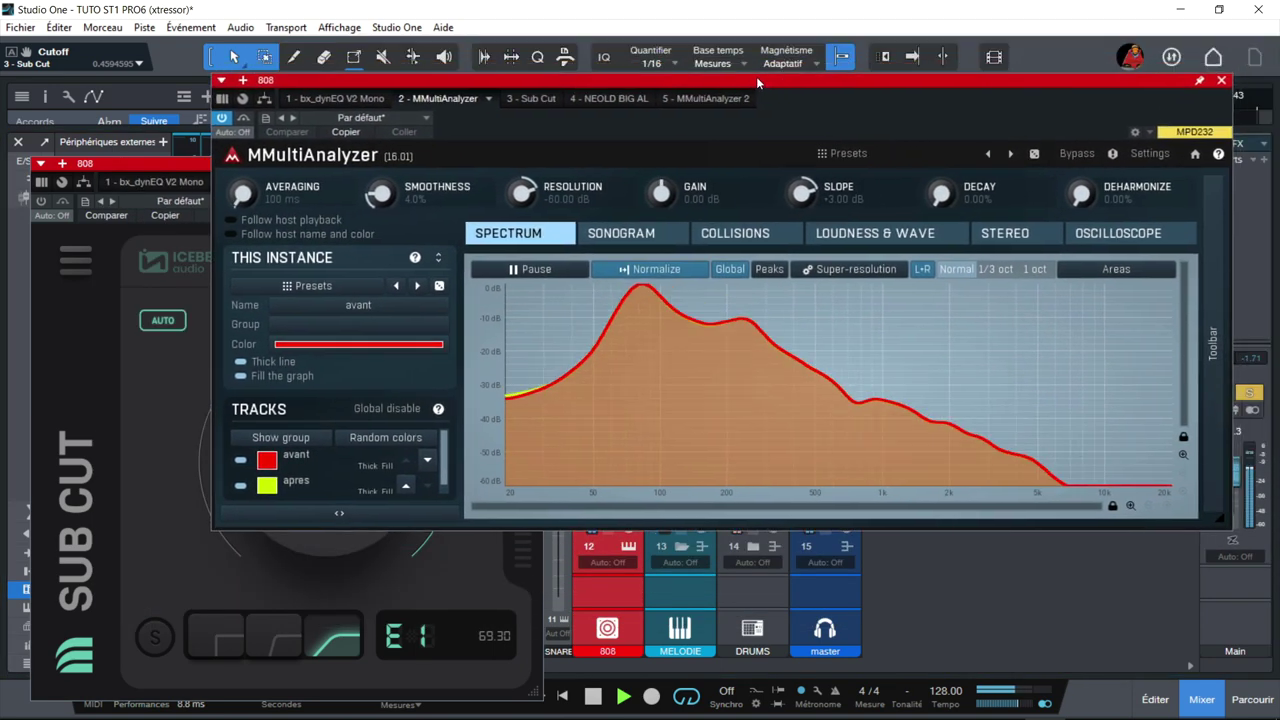
left_click(1221, 80)
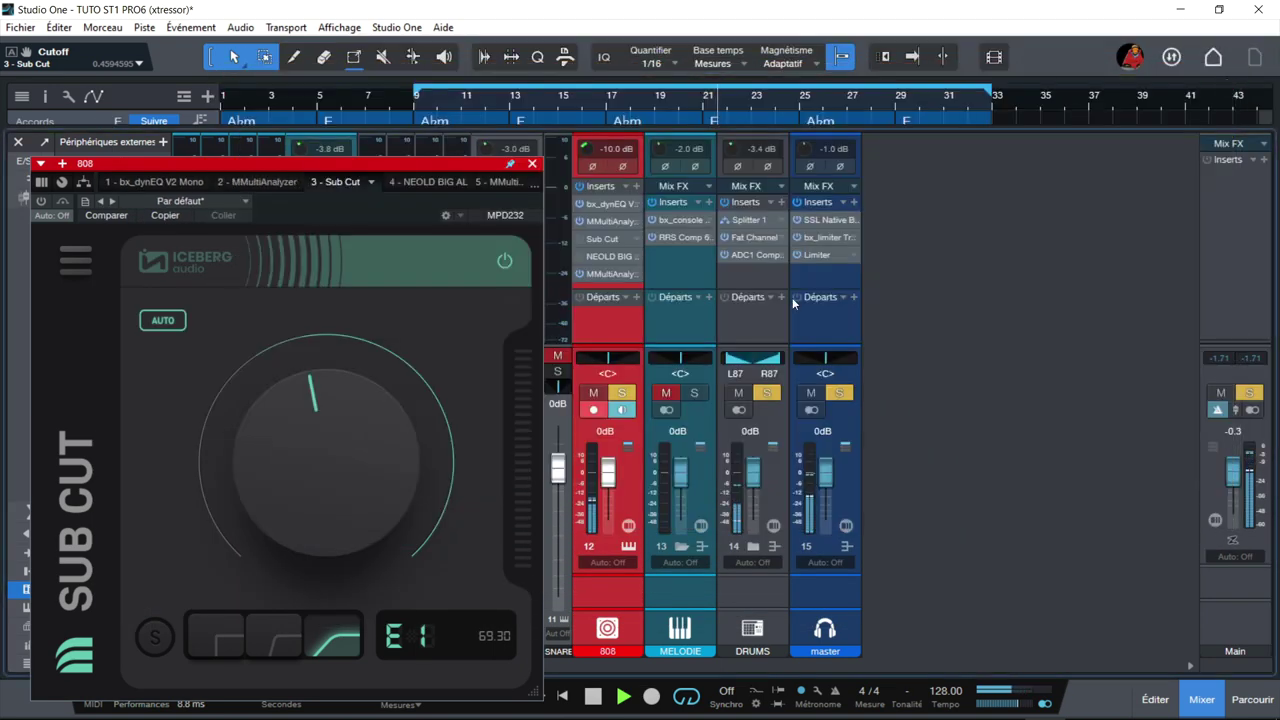
Open the apres MMultiAnalyzer of the 808 channel and arrange its window beside Sub Cut
left_click(611, 280)
left_click_drag(696, 175, 940, 75)
left_click_drag(306, 161, 283, 140)
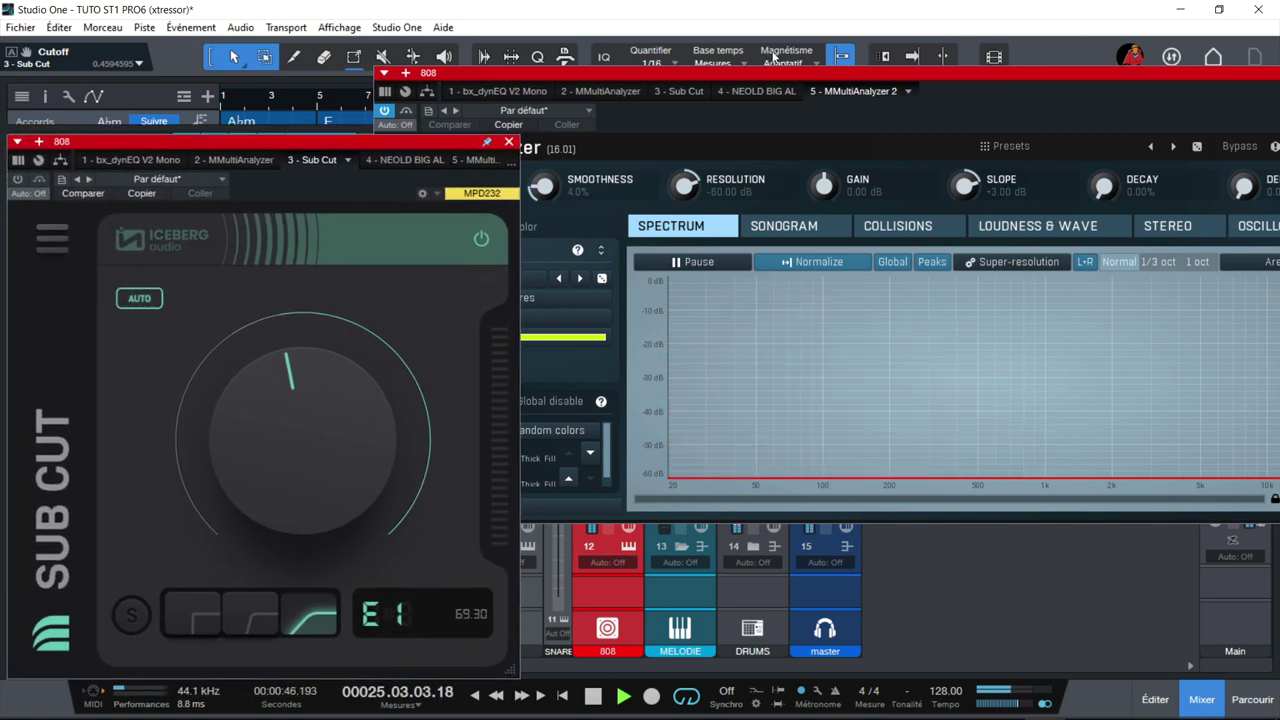
left_click(755, 72)
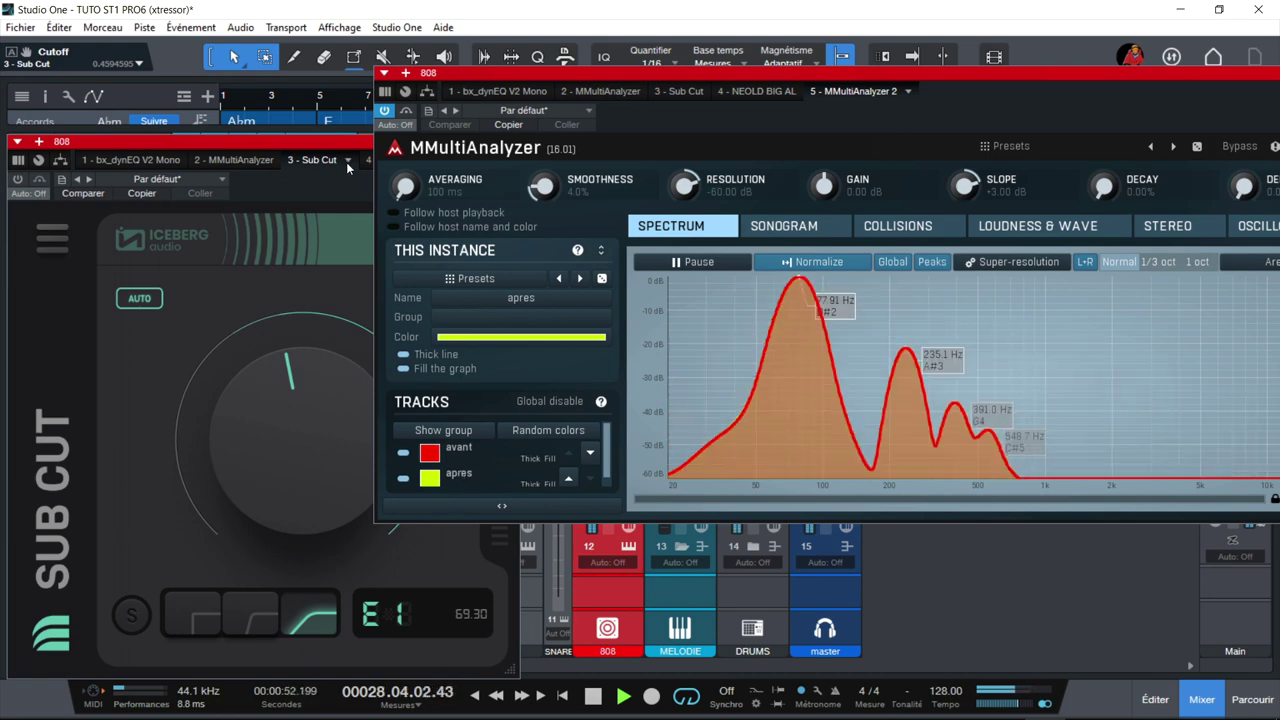
left_click(332, 140)
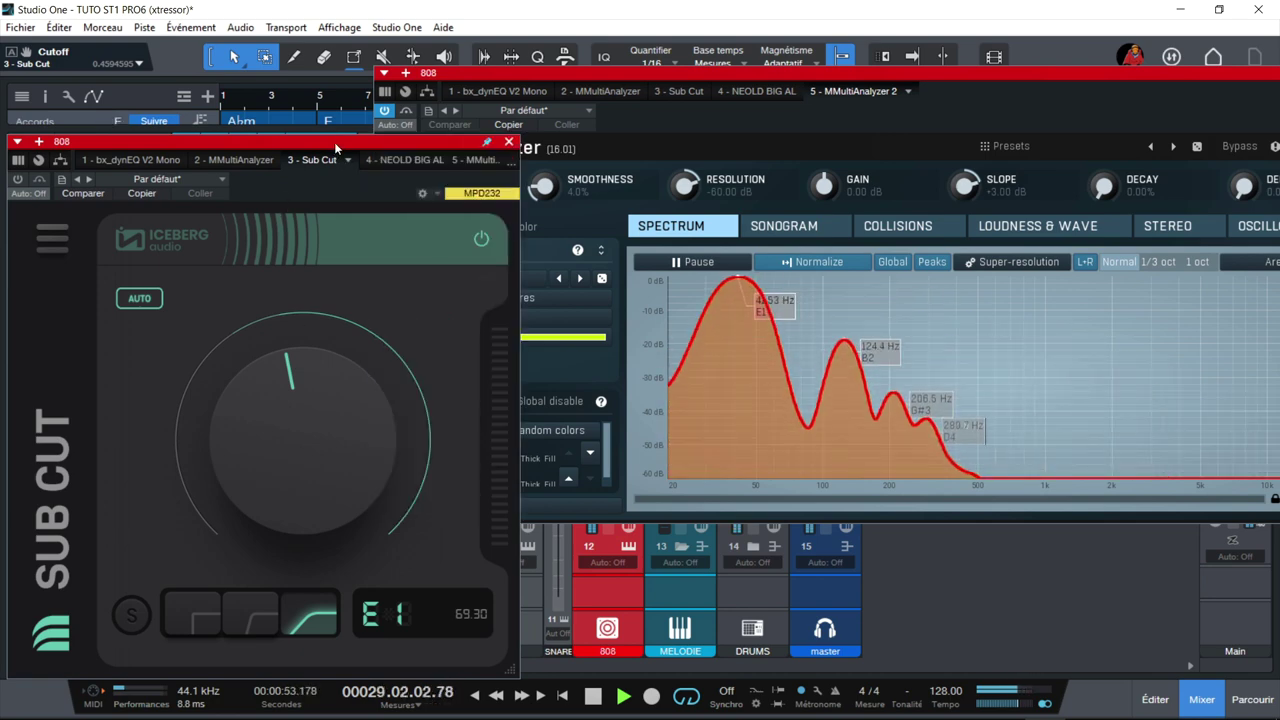
Enable Sub Cut on the 808 and compare its three filter slopes, finishing on the gentlest
left_click(18, 180)
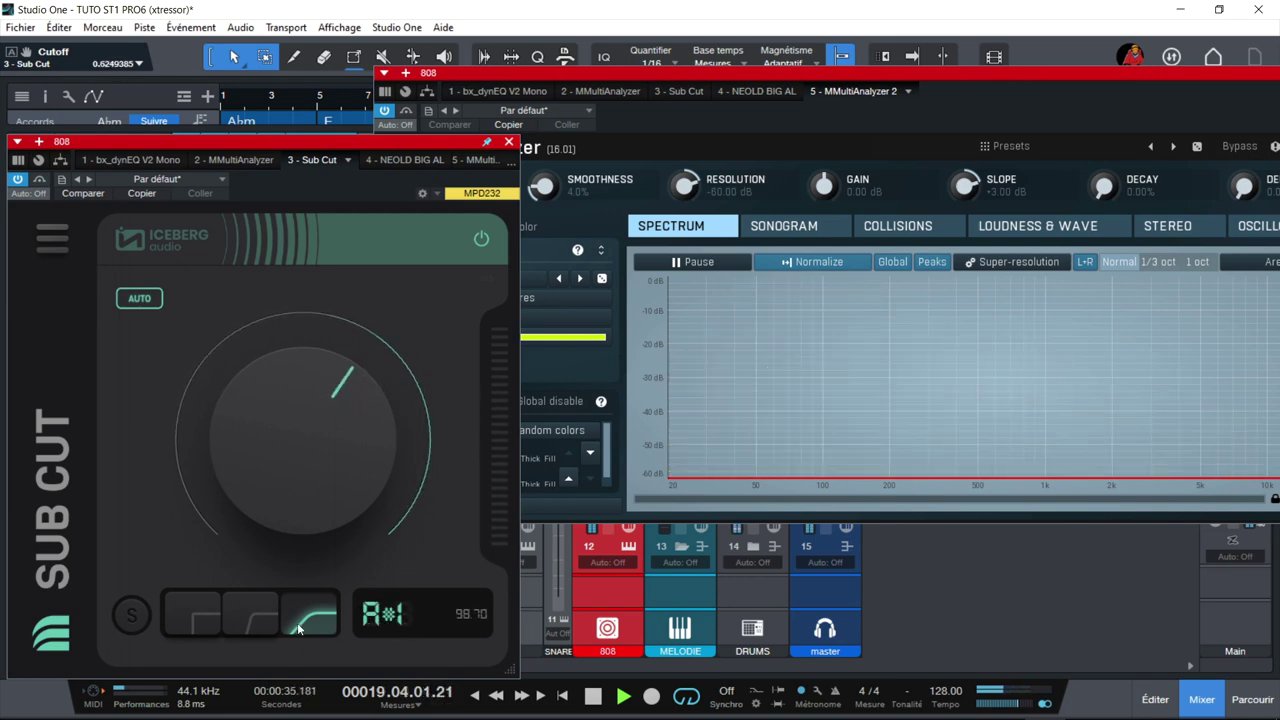
left_click(256, 622)
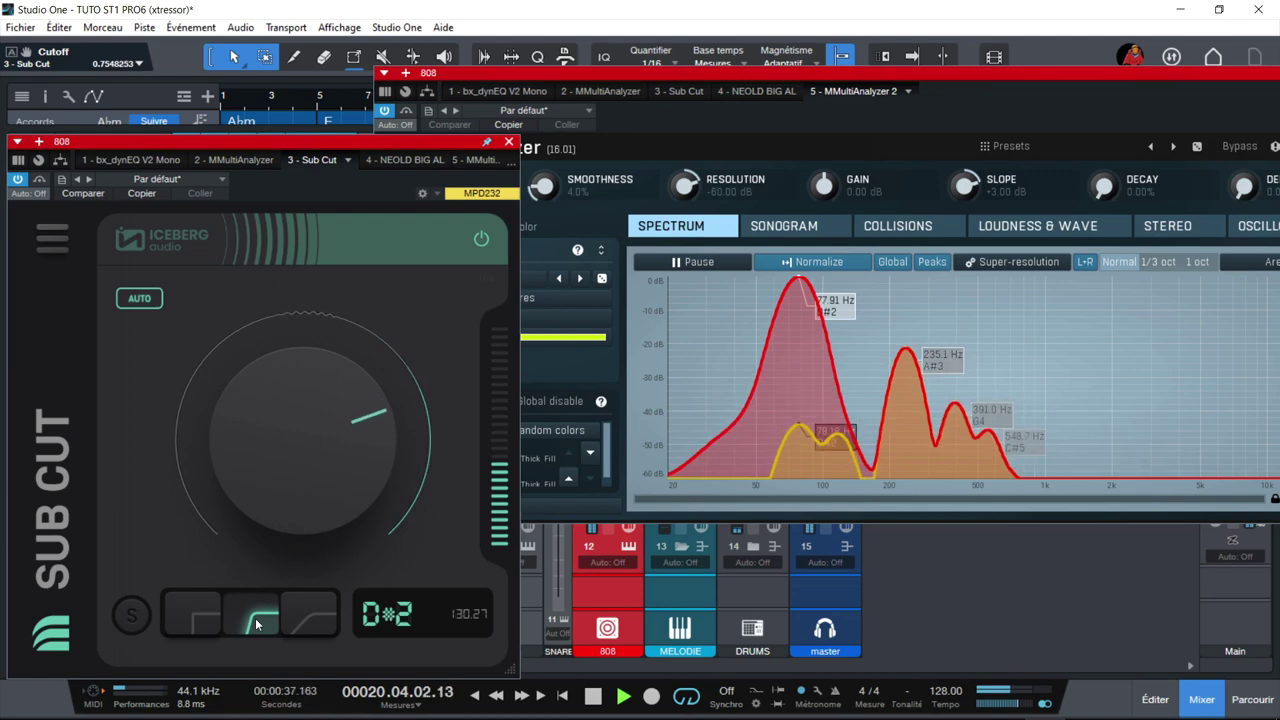
left_click(199, 620)
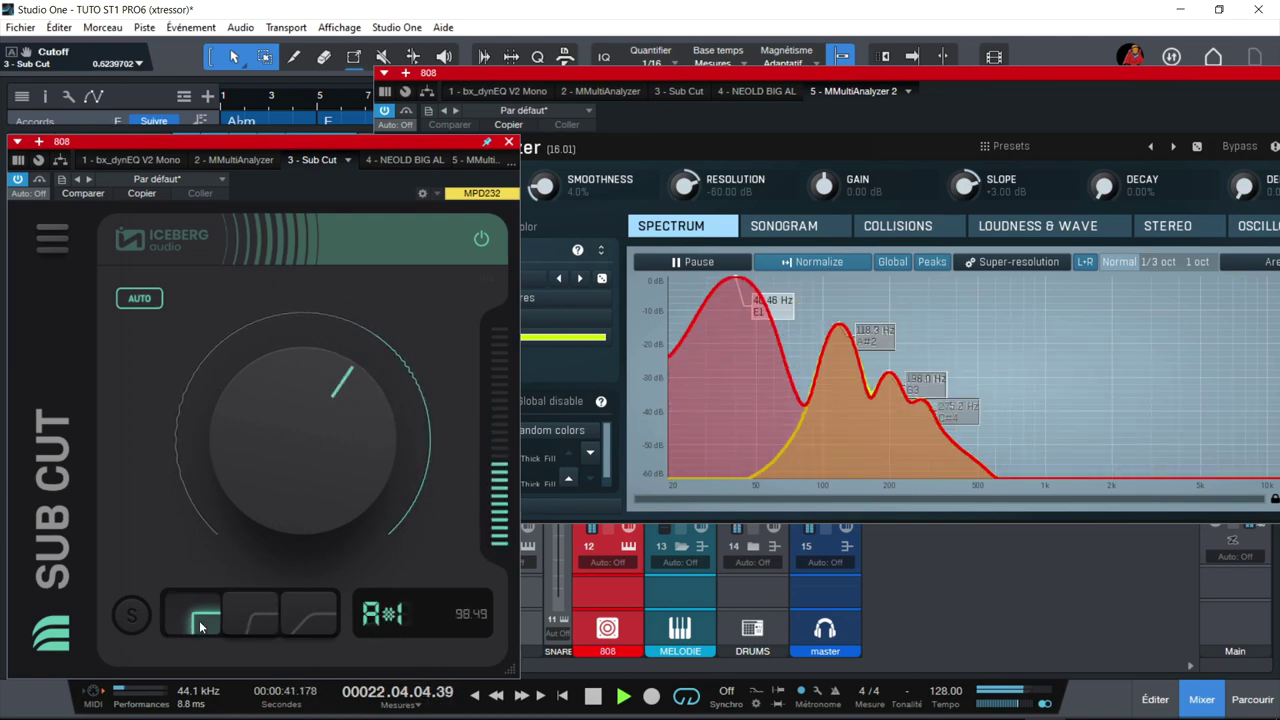
left_click(294, 622)
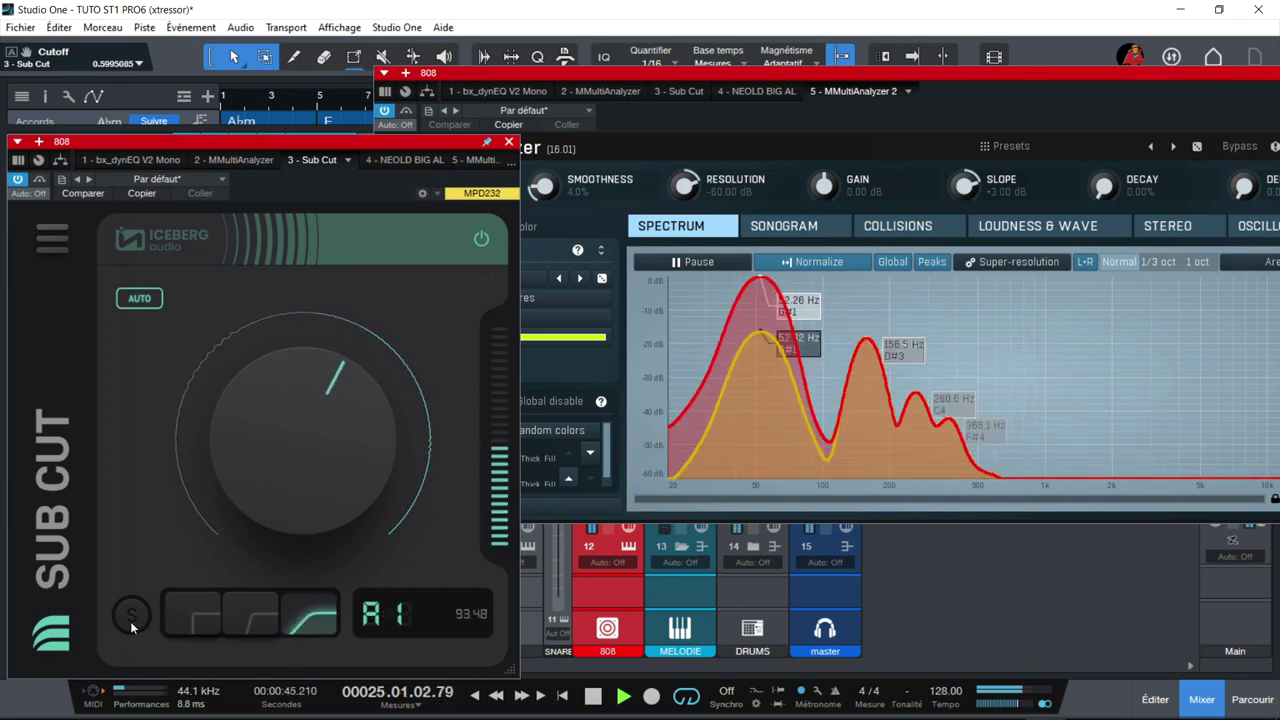
Uncover the KICK channel, mute it, and place the Sub Cut and MMultiAnalyzer windows side by side again
left_click_drag(438, 143, 427, 415)
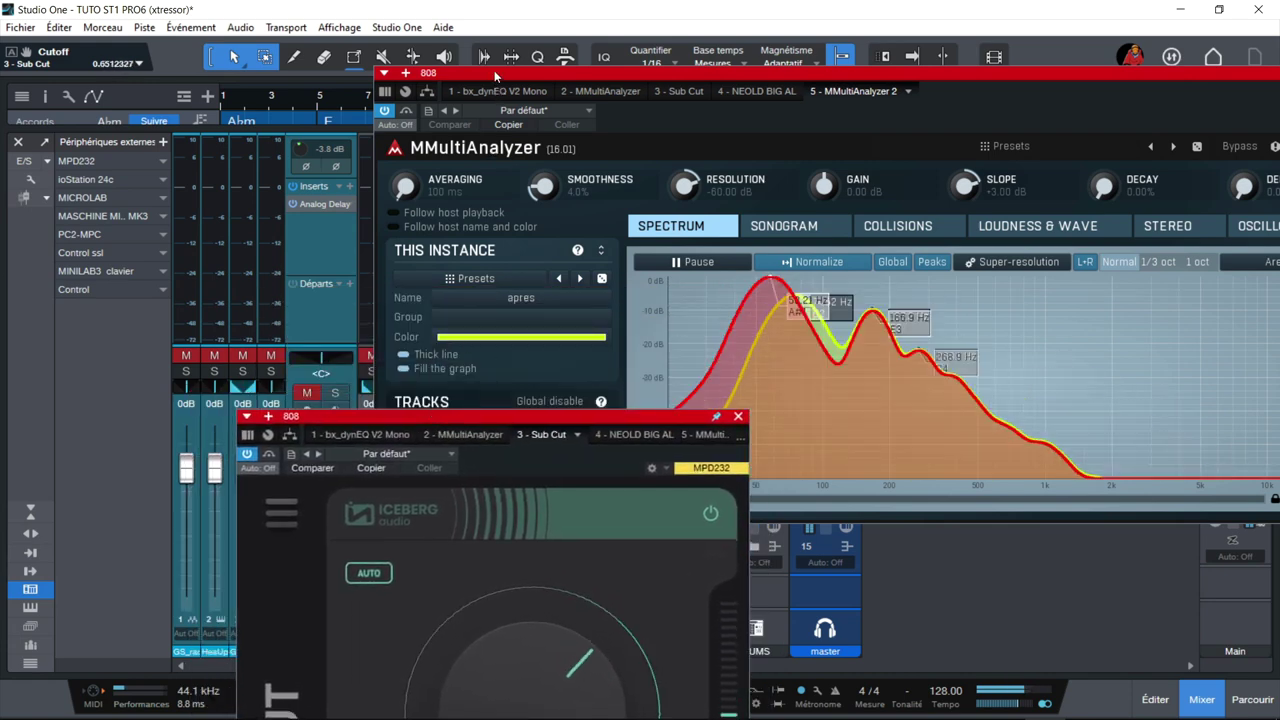
left_click_drag(494, 70, 624, 58)
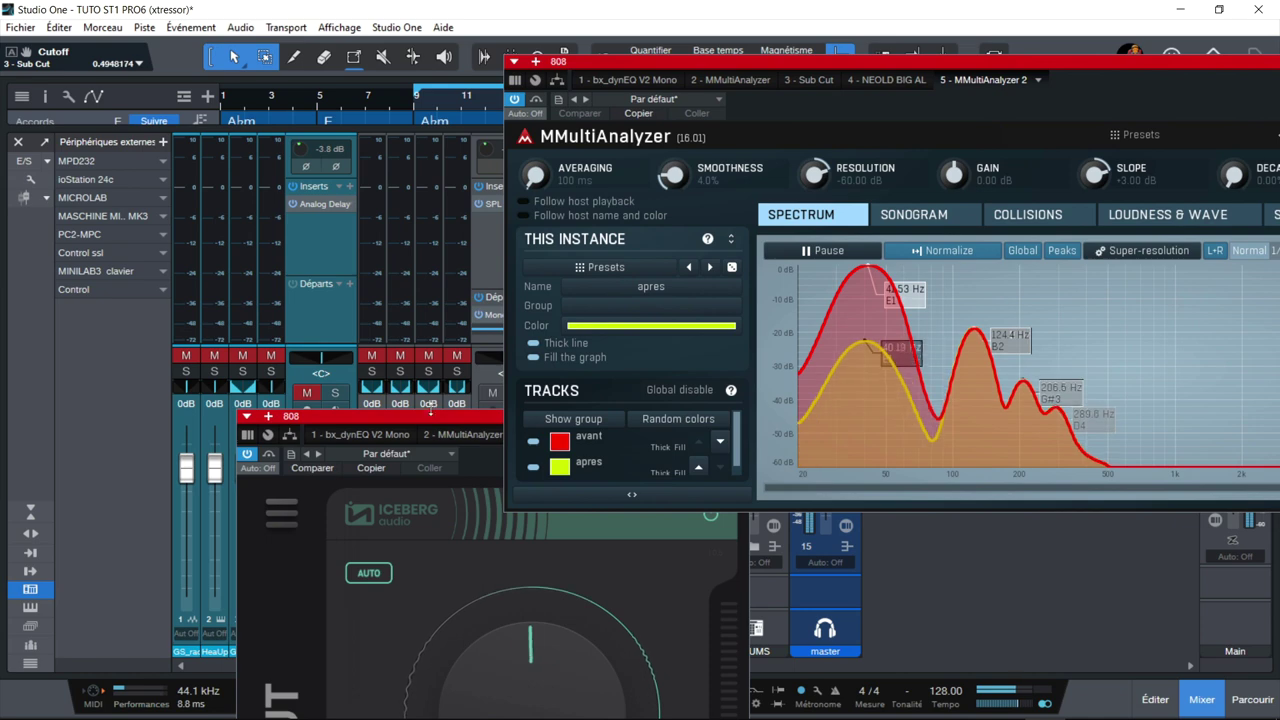
left_click(492, 394)
left_click_drag(460, 432, 292, 74)
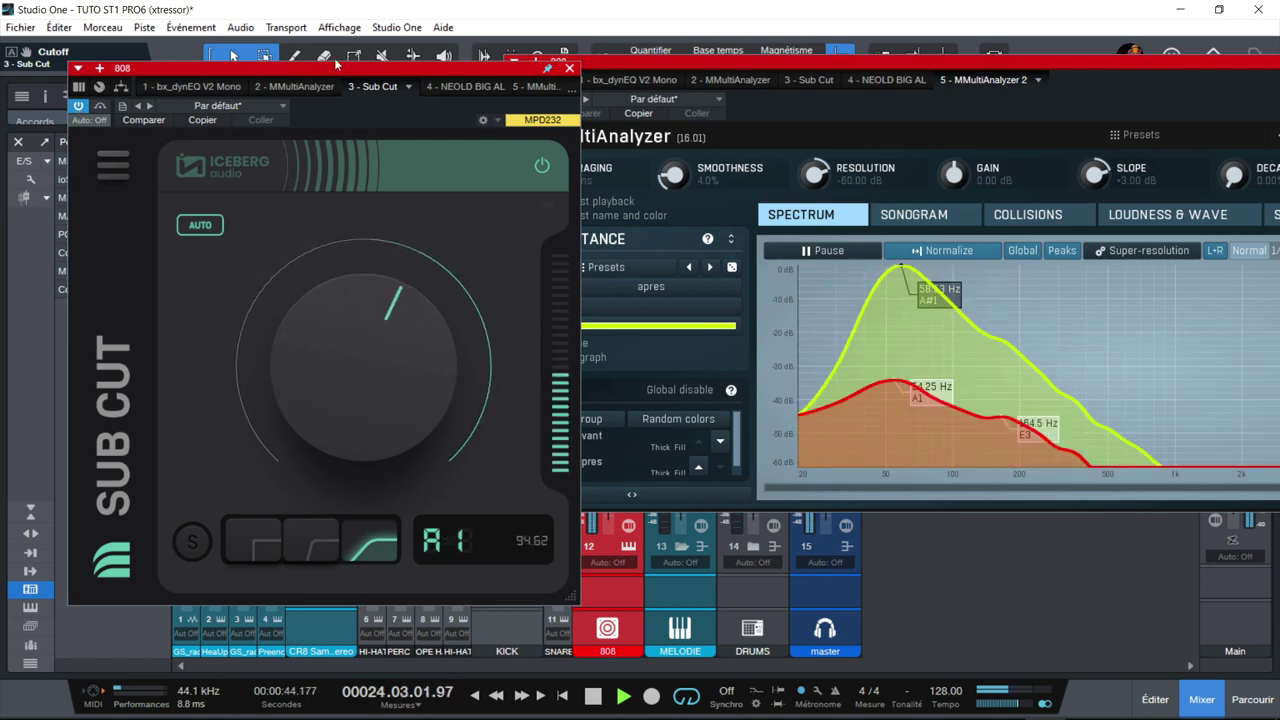
left_click_drag(331, 74, 262, 80)
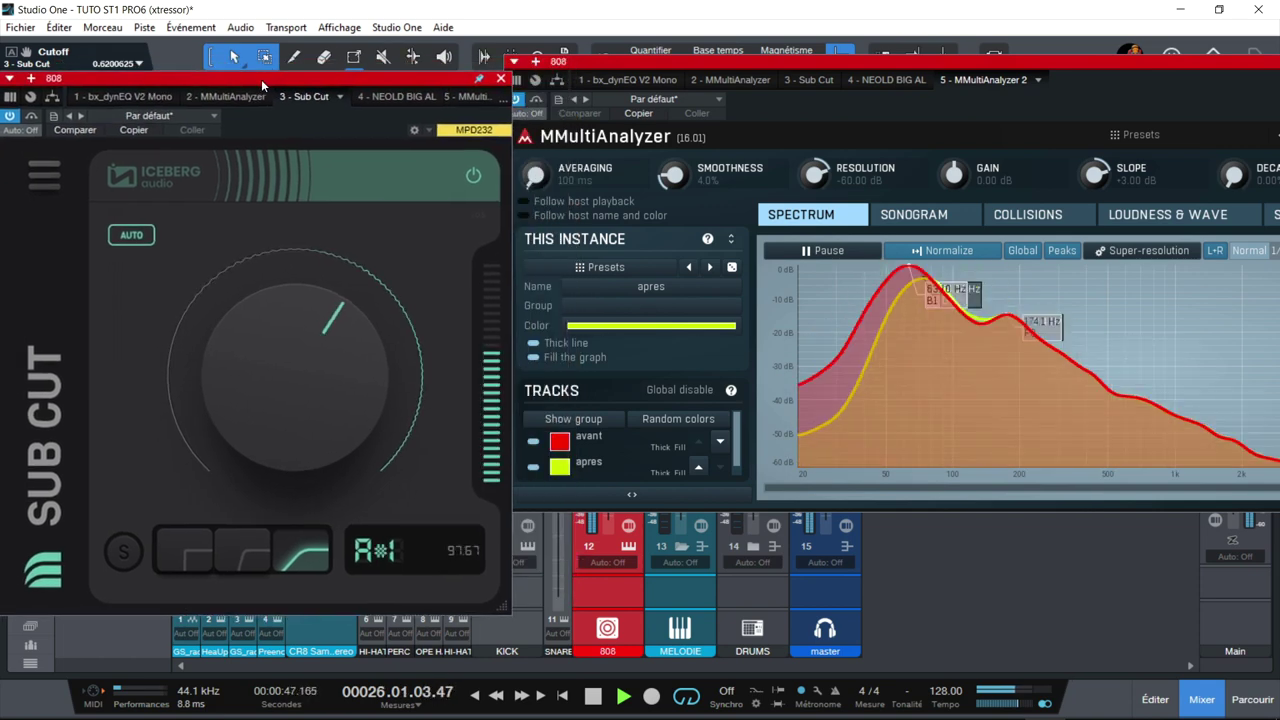
Switch the 808 plugin window to NEOLD BIG AL and activate the plugin
left_click(377, 97)
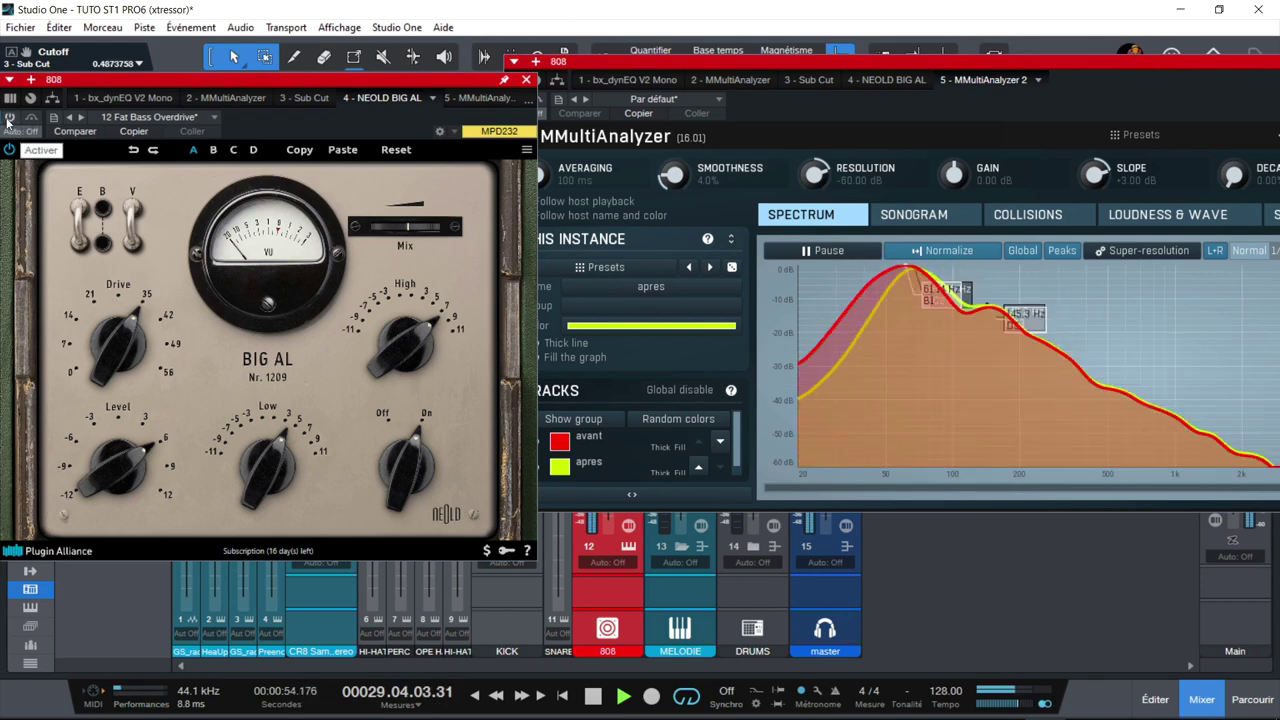
left_click(8, 118)
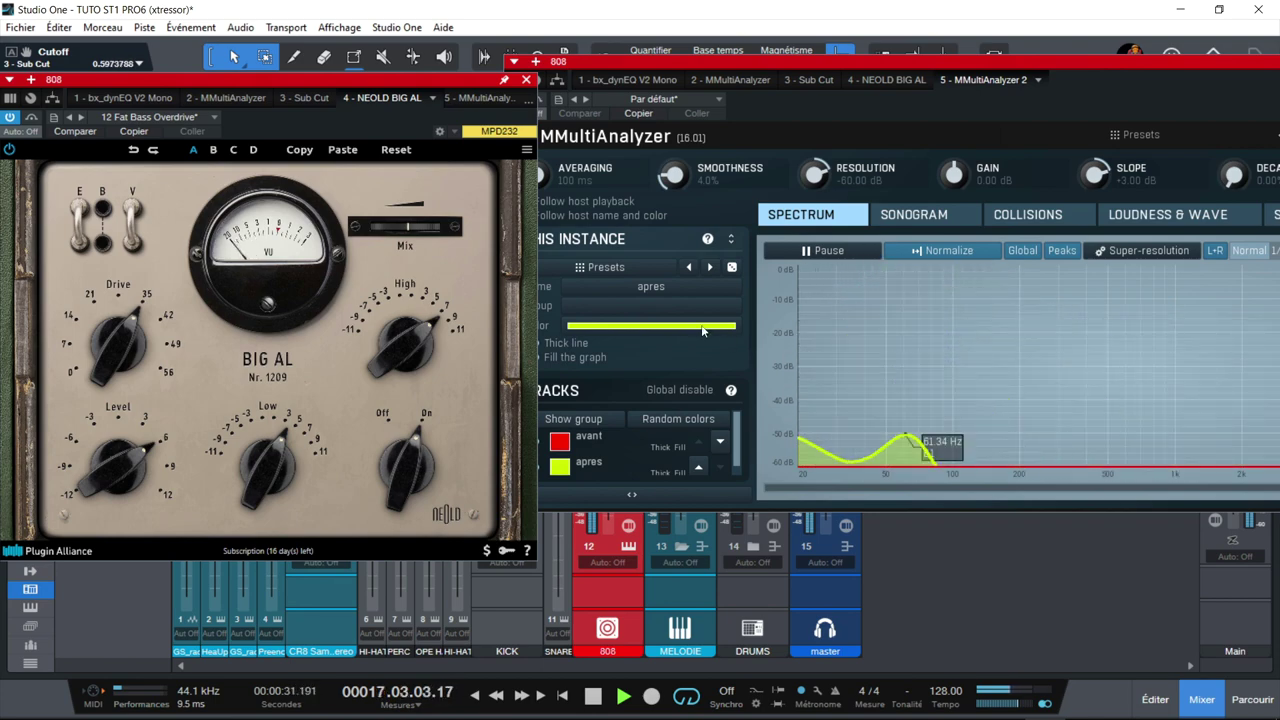
Move the plugin windows aside to reach the mixer, solo the DRUMS channel, and unmute and solo the KICK channel
left_click_drag(688, 68, 956, 202)
left_click(766, 392)
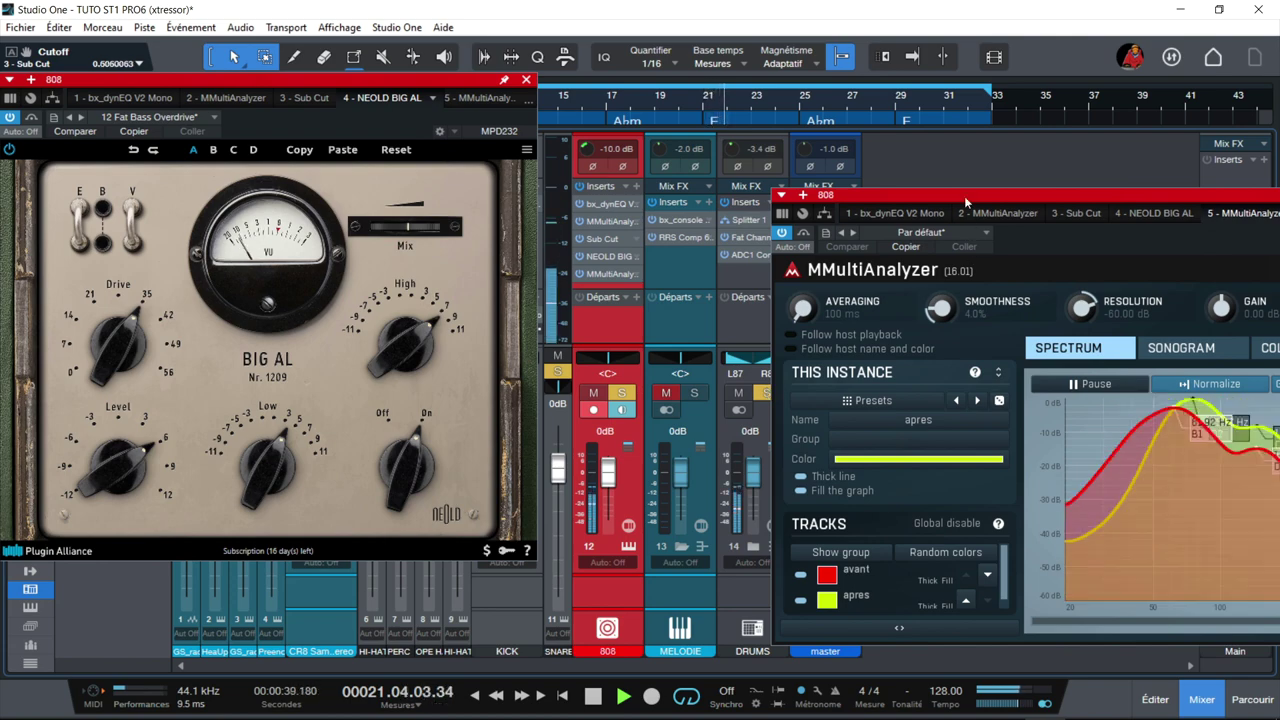
left_click_drag(966, 202, 965, 191)
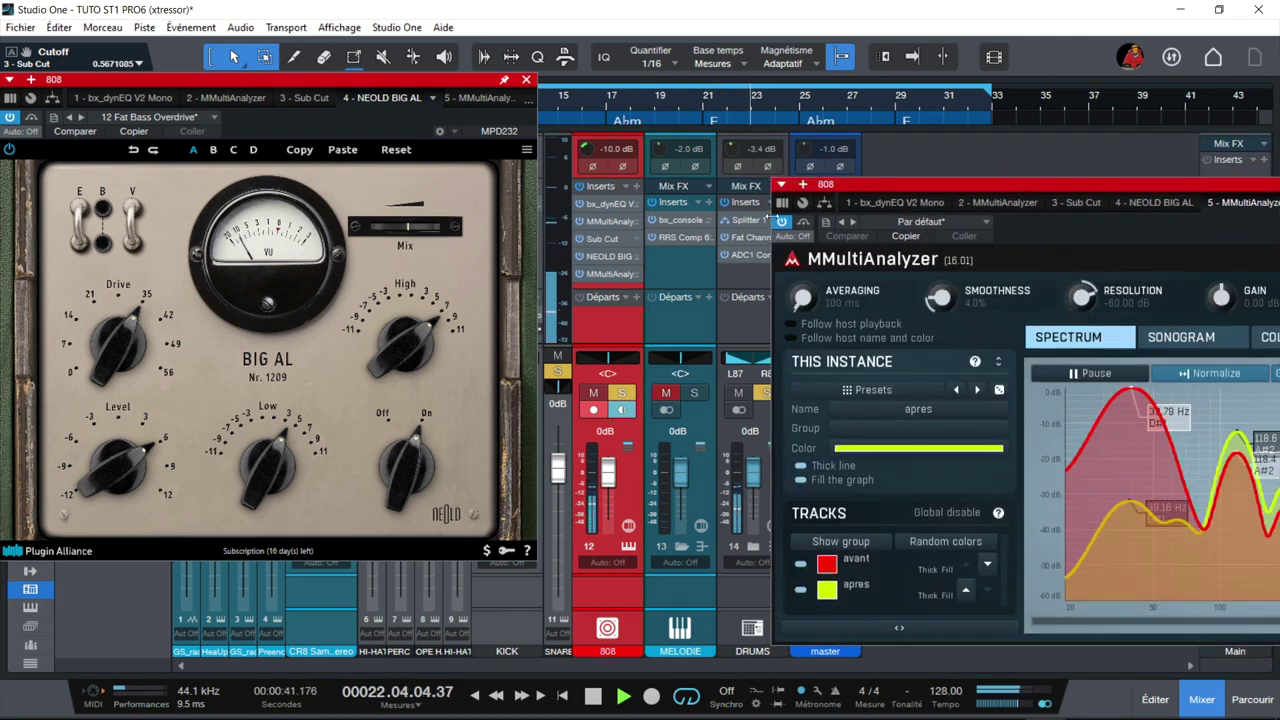
left_click_drag(873, 190, 663, 137)
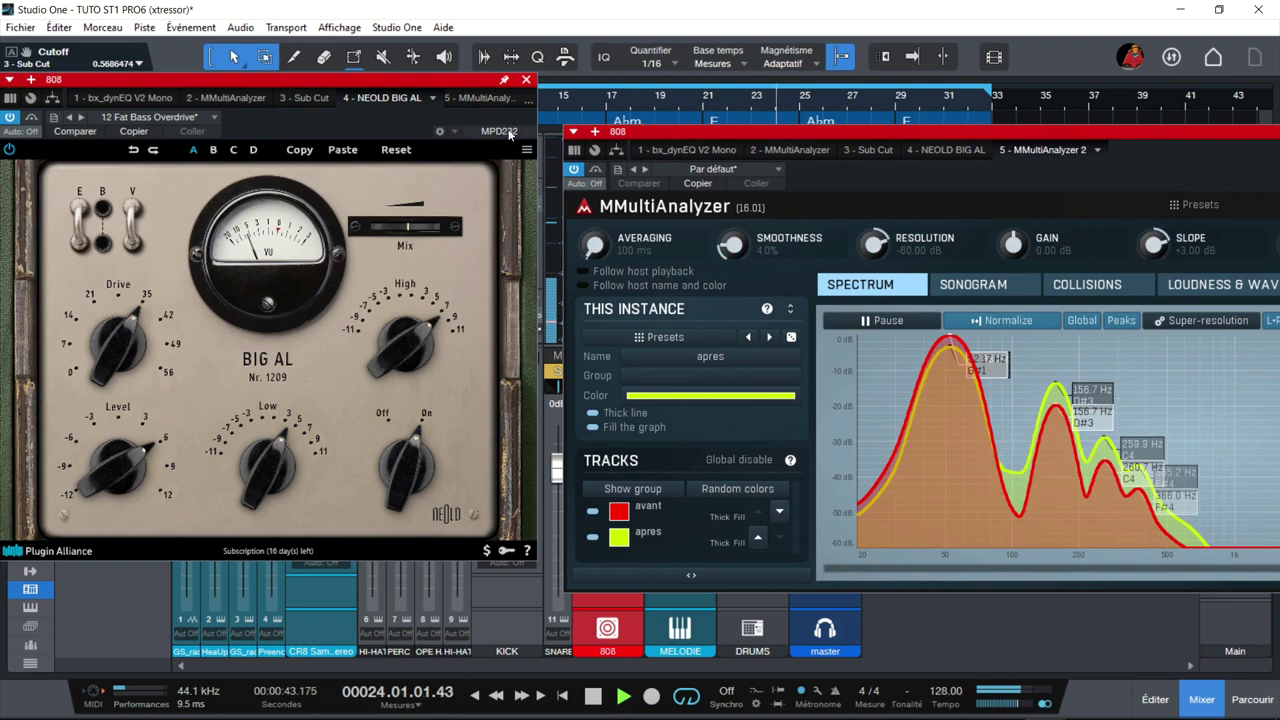
left_click_drag(431, 85, 319, 90)
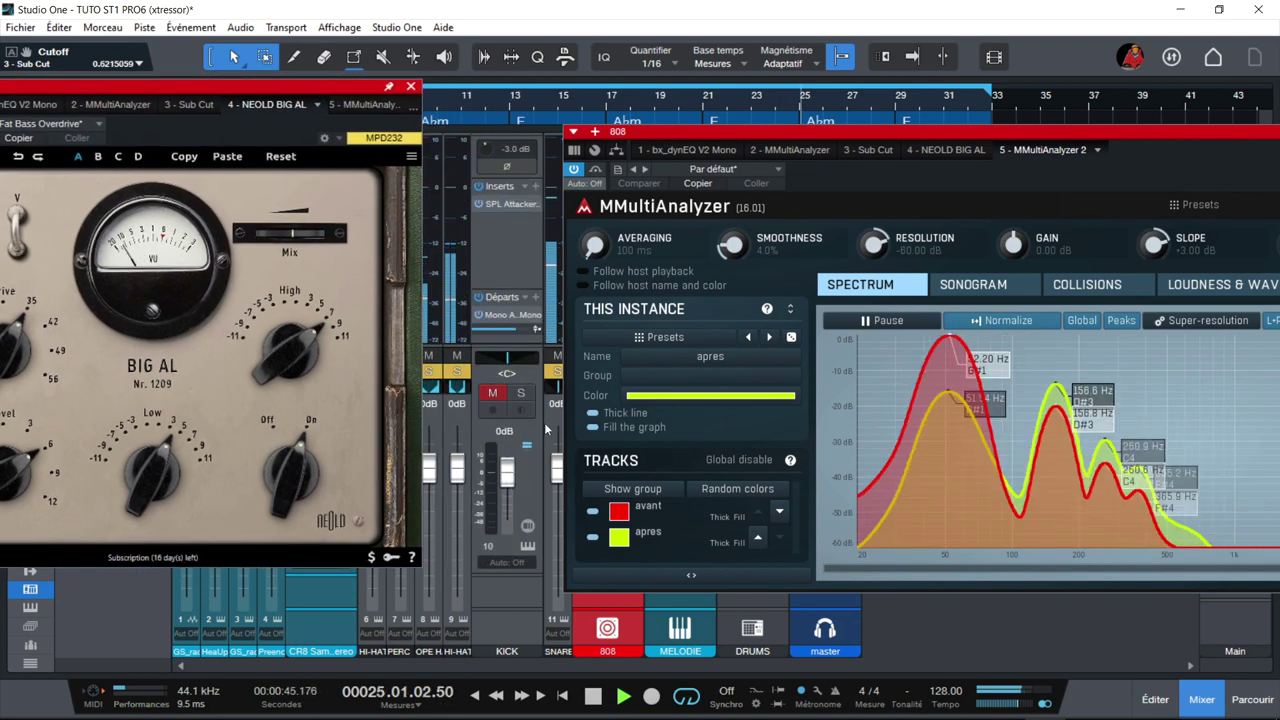
left_click(491, 394)
left_click(520, 393)
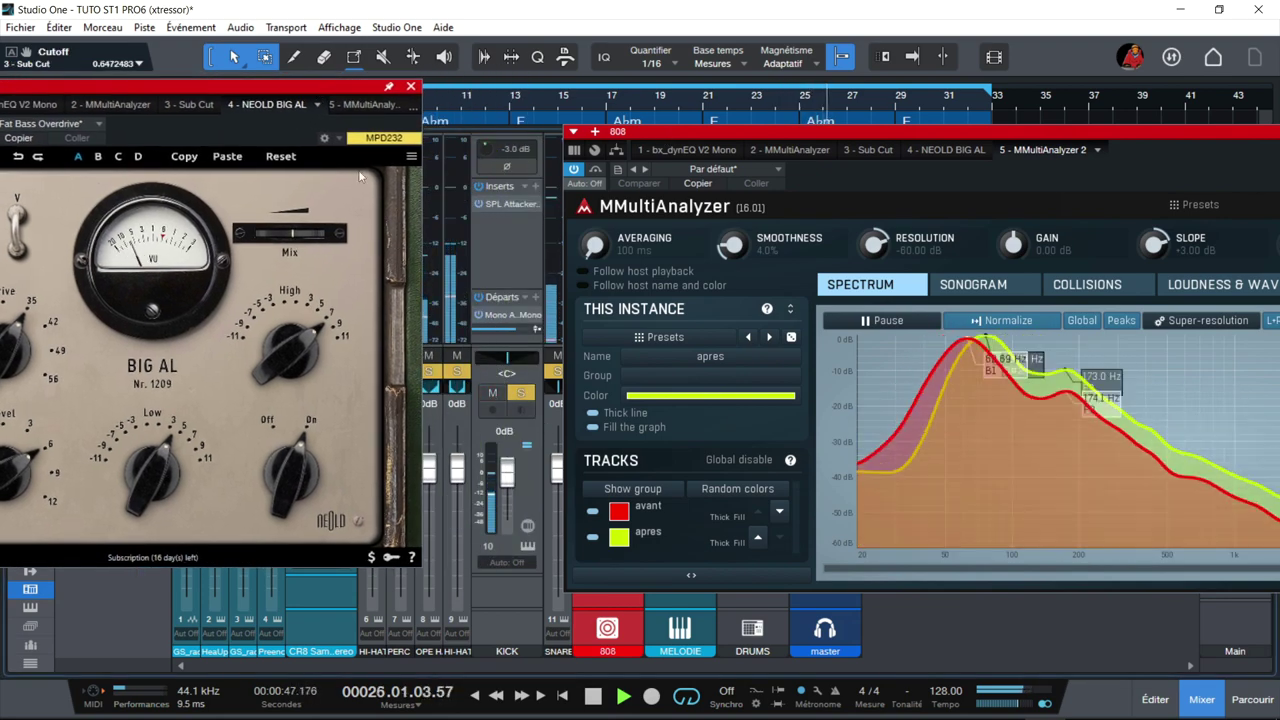
Reopen Sub Cut from the 808 inserts and arrange its window with NEOLD BIG AL and MMultiAnalyzer
left_click_drag(335, 85, 475, 62)
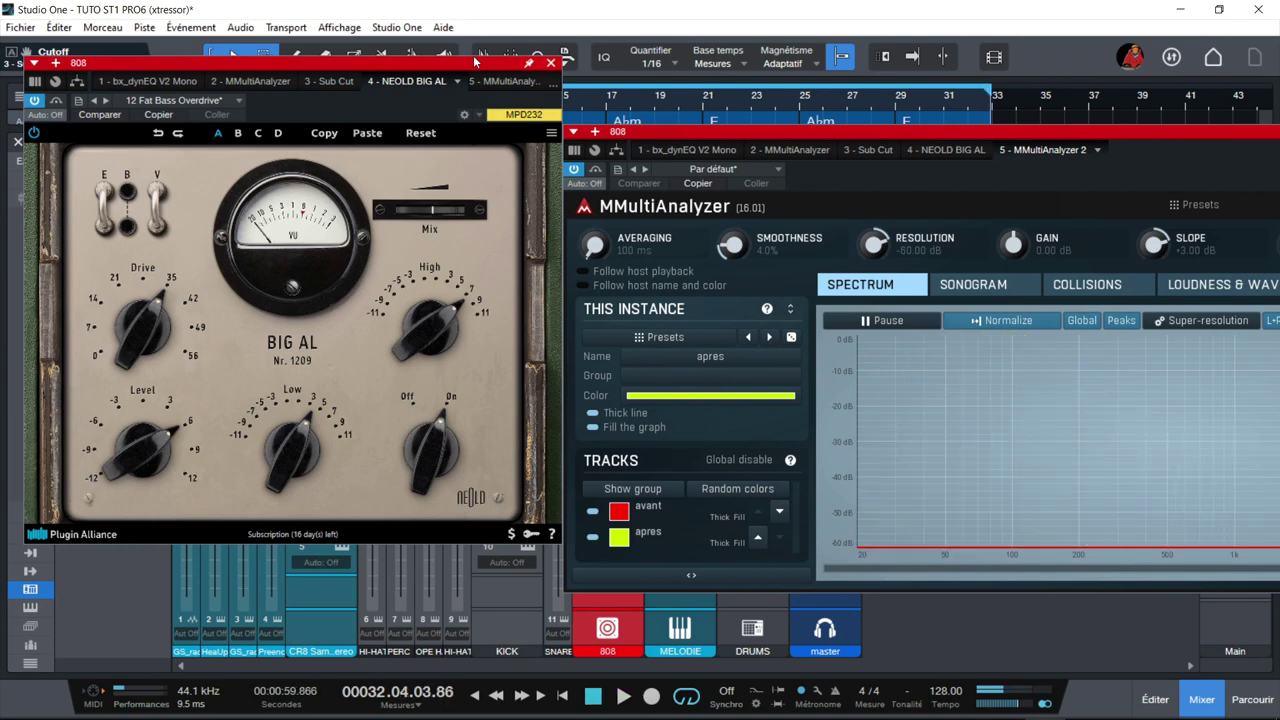
left_click_drag(1076, 135, 816, 252)
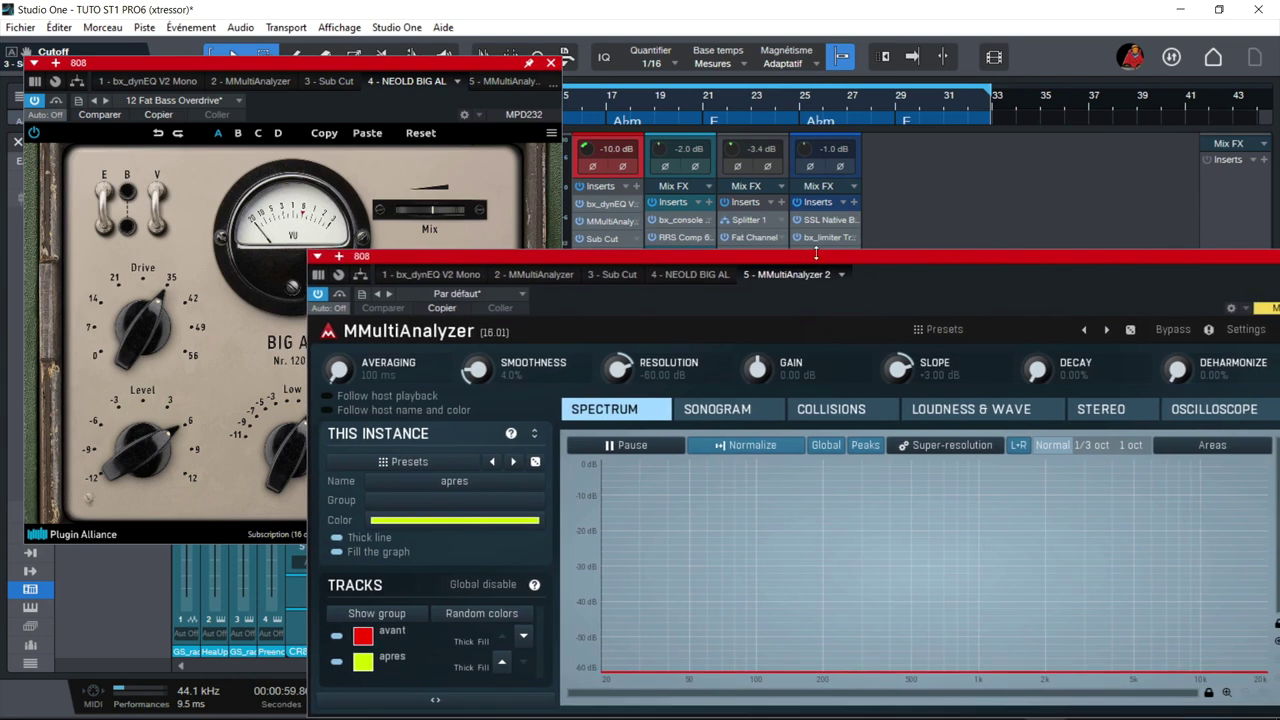
left_click(612, 239)
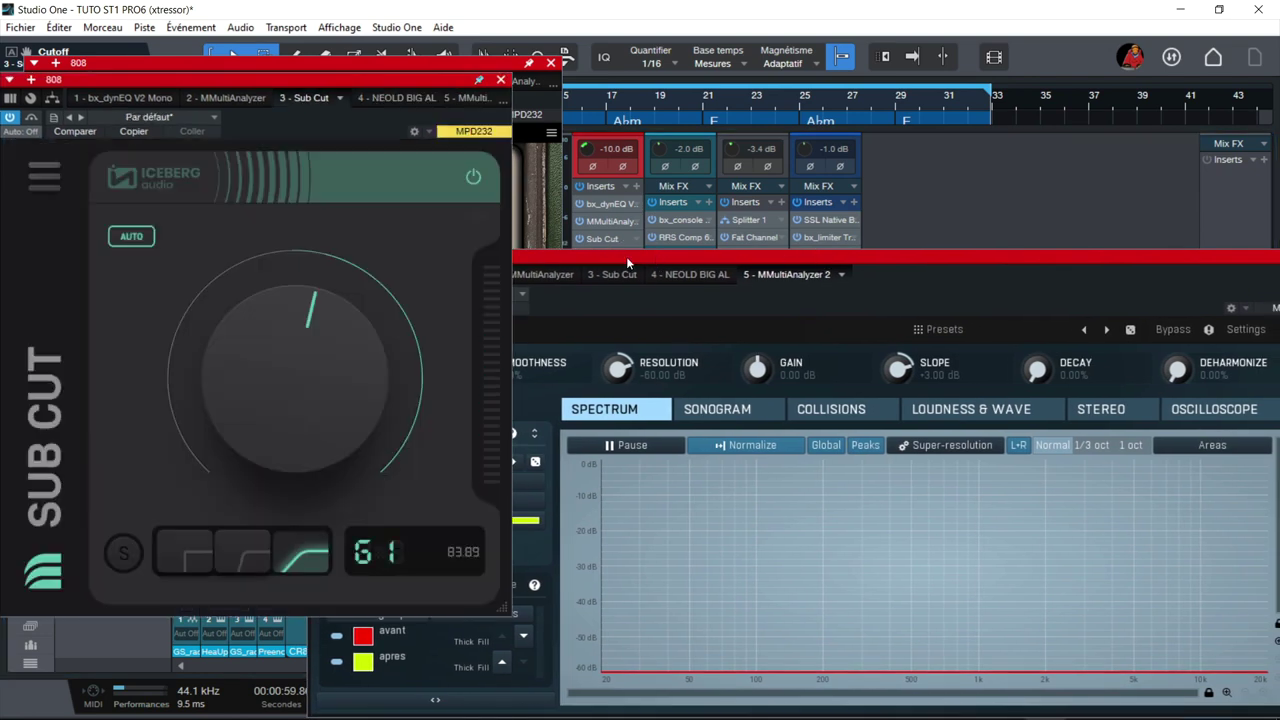
left_click(674, 252)
left_click_drag(674, 252, 656, 118)
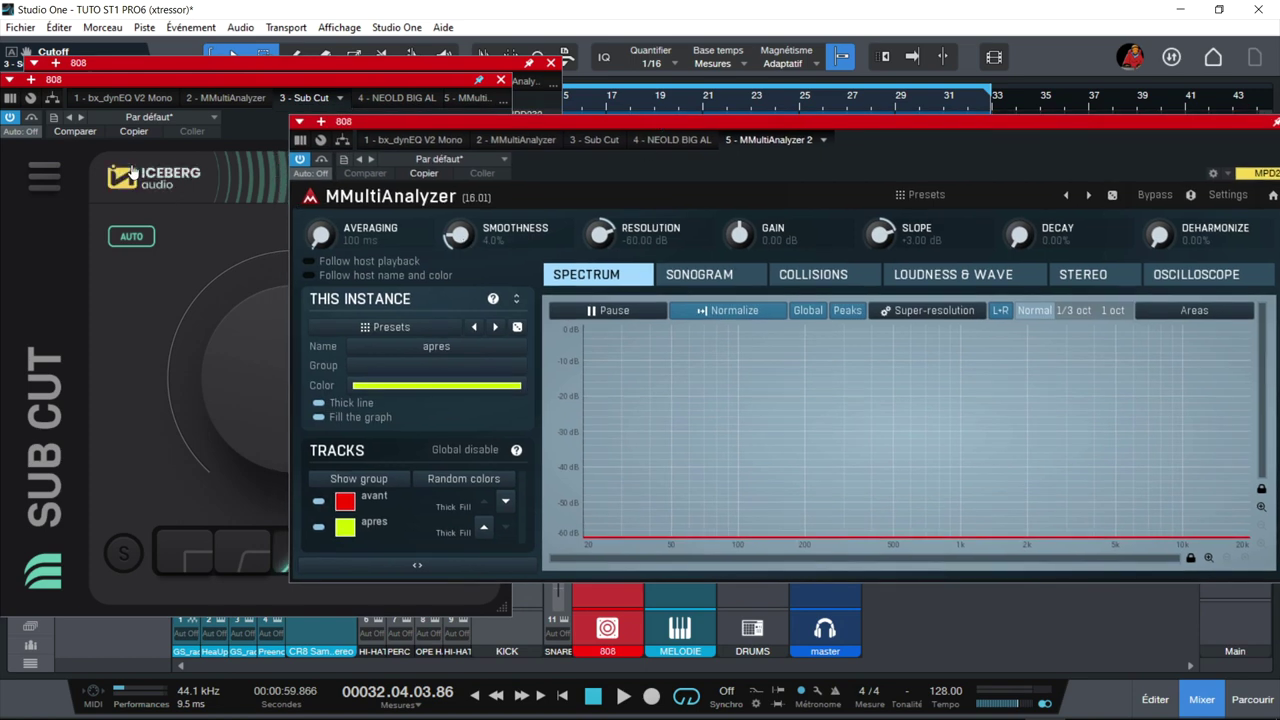
Bypass Sub Cut, lower its cutoff knob to the minimum during playback, and switch it back to AUTO
left_click(11, 118)
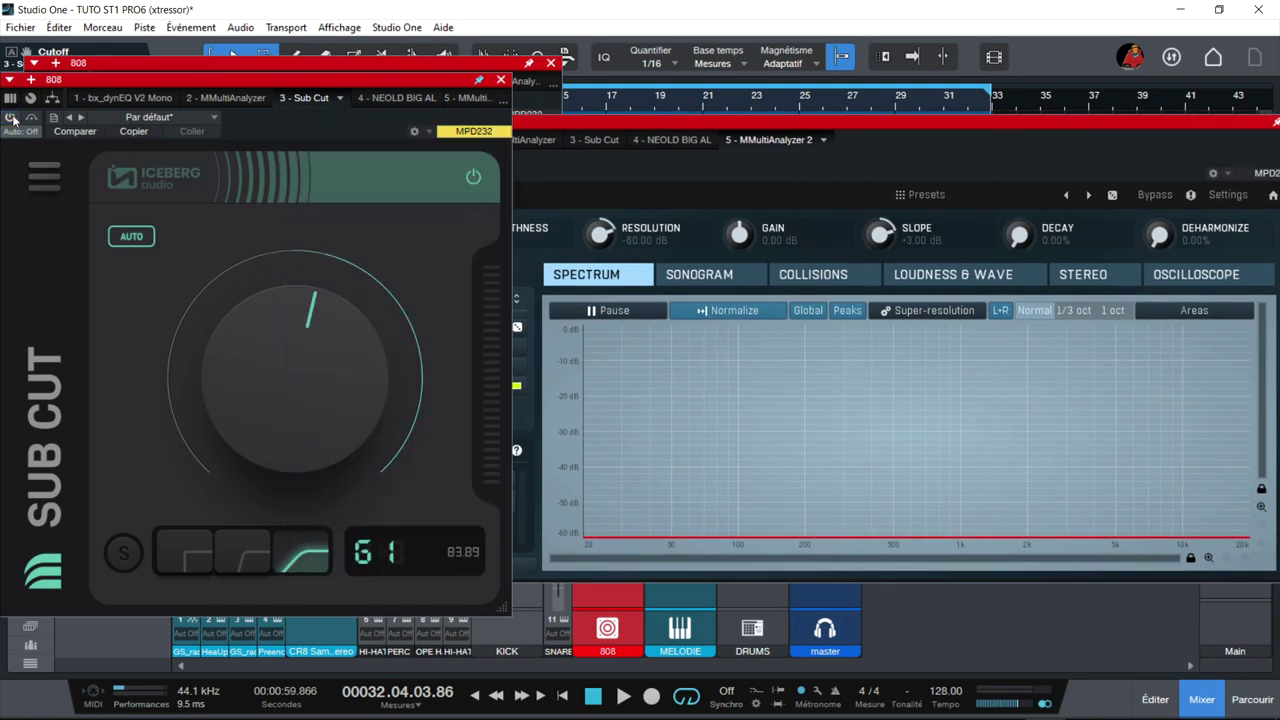
key("space")
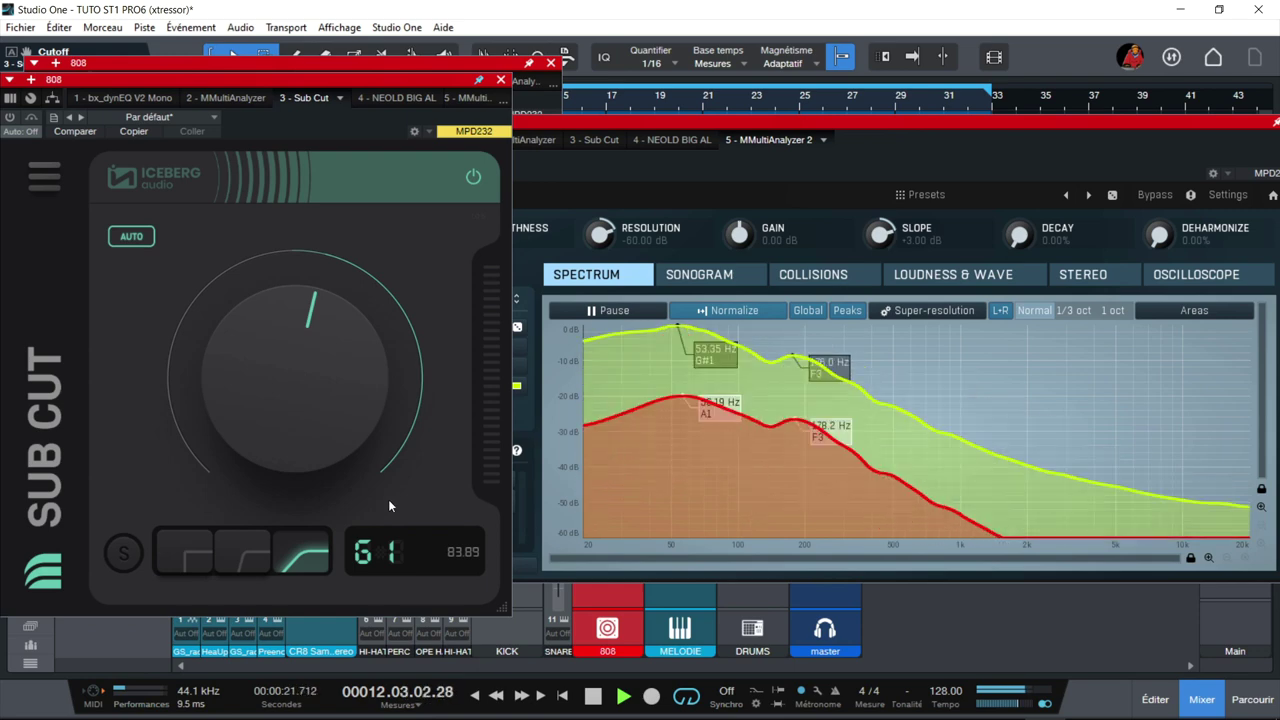
left_click_drag(302, 425, 273, 652)
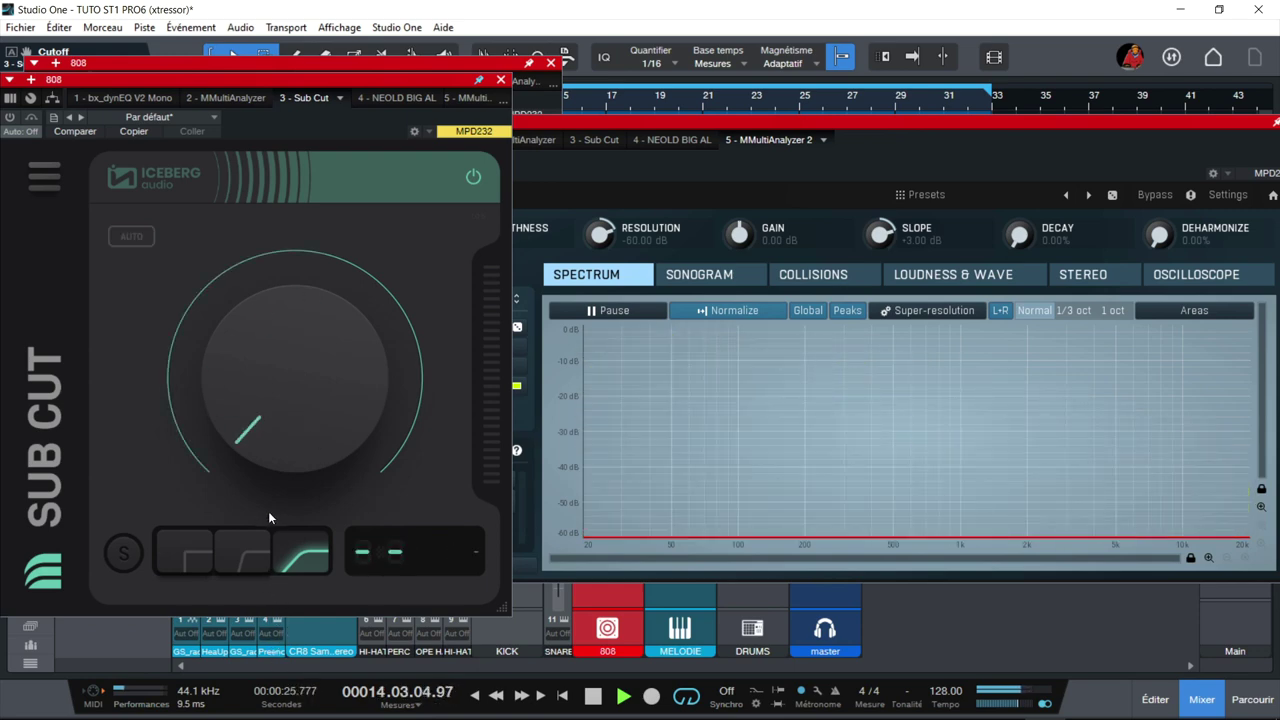
left_click_drag(276, 449, 281, 451)
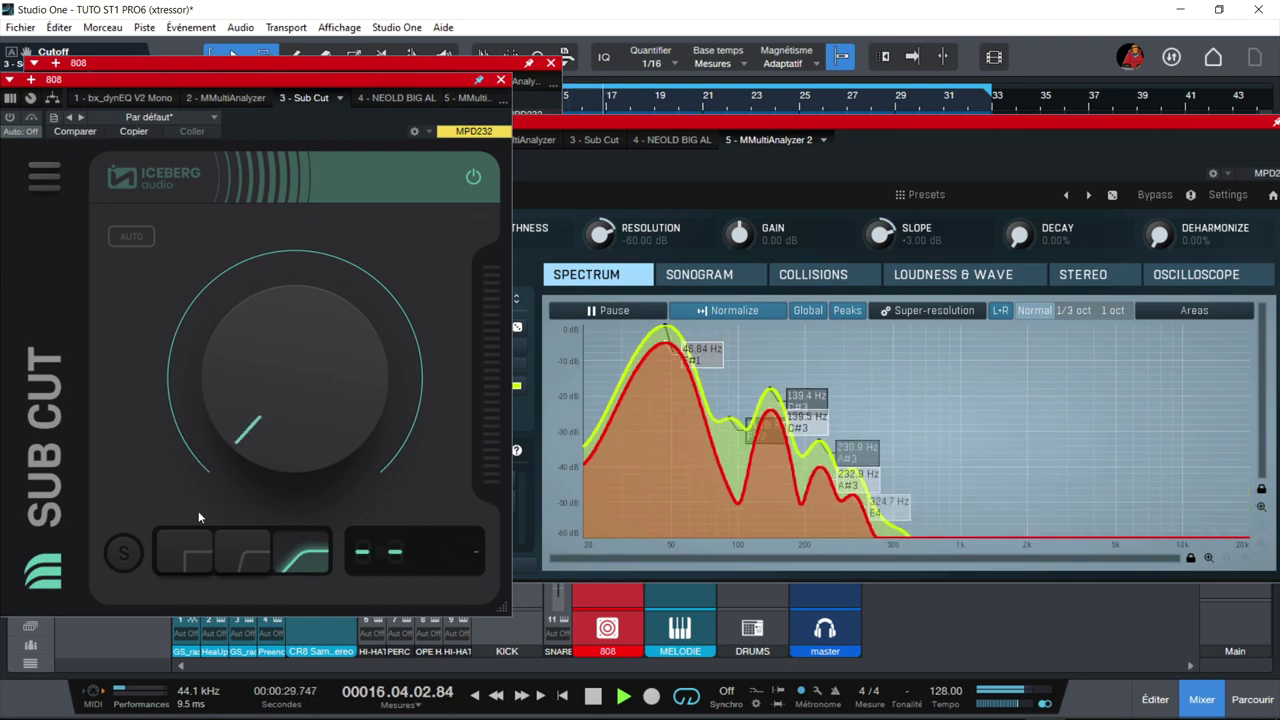
left_click(130, 240)
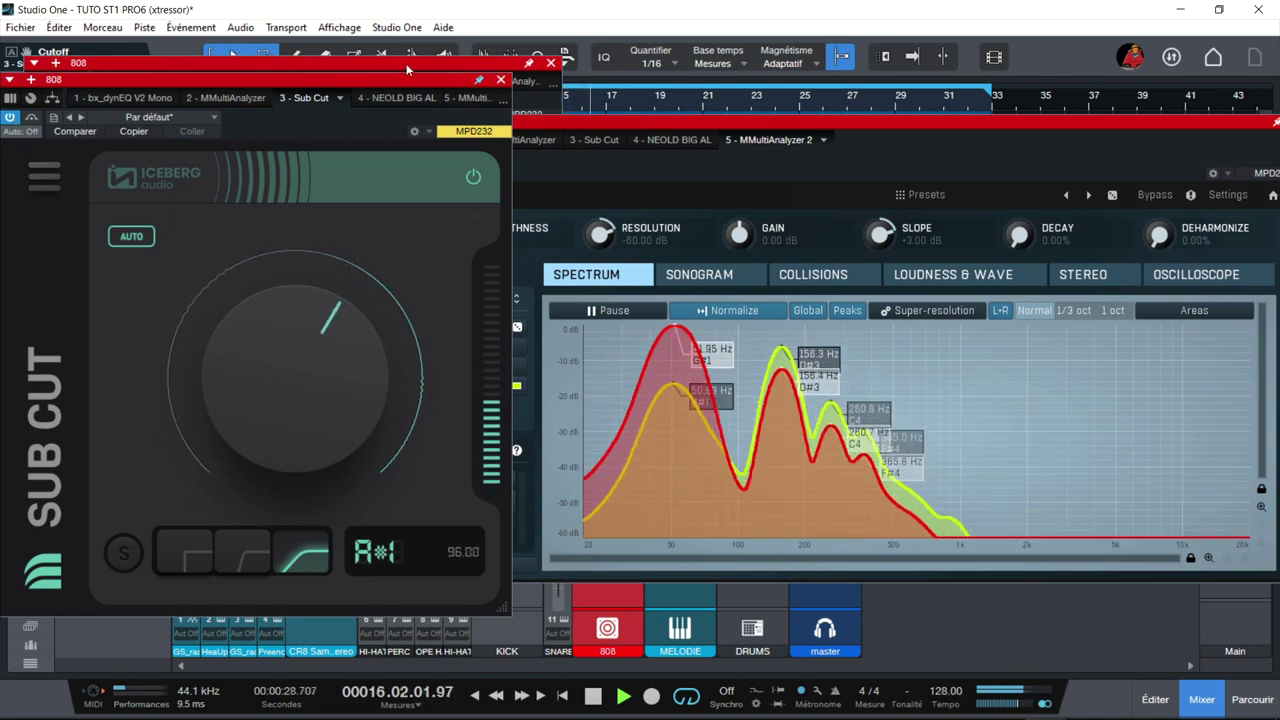
Close the Sub Cut window and compare the 808 spectrum with NEOLD BIG AL bypassed and active
left_click(501, 79)
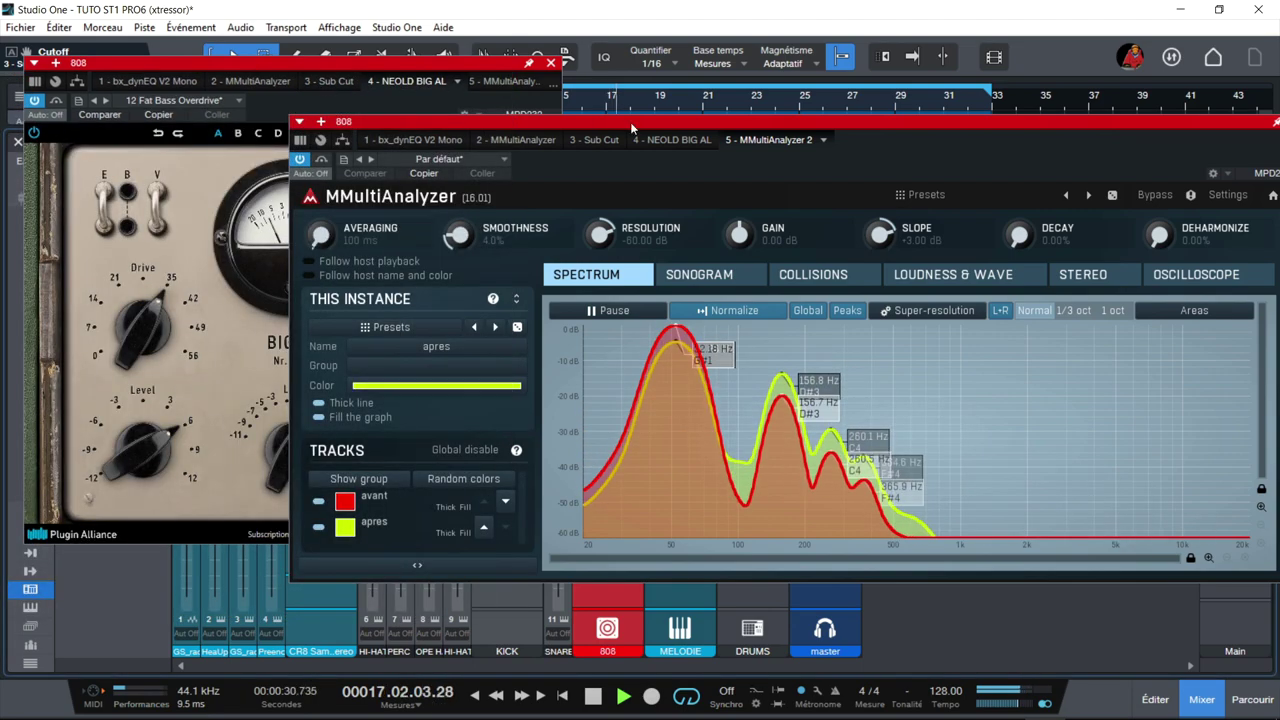
left_click_drag(638, 119, 611, 298)
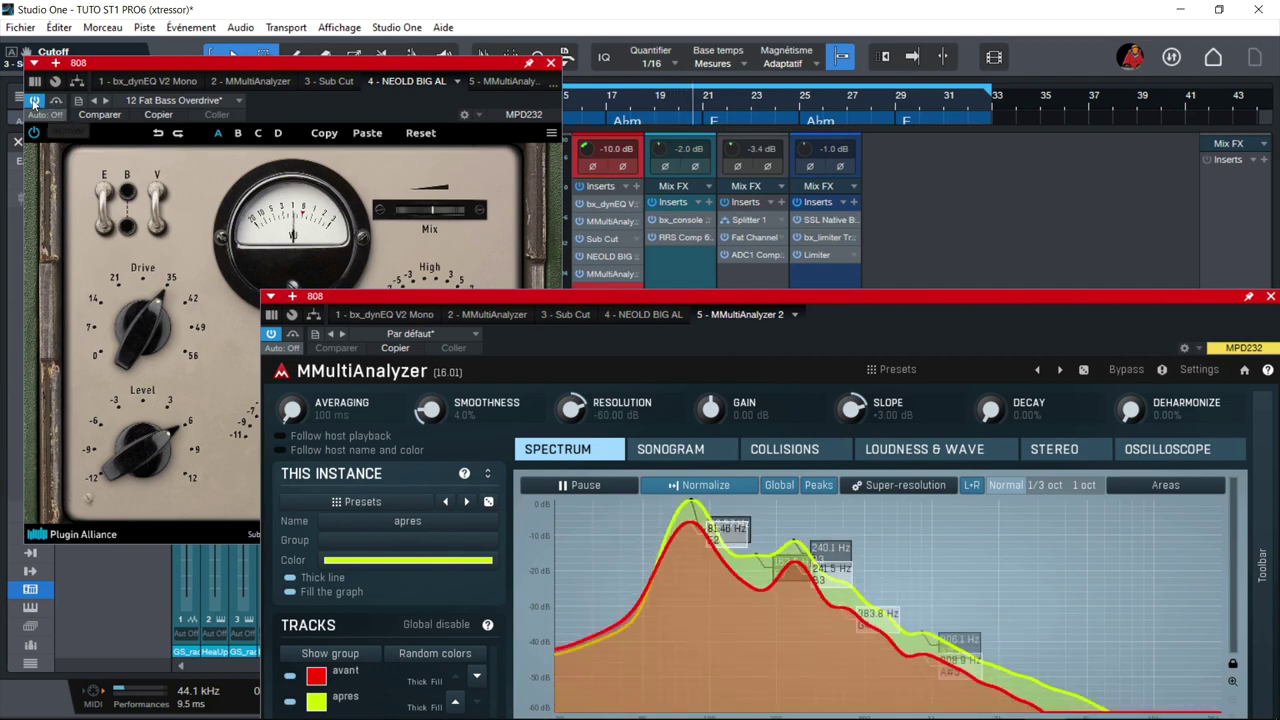
left_click(34, 101)
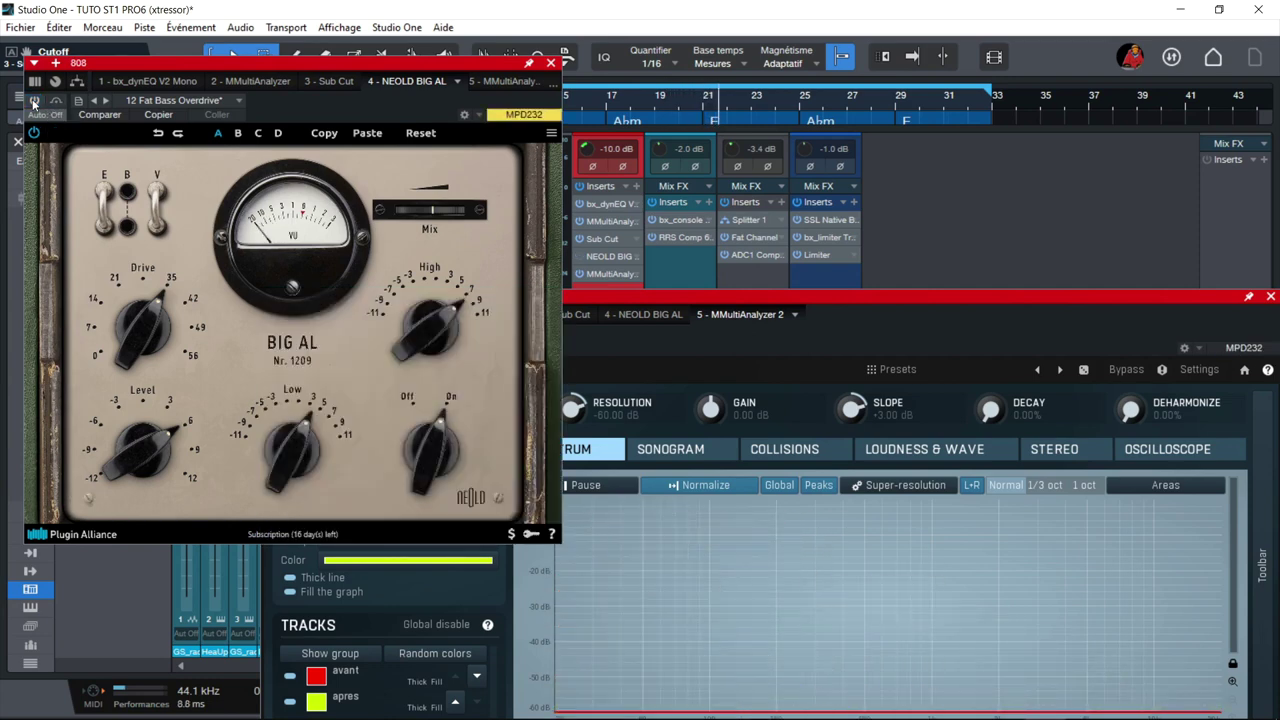
left_click_drag(830, 303, 754, 137)
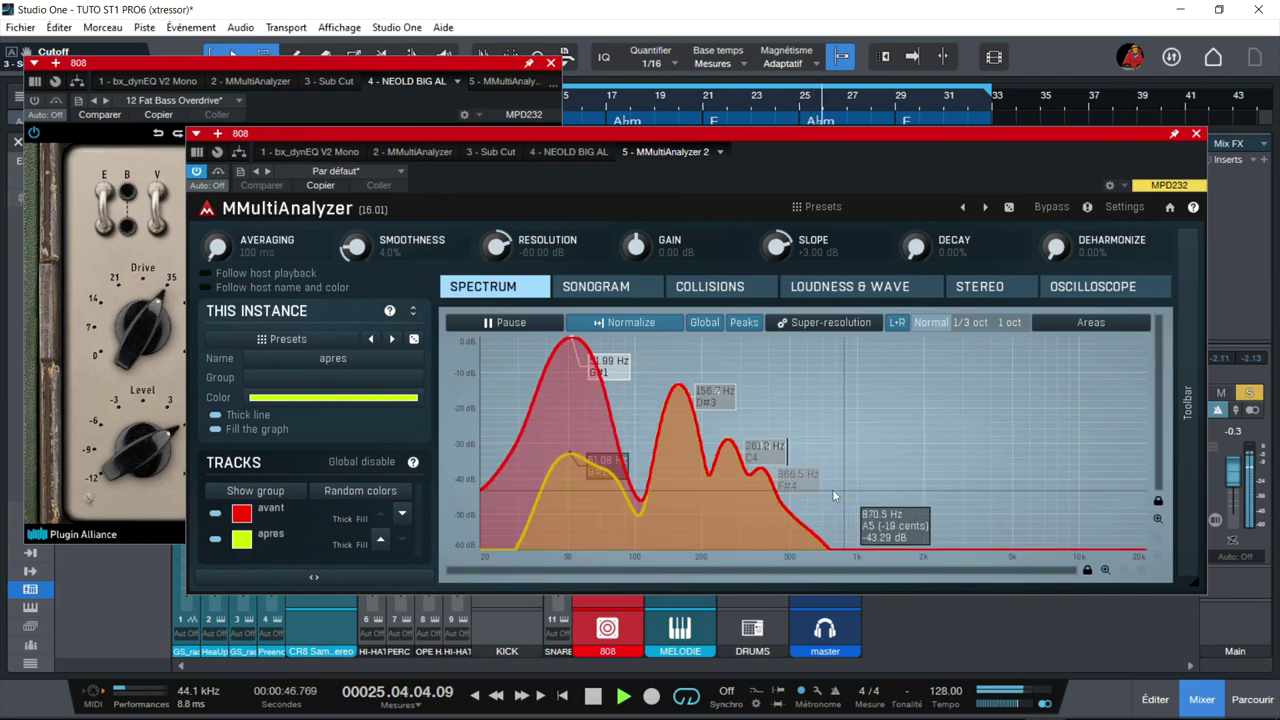
left_click(428, 63)
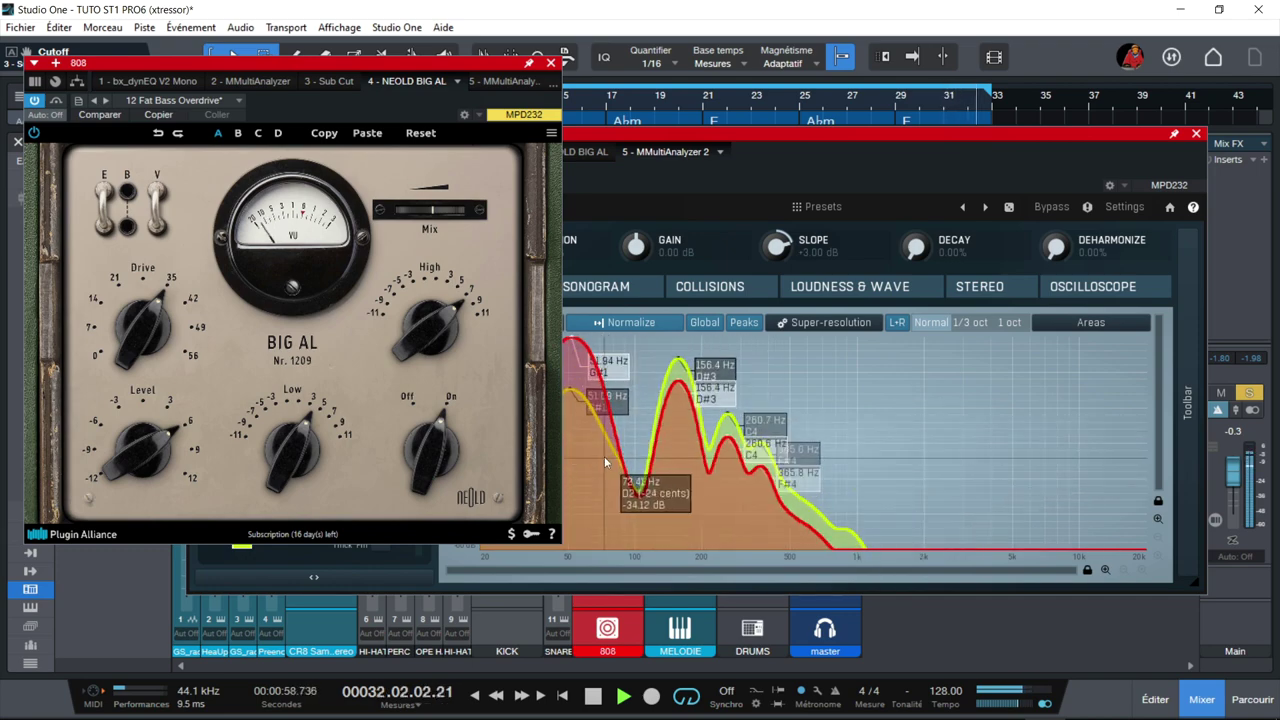
left_click(619, 138)
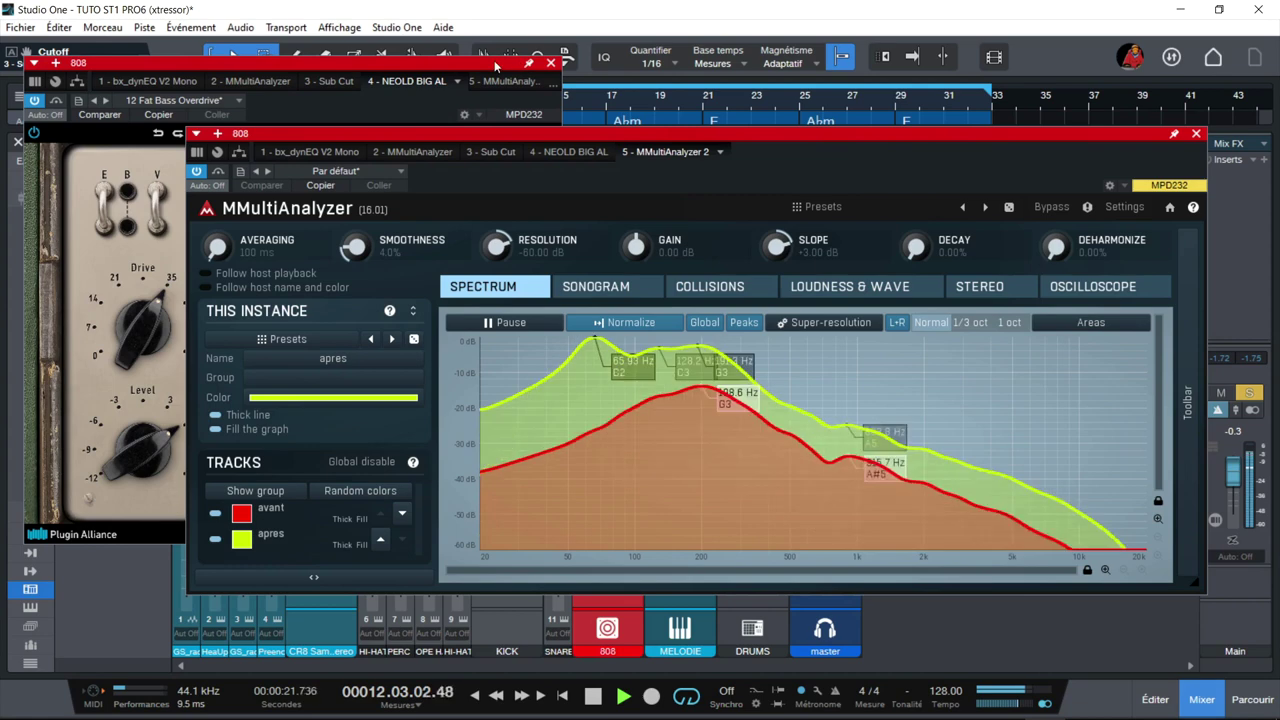
Bypass Sub Cut and NEOLD BIG AL, then examine the 808 spectrum with bx_dynEQ V2 Mono open
left_click(392, 84)
left_click(329, 81)
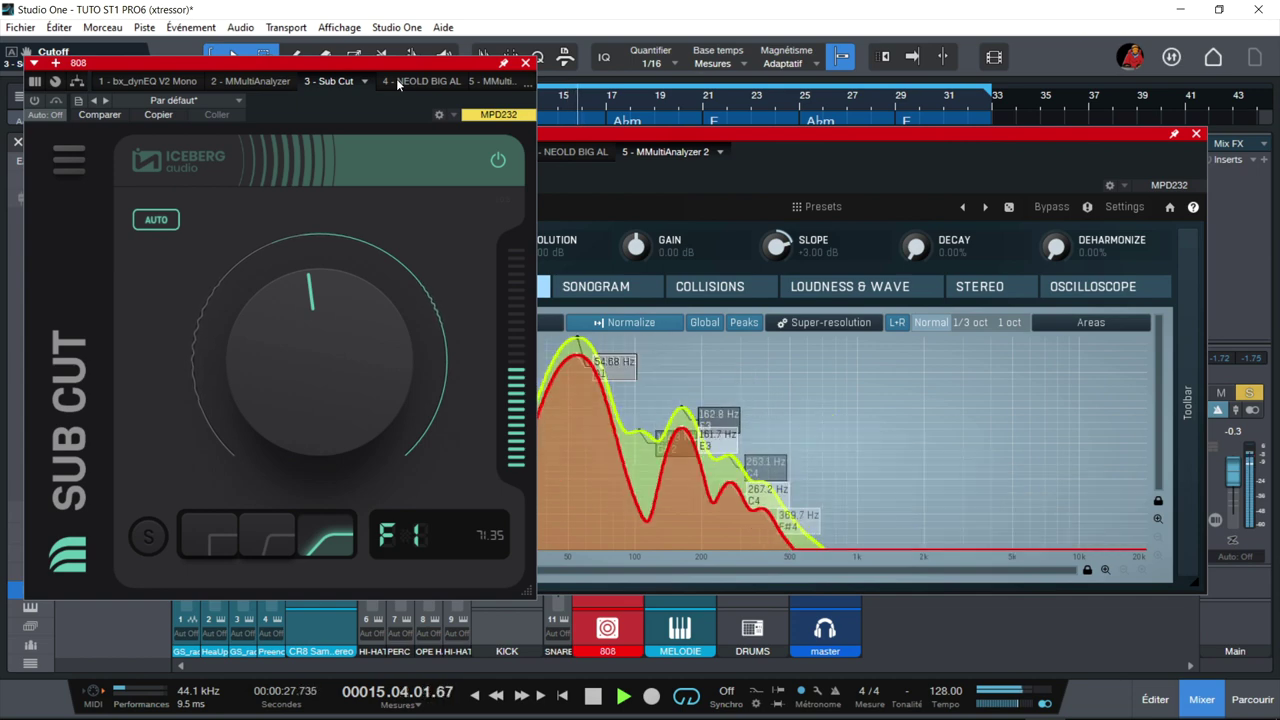
left_click(396, 78)
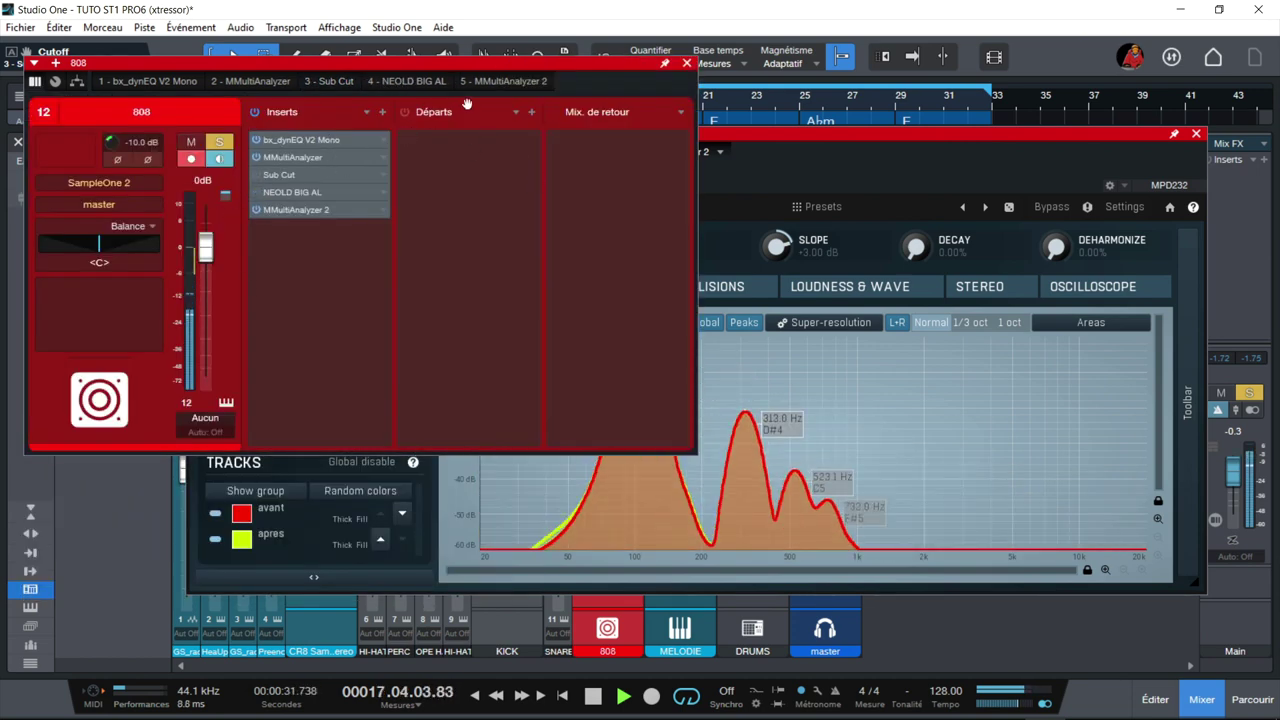
left_click(300, 143)
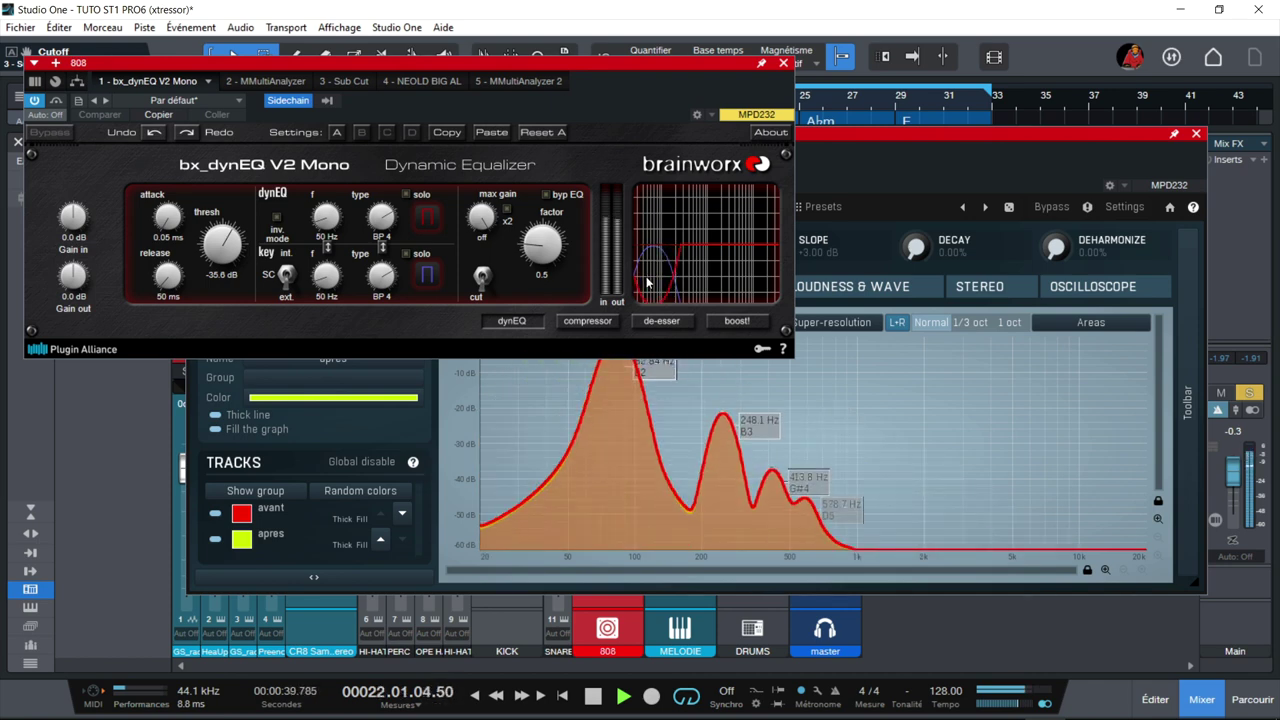
left_click(908, 137)
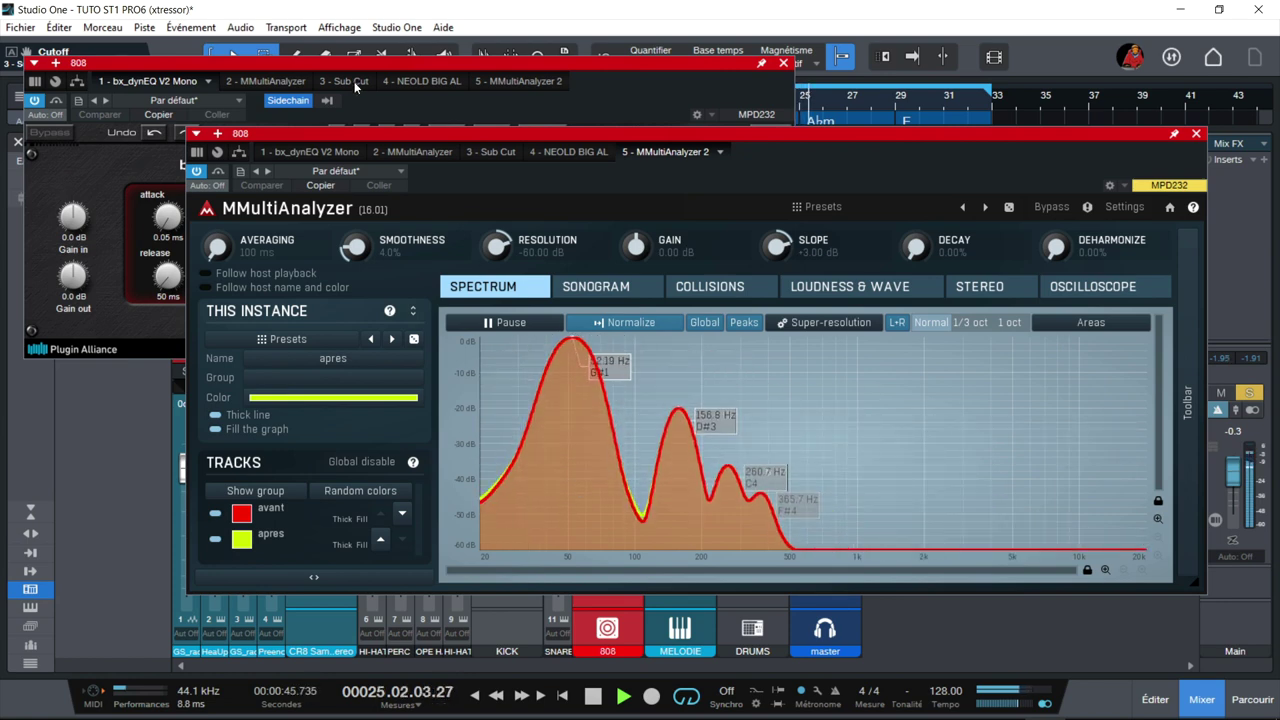
Reactivate Sub Cut in the 808 channel's insert overview, check the spectrum in MMultiAnalyzer, and stop playback
left_click(34, 80)
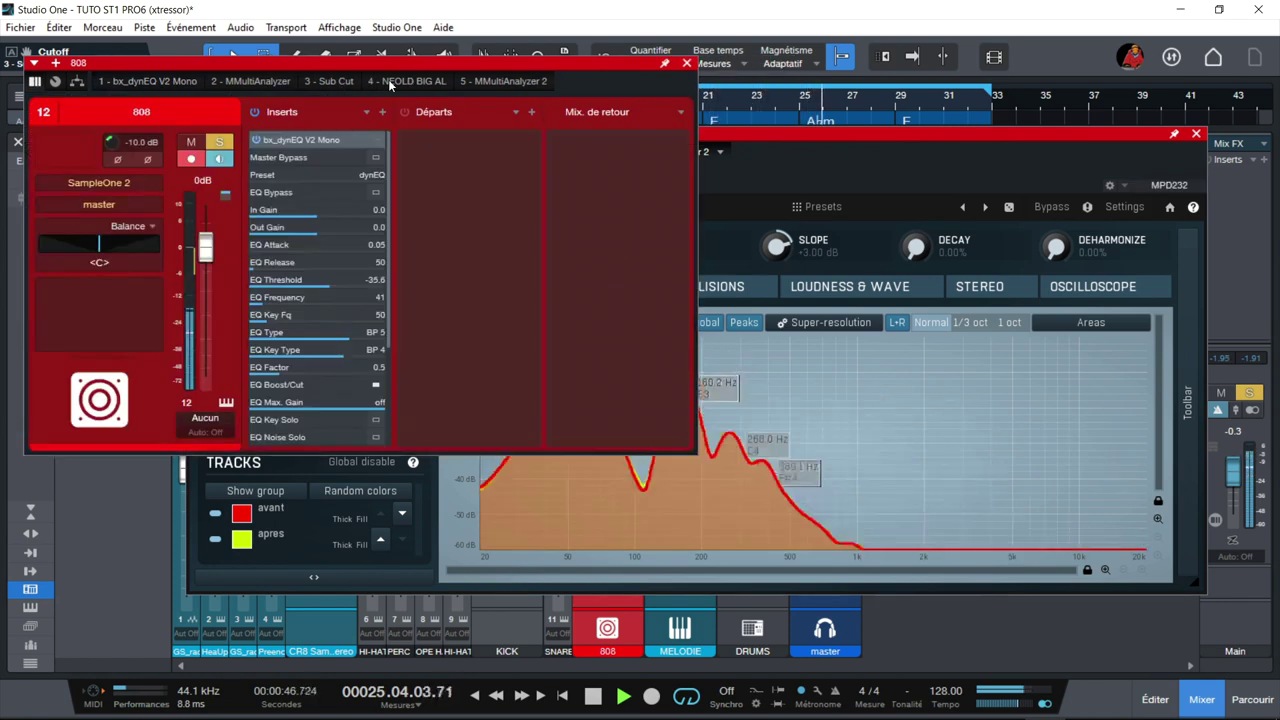
right_click(333, 145)
left_click(333, 183)
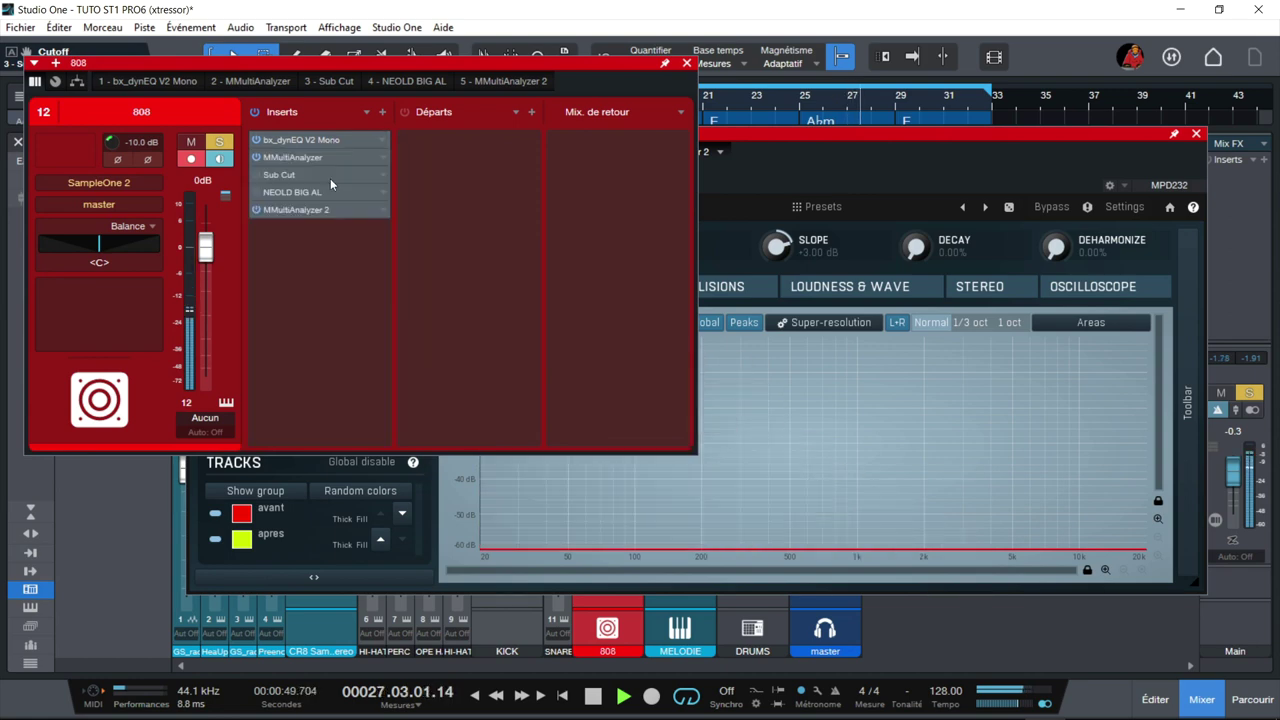
left_click(257, 175)
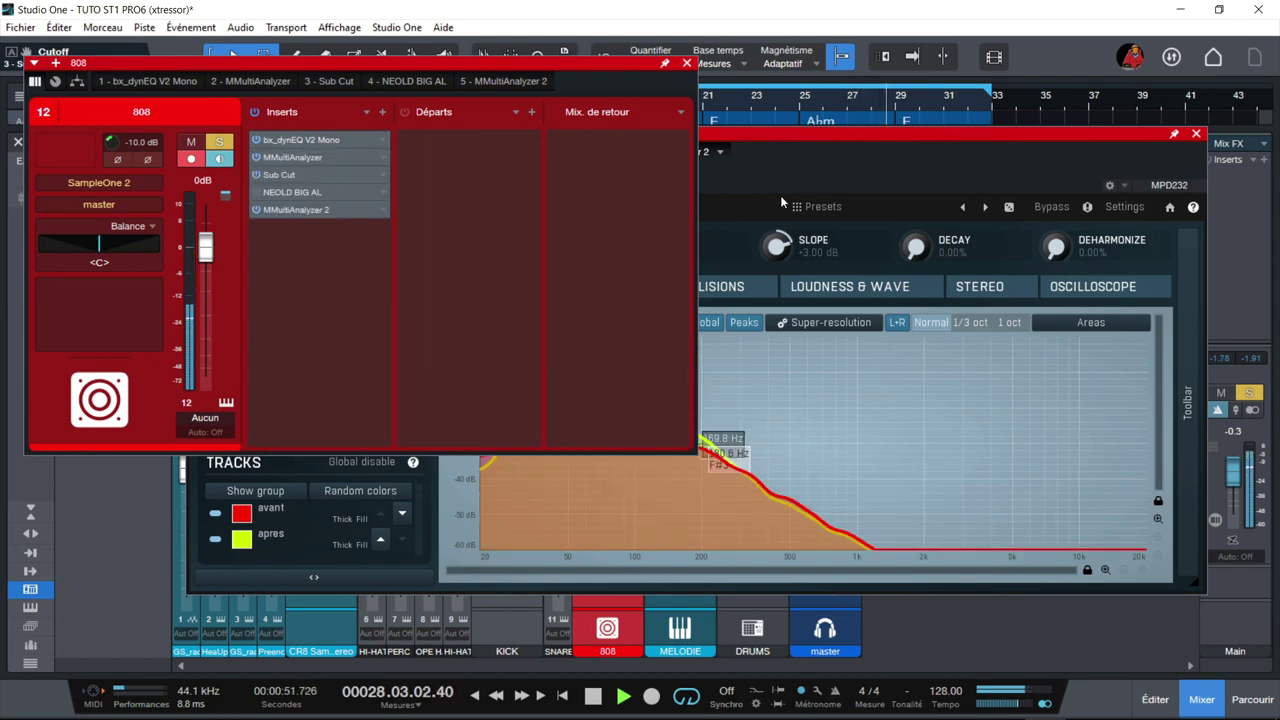
left_click(794, 146)
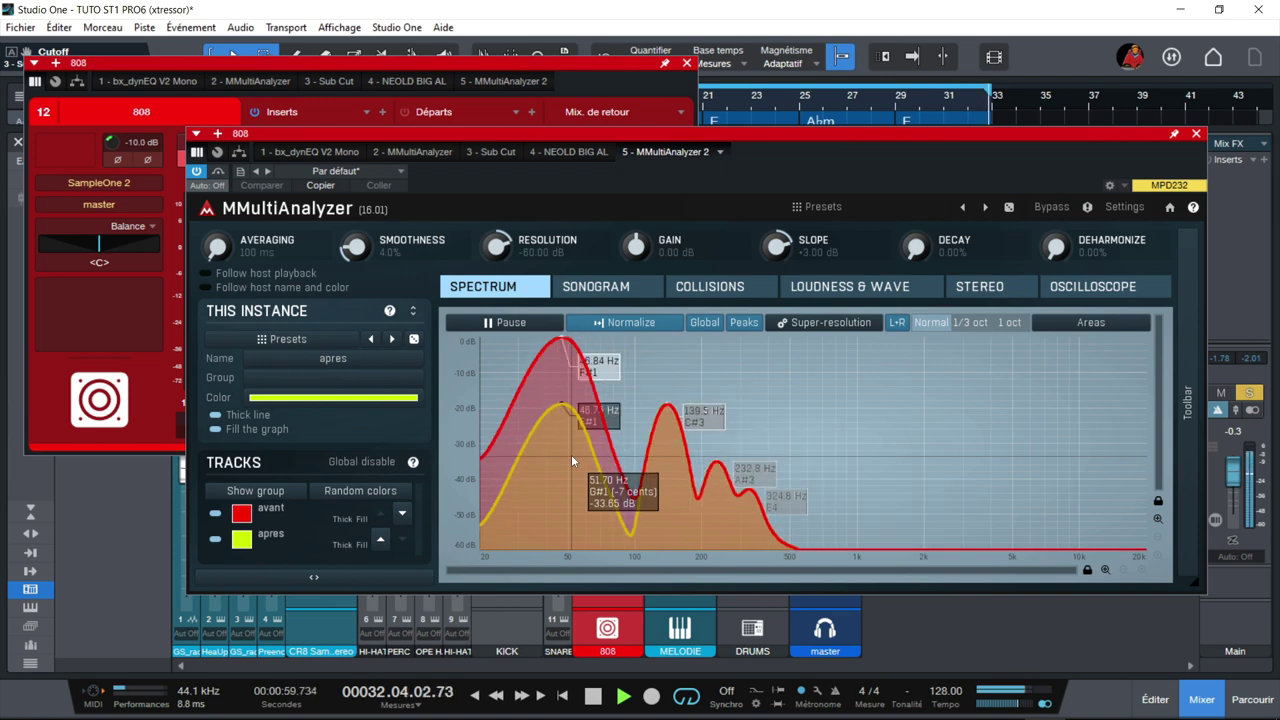
key("space")
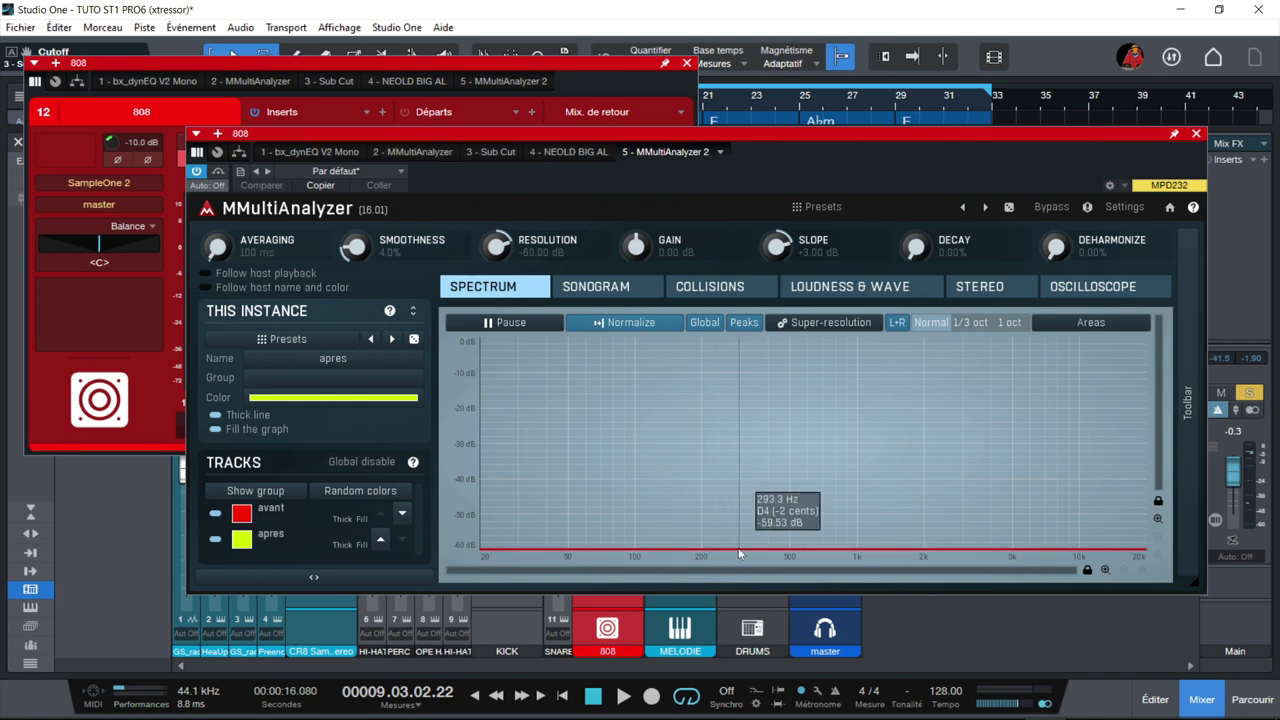
Show Sub Cut, close both 808 windows, and reopen the apres MMultiAnalyzer from the 808 inserts during playback
left_click(491, 152)
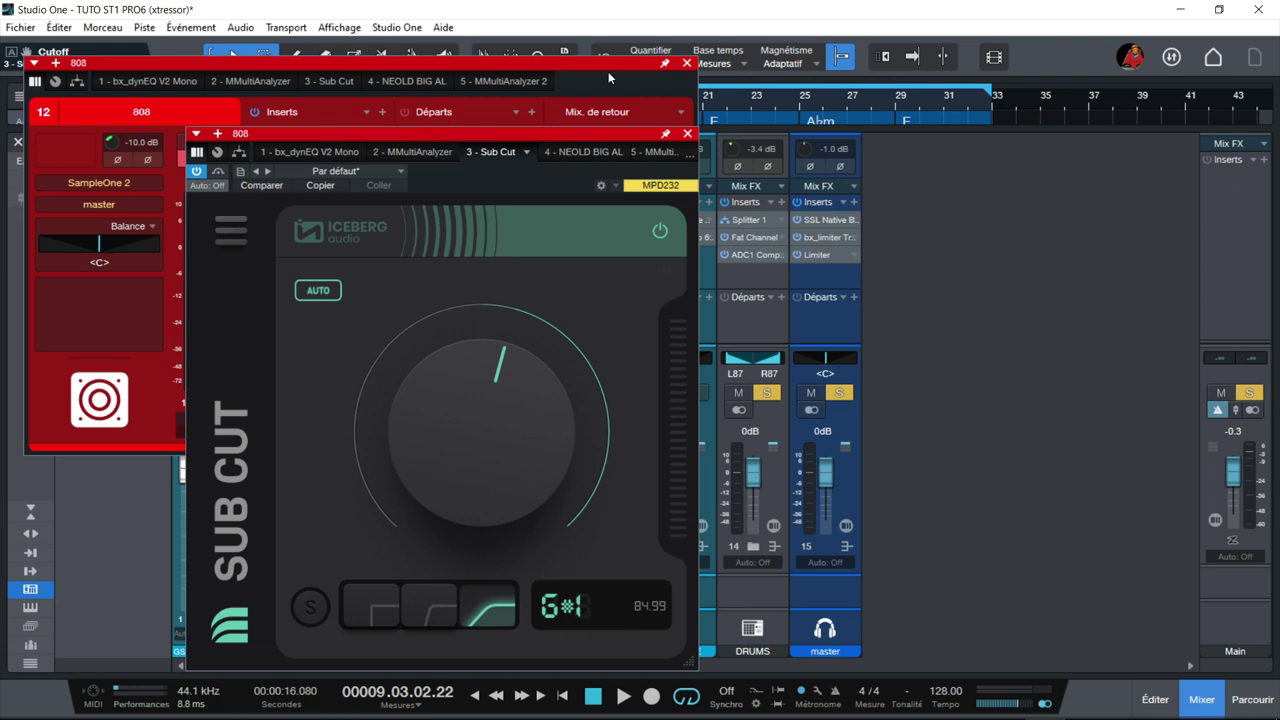
left_click(686, 63)
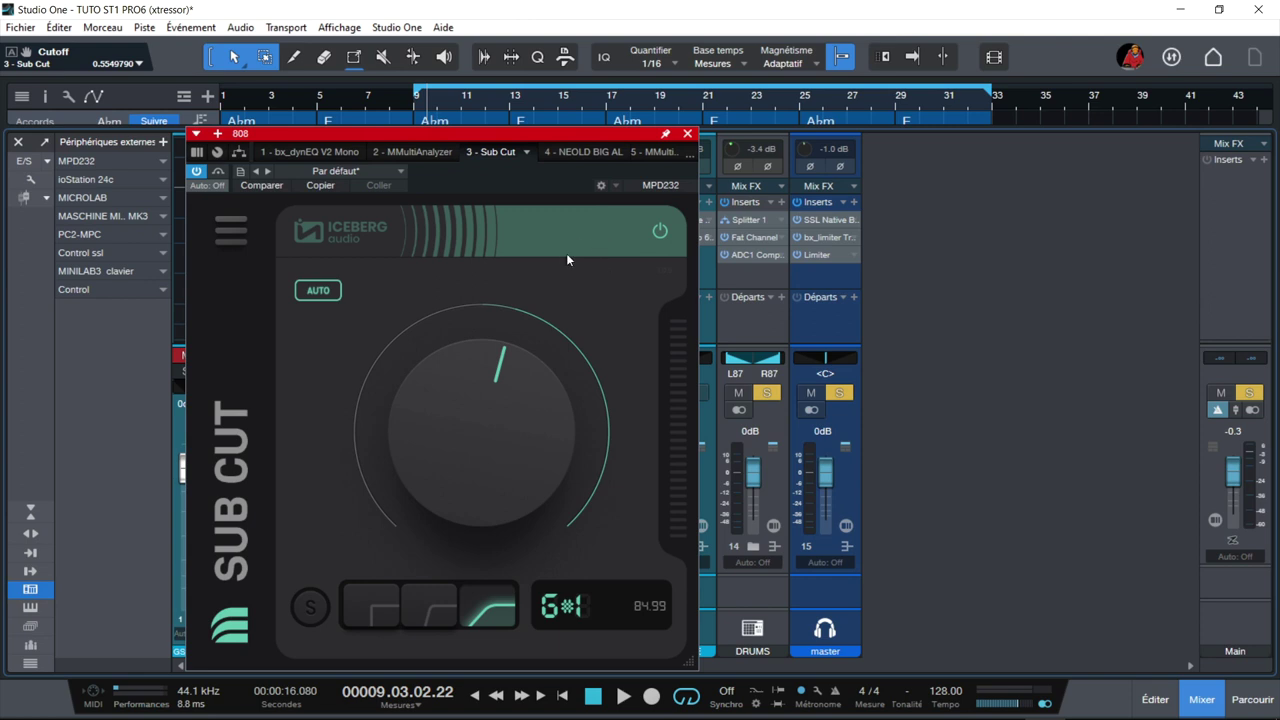
left_click(687, 134)
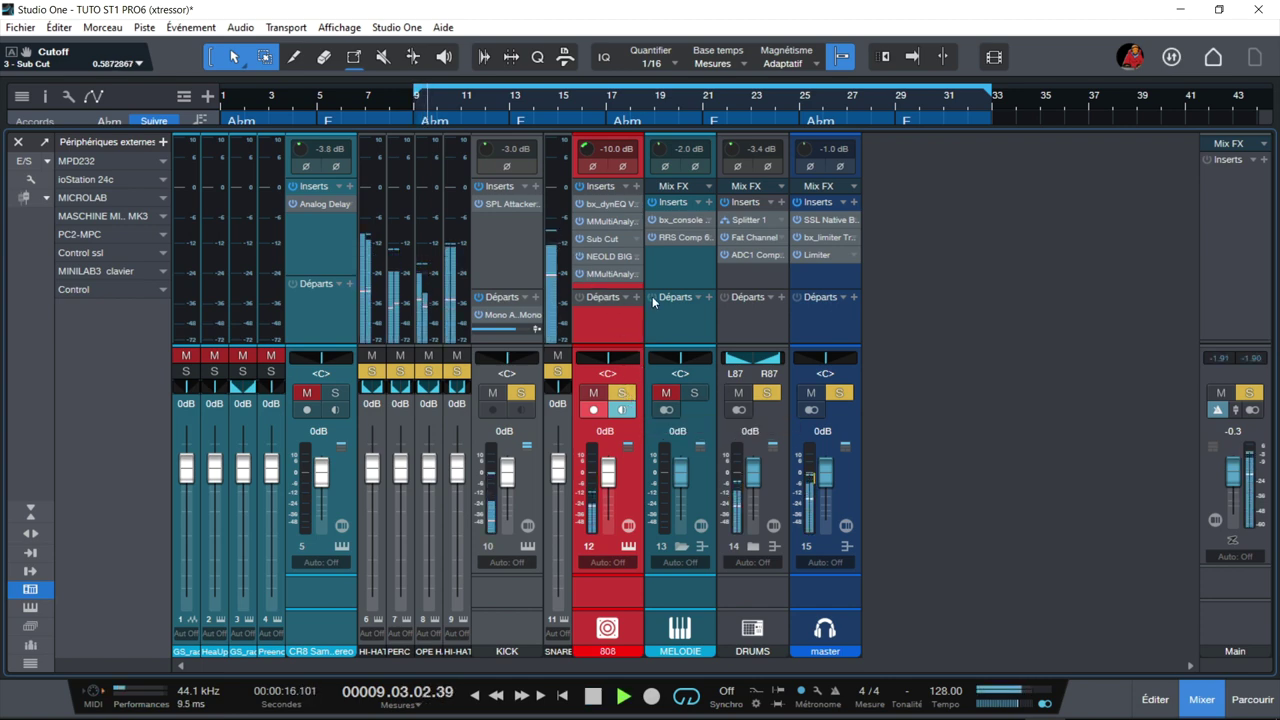
left_click(603, 276)
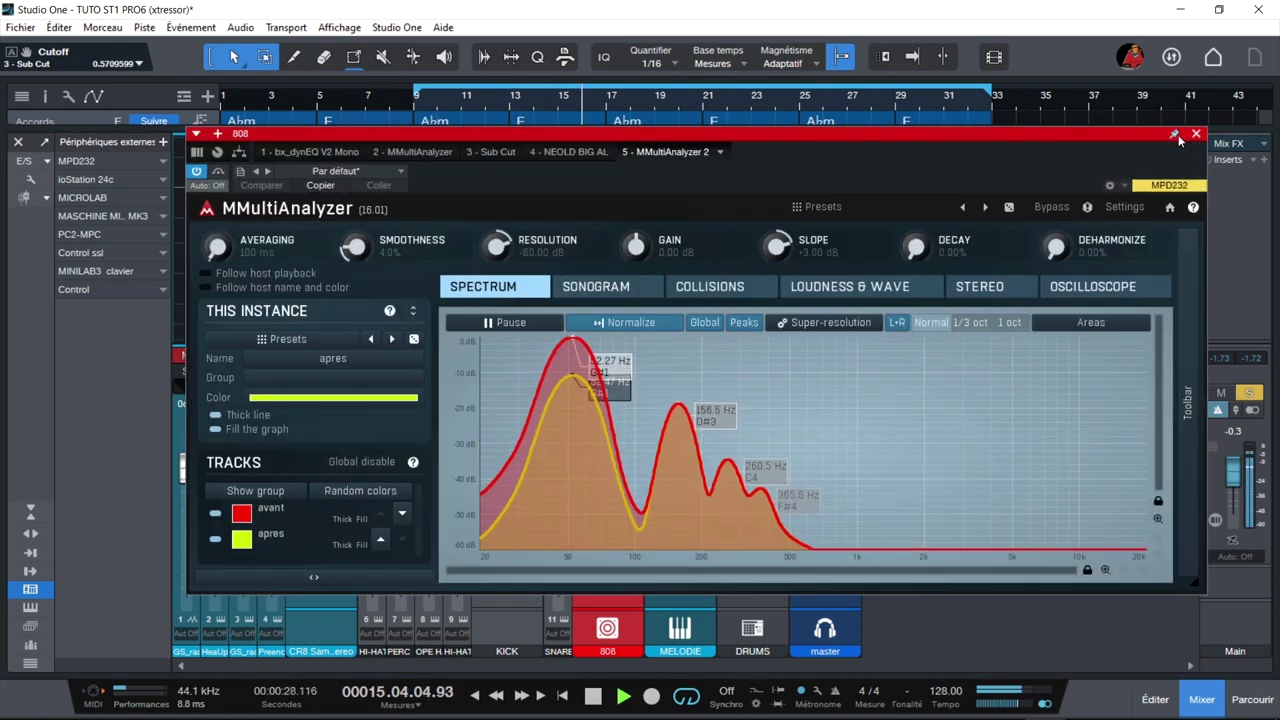
Place Sub Cut beside the apres MMultiAnalyzer for the 808 and turn off its S monitoring
left_click_drag(1043, 135, 1051, 271)
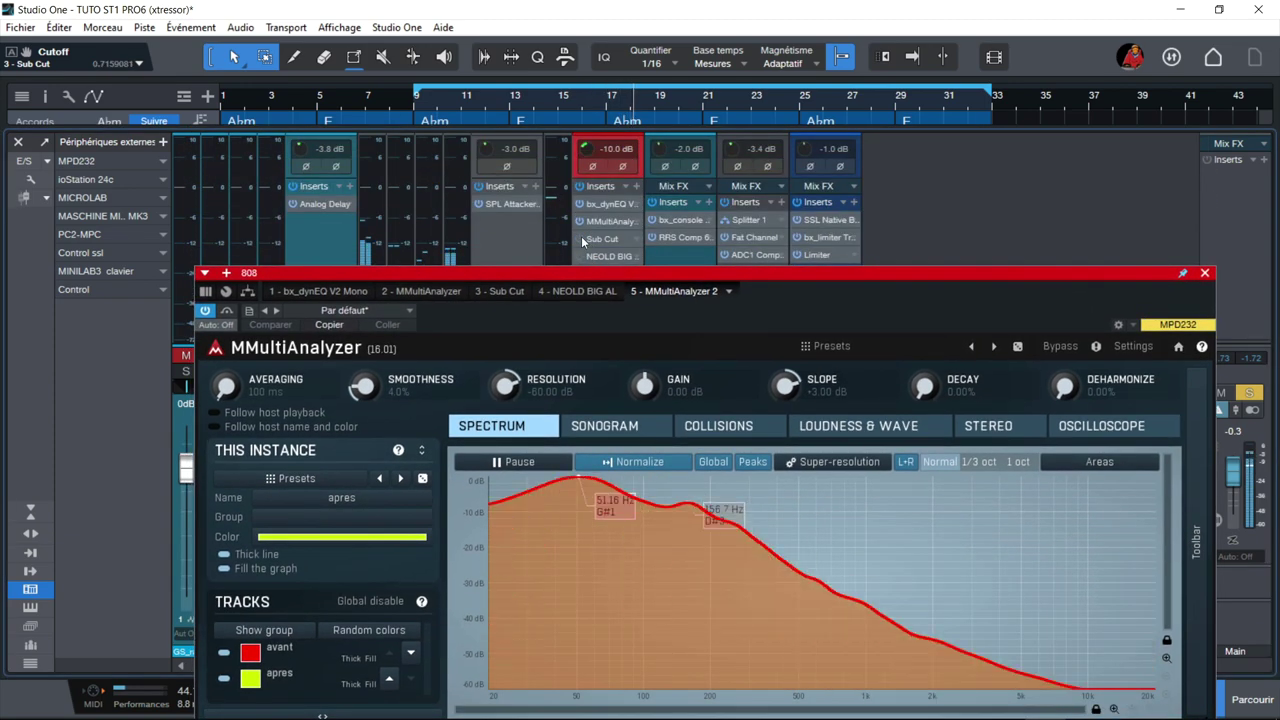
mouse_move(653, 281)
left_mouse_down()
mouse_move(670, 194)
mouse_move(668, 286)
left_mouse_up()
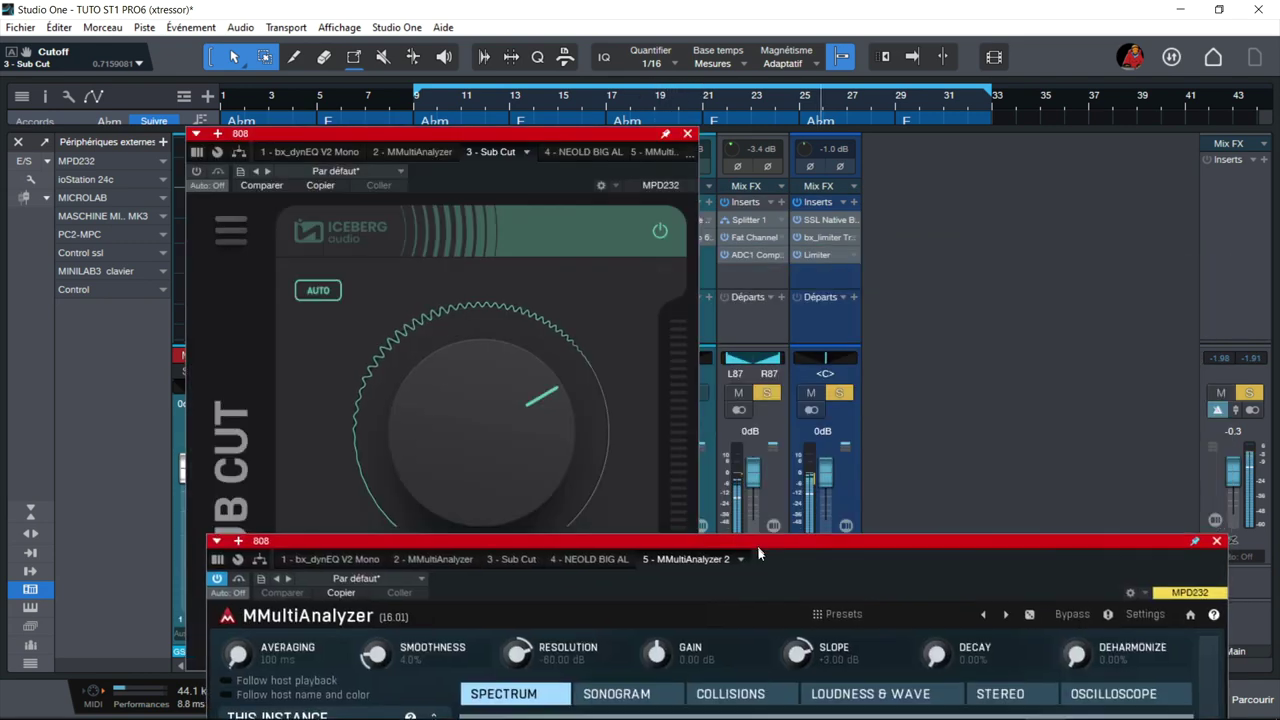
left_click_drag(757, 545, 760, 572)
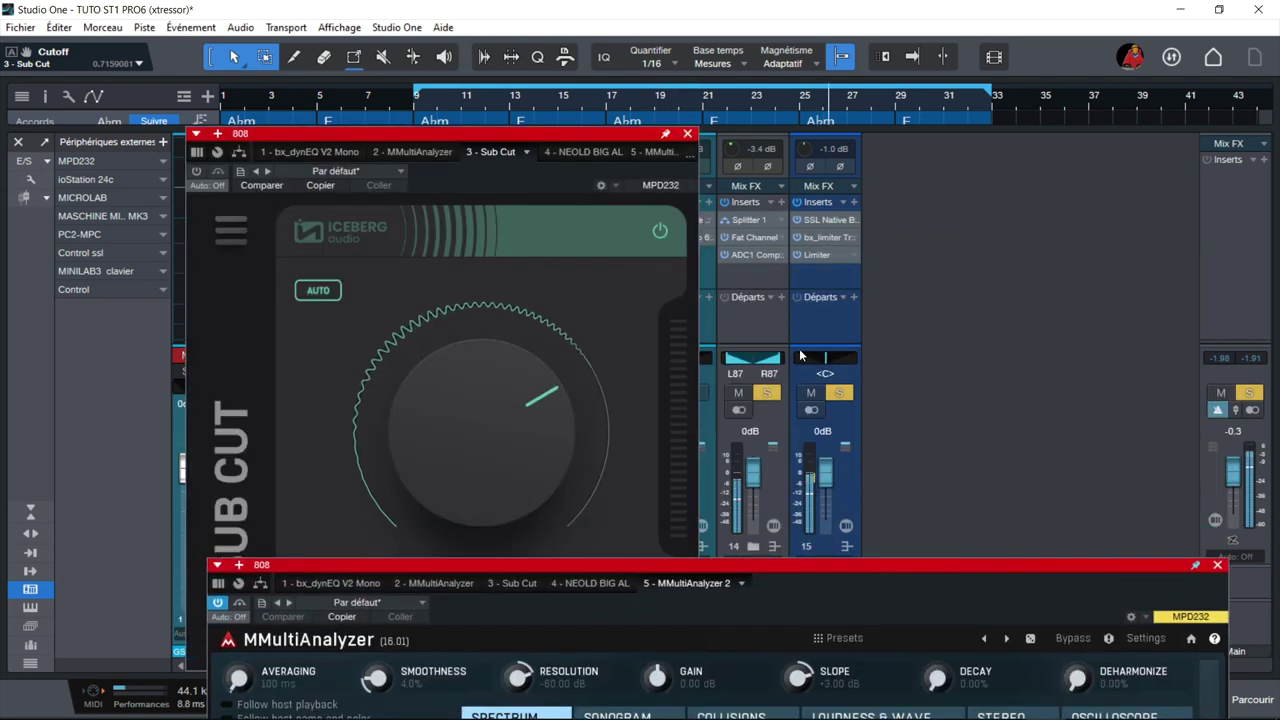
left_click(560, 220)
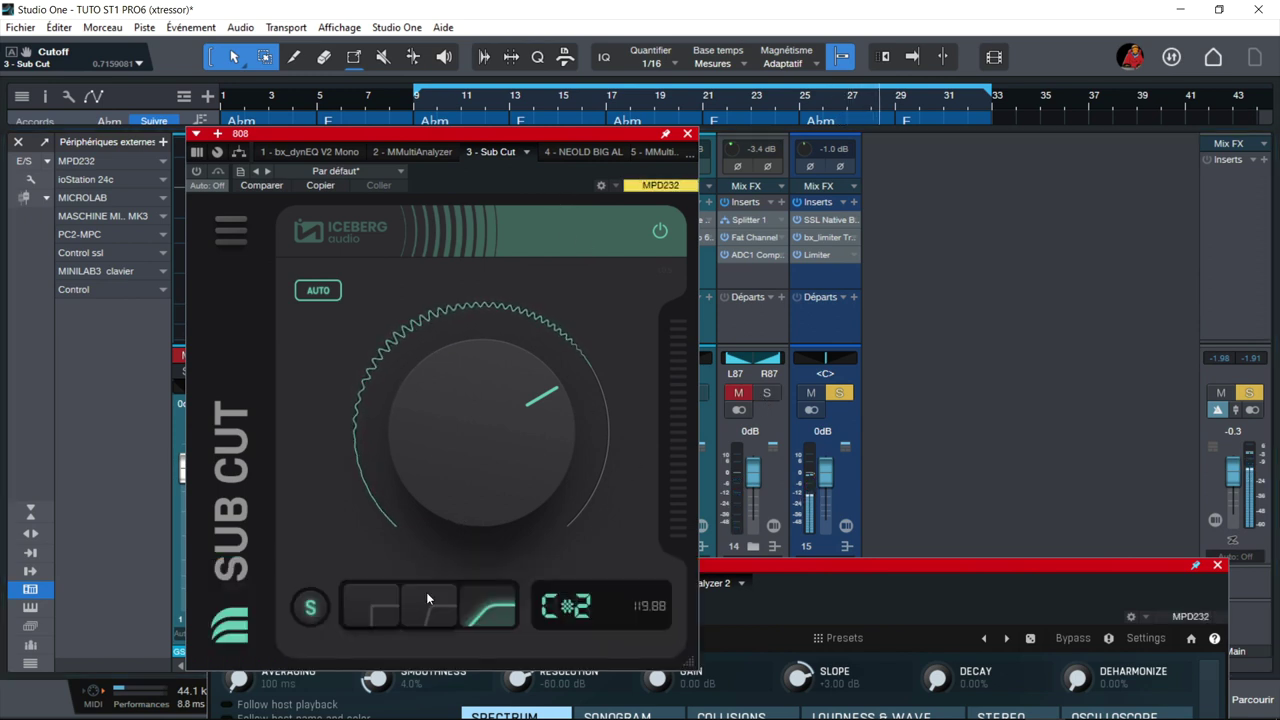
left_click(309, 607)
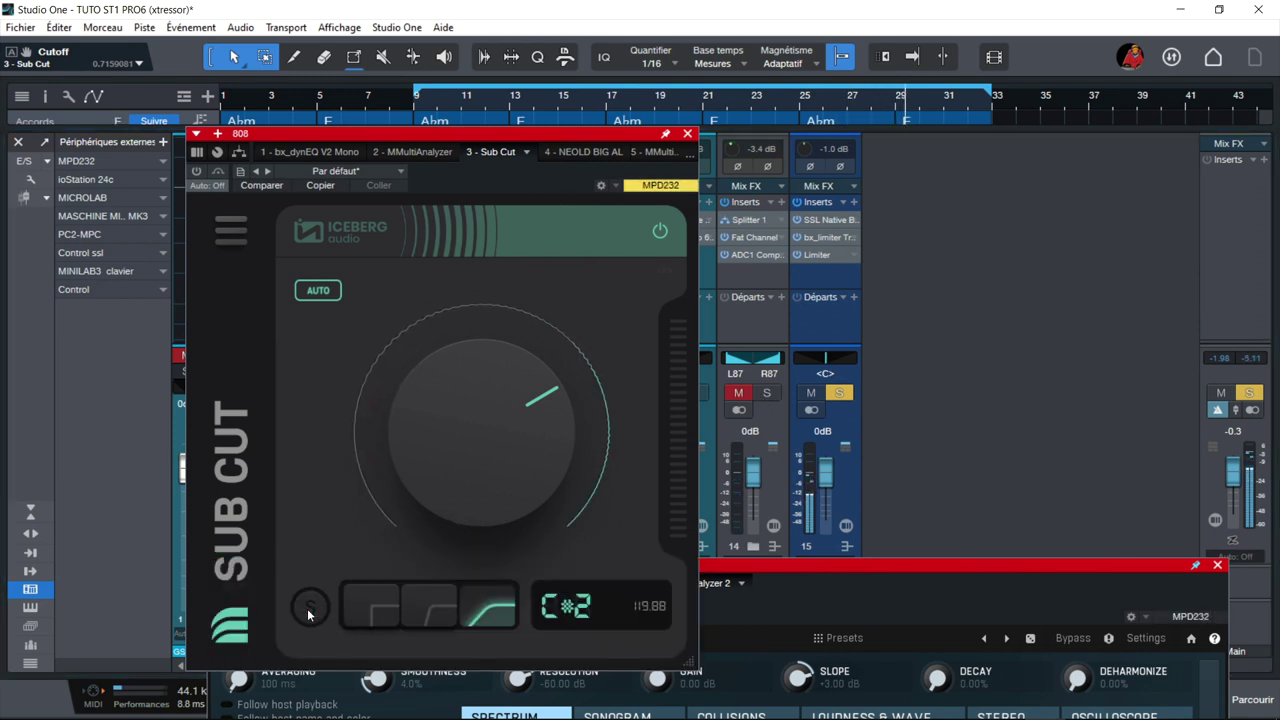
left_click_drag(791, 570, 1266, 118)
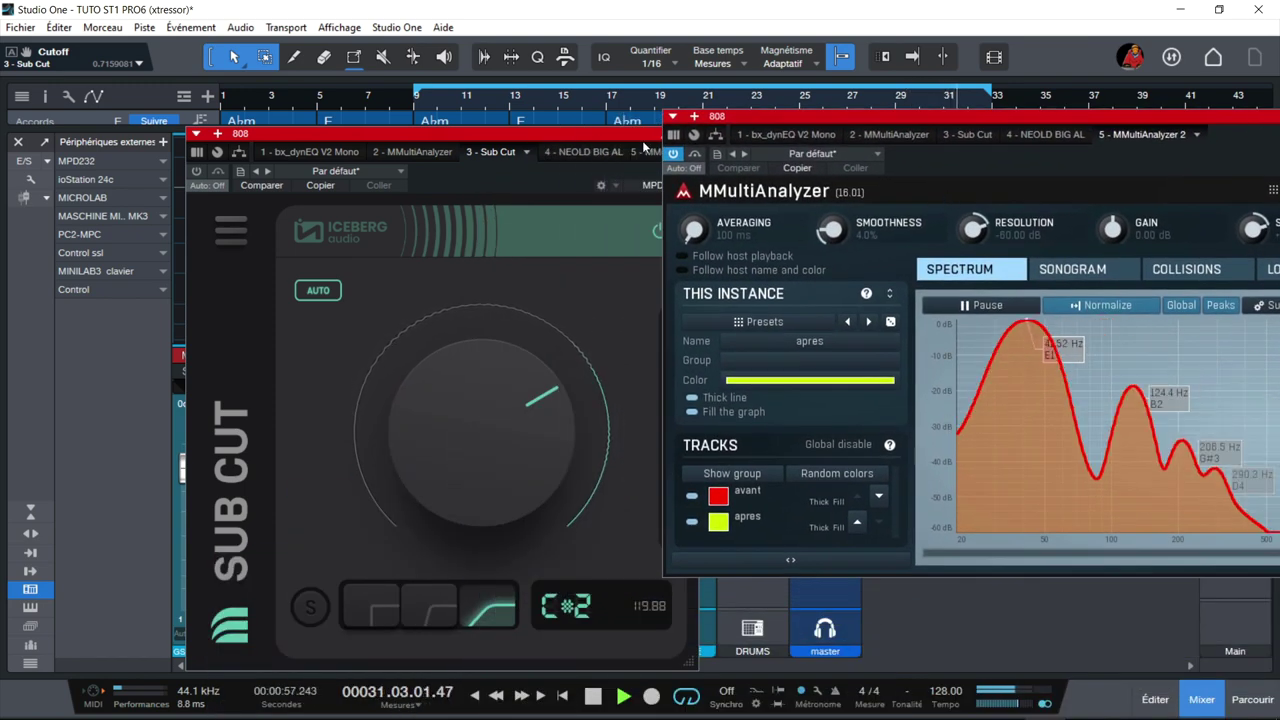
left_click_drag(565, 132, 461, 108)
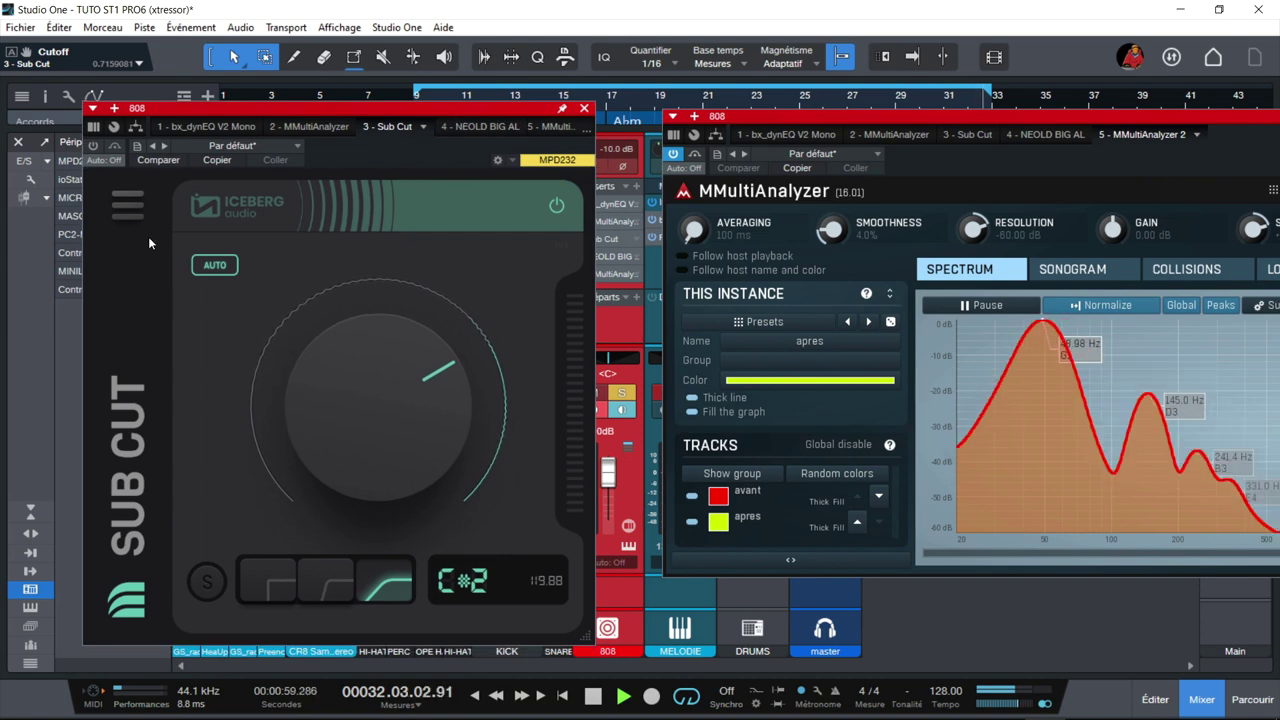
Activate Sub Cut on the 808 and compare the spectrum with its S monitoring on and off
left_click(94, 145)
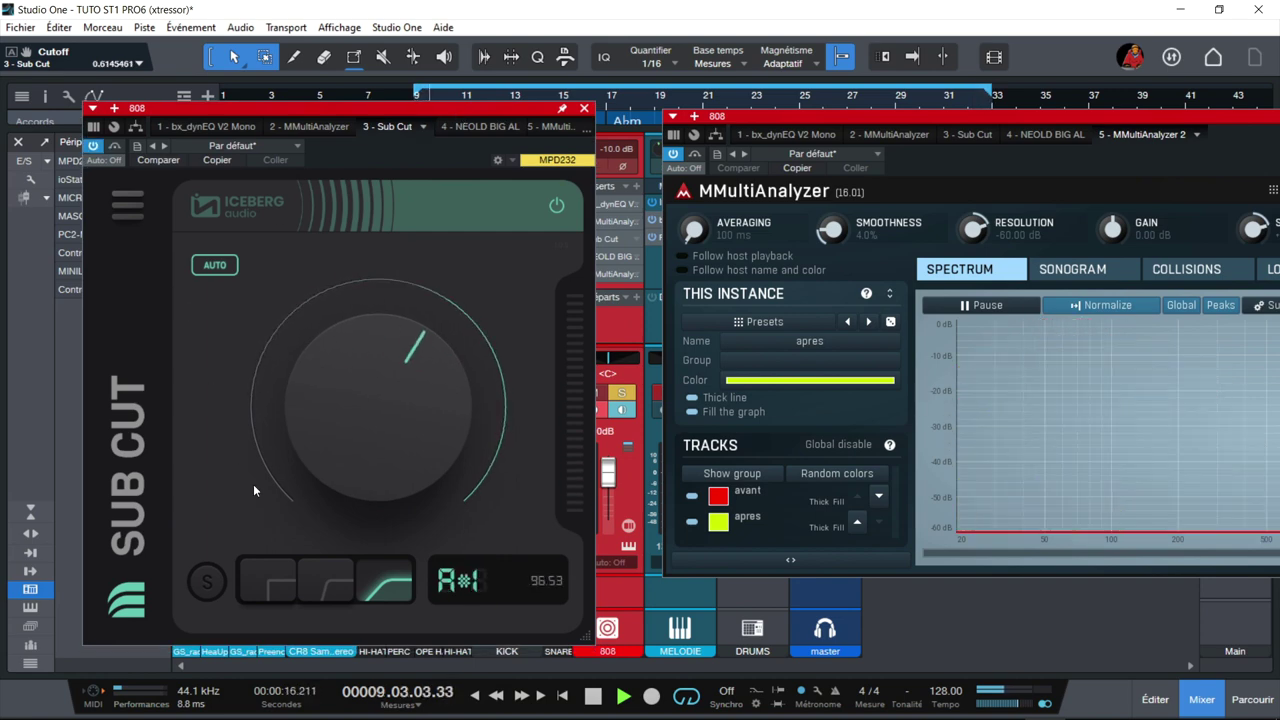
left_click(206, 584)
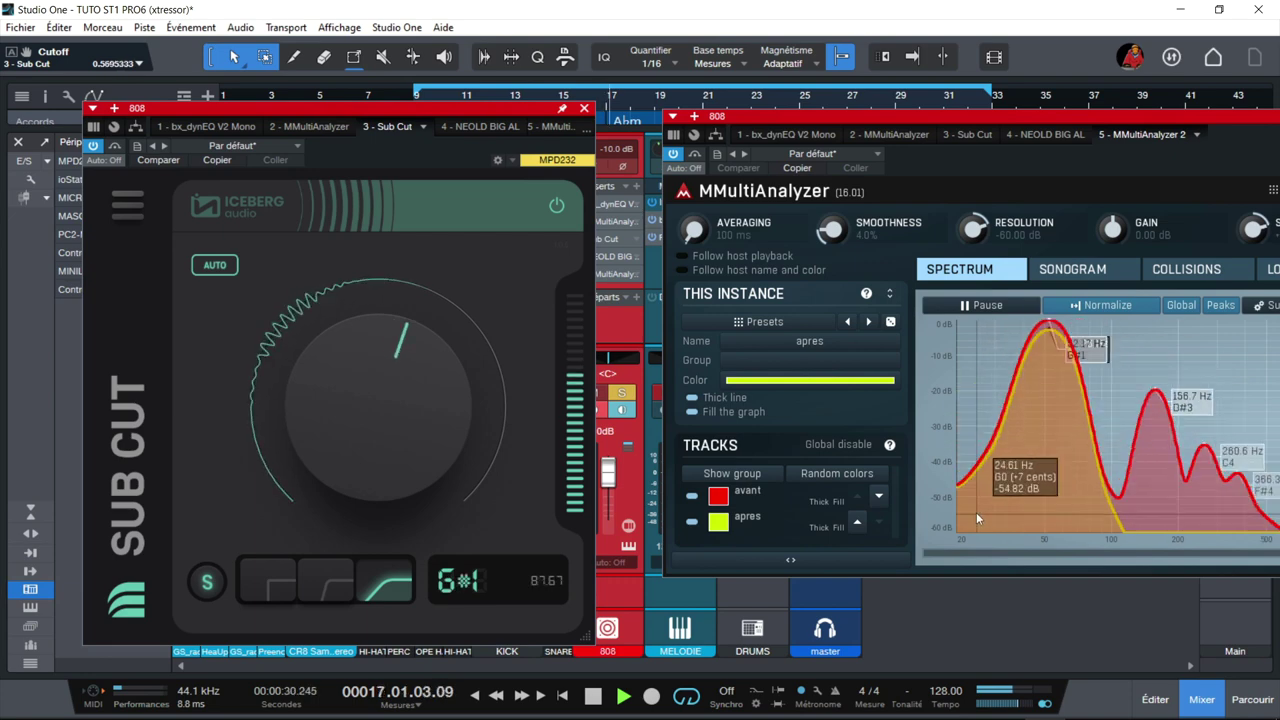
left_click(211, 584)
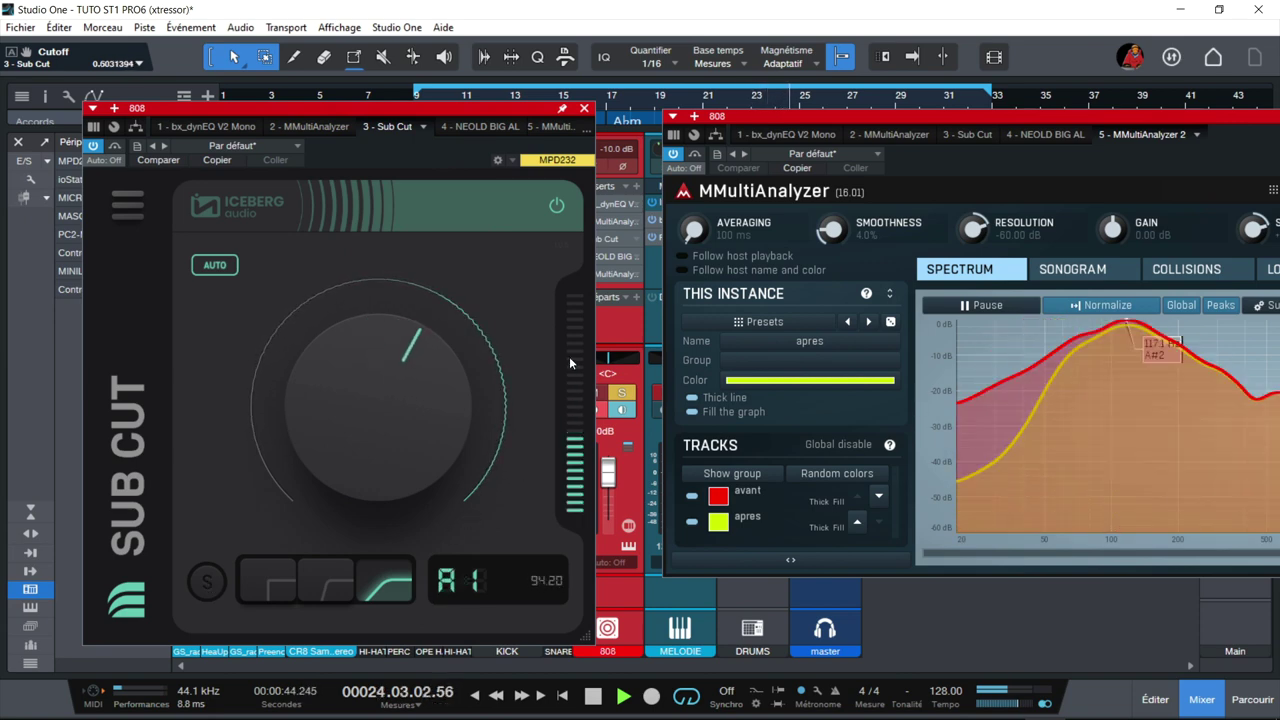
Show NEOLD BIG AL beside the apres MMultiAnalyzer, examine the 808's harmonics, and stop playback
left_click(466, 130)
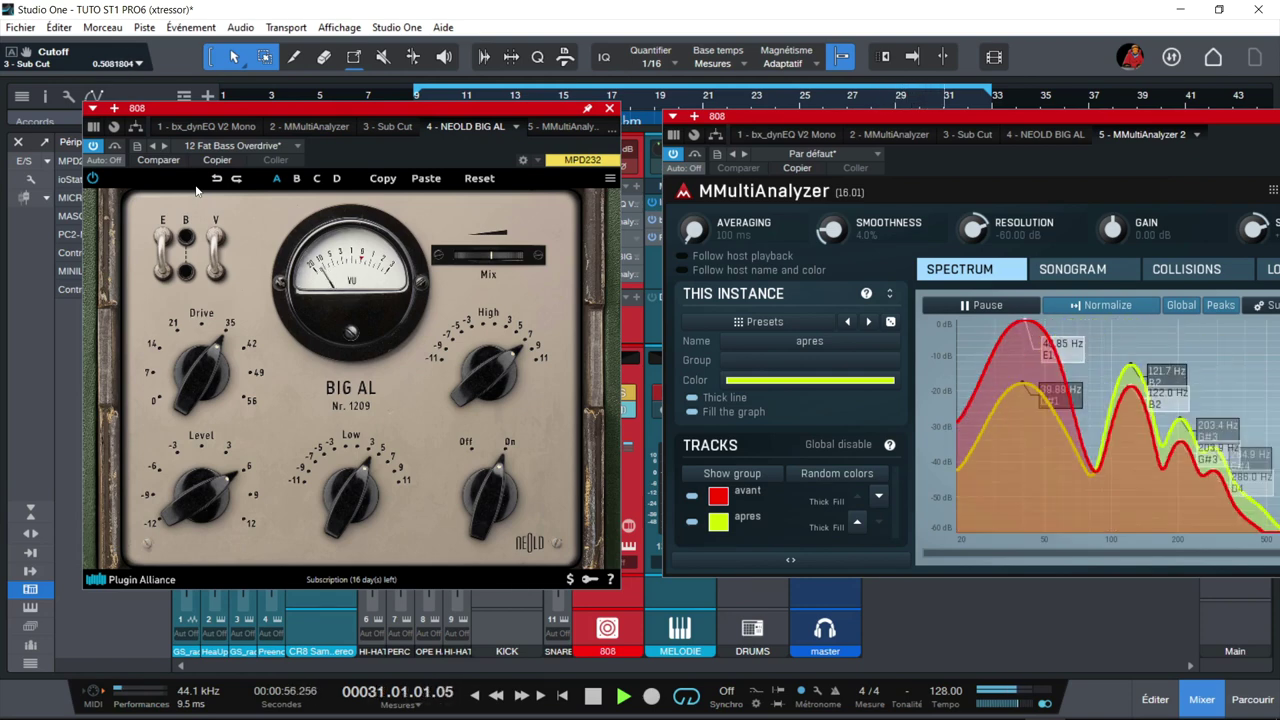
left_click_drag(868, 120, 567, 120)
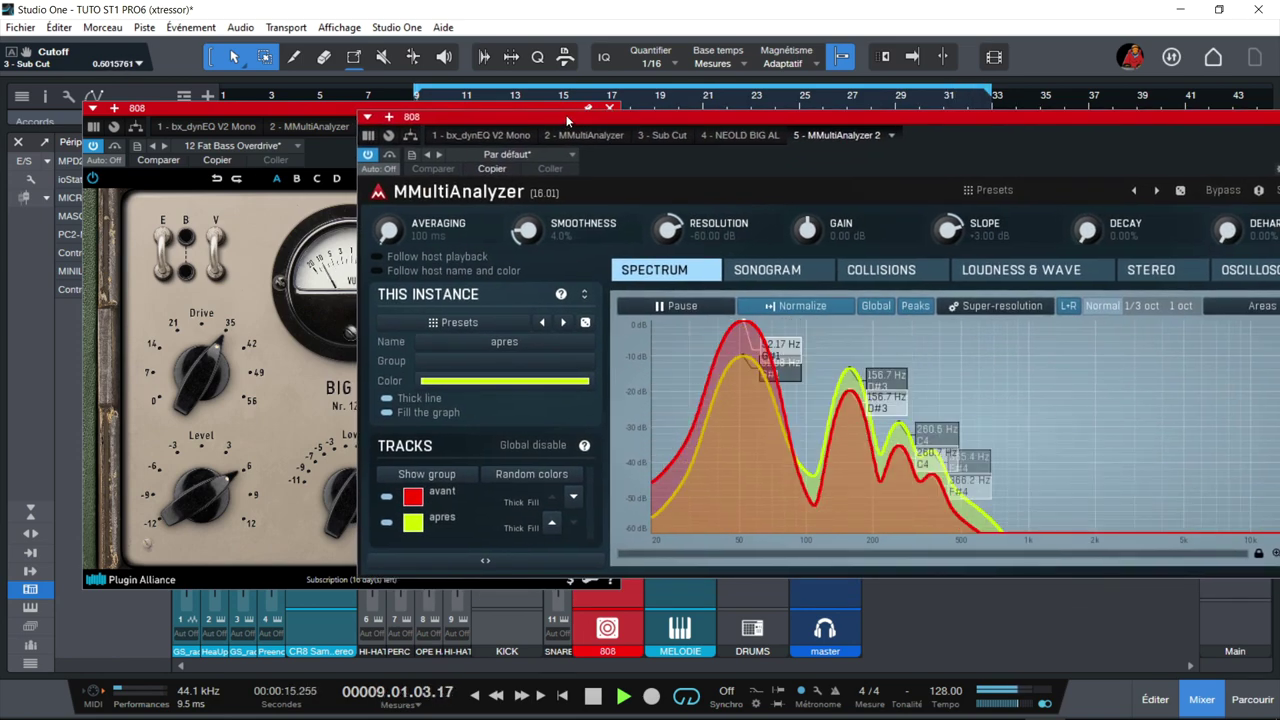
key("space")
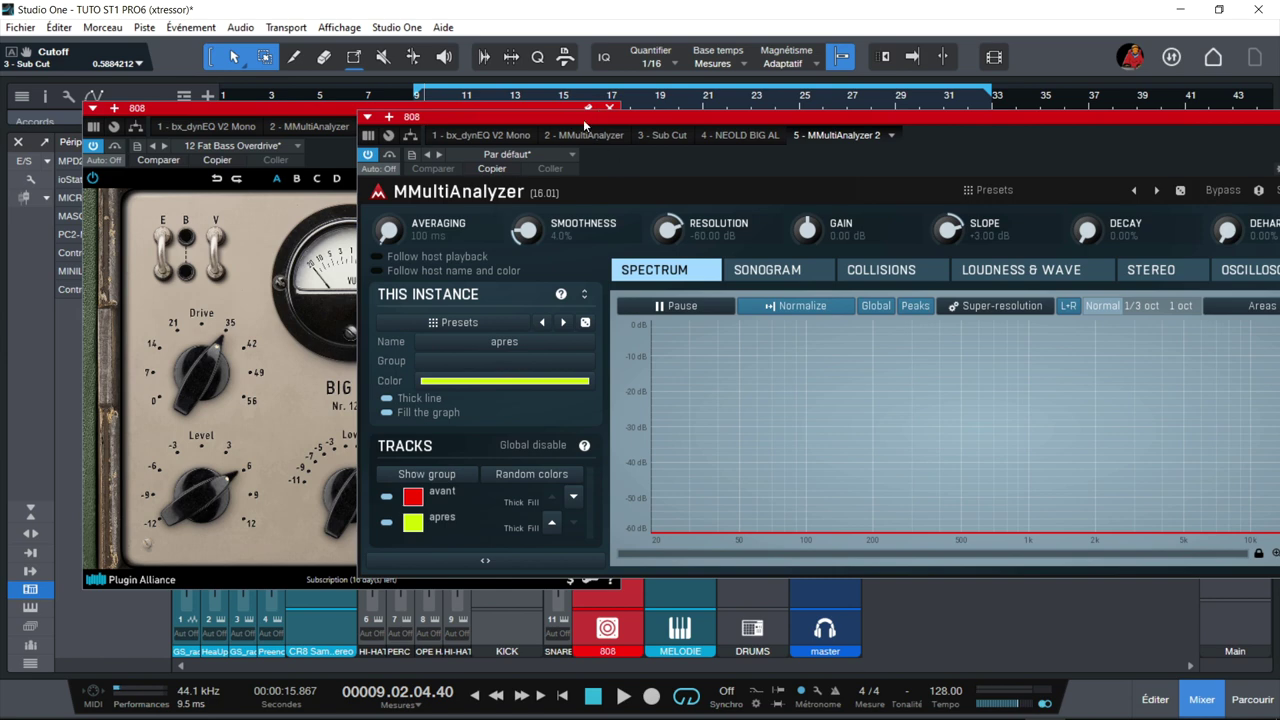
Show Sub Cut in the analyzer's window, then close both 808 plug-in windows
left_click(667, 134)
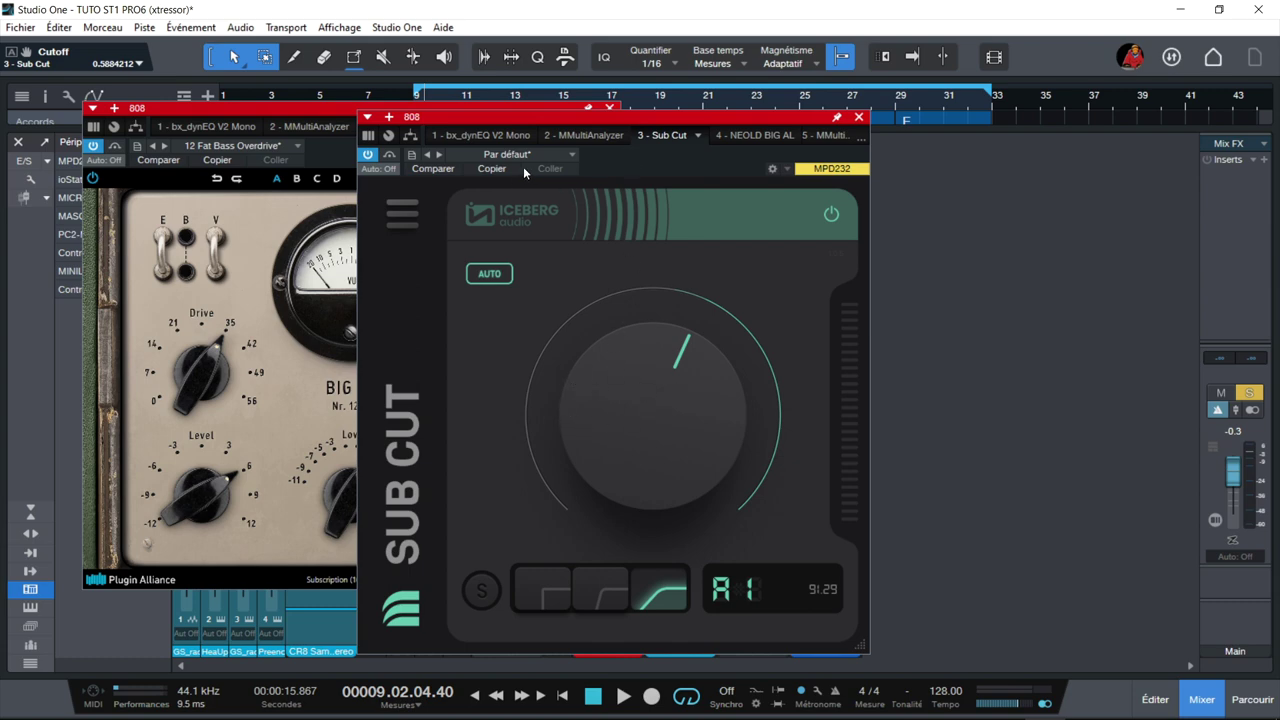
left_click(859, 117)
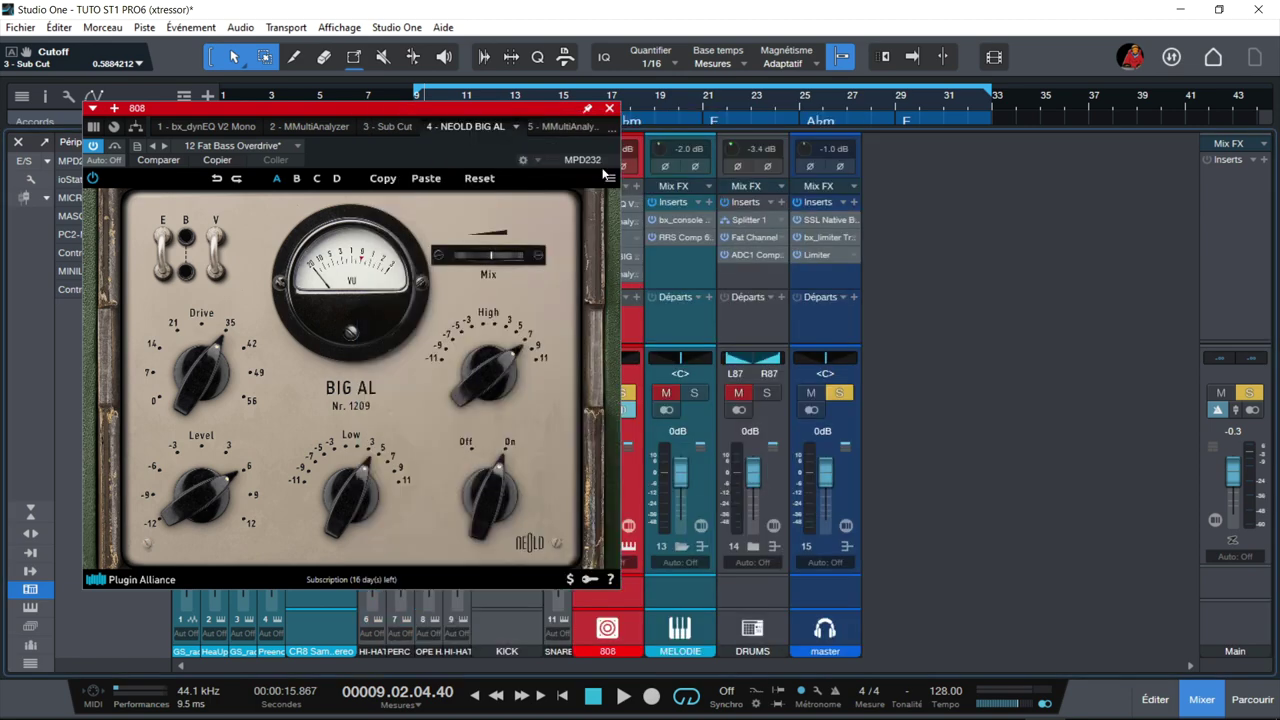
key("Escape")
Find bx_digital V3 mix among the Plugin Alliance effects and insert it at the end of the 808 chain
left_click(1251, 699)
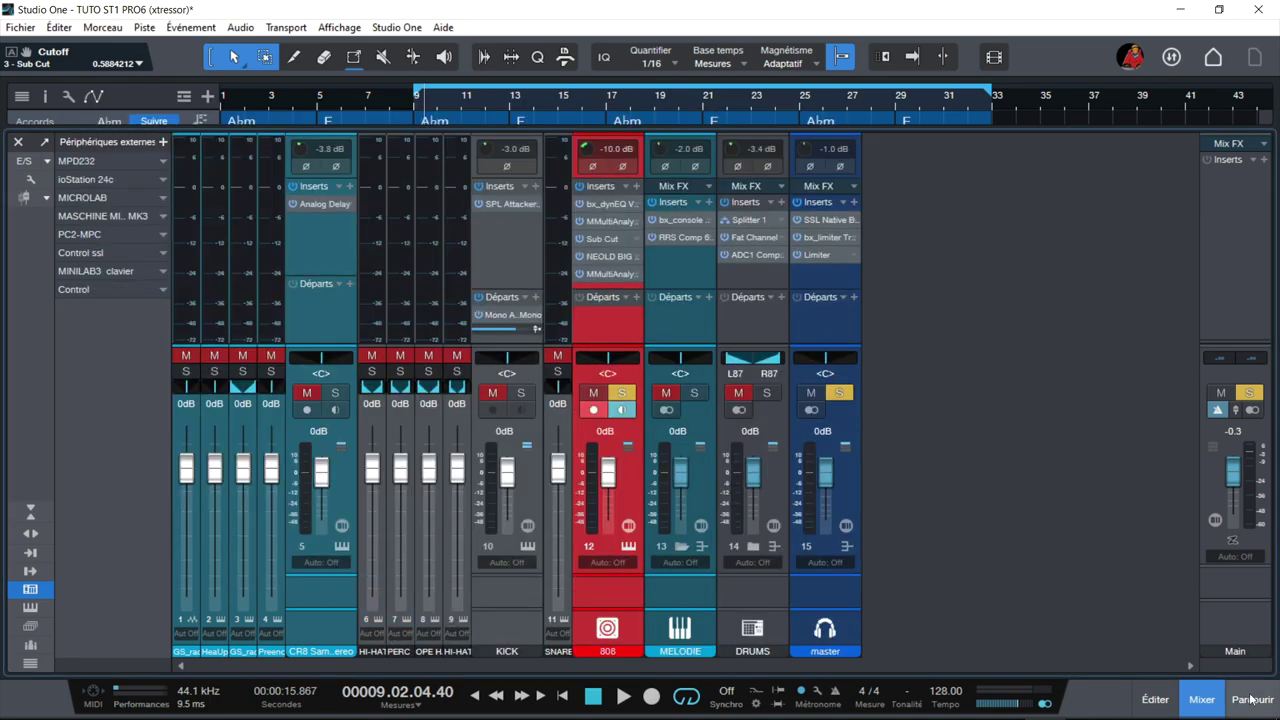
left_click_drag(1266, 505, 1267, 327)
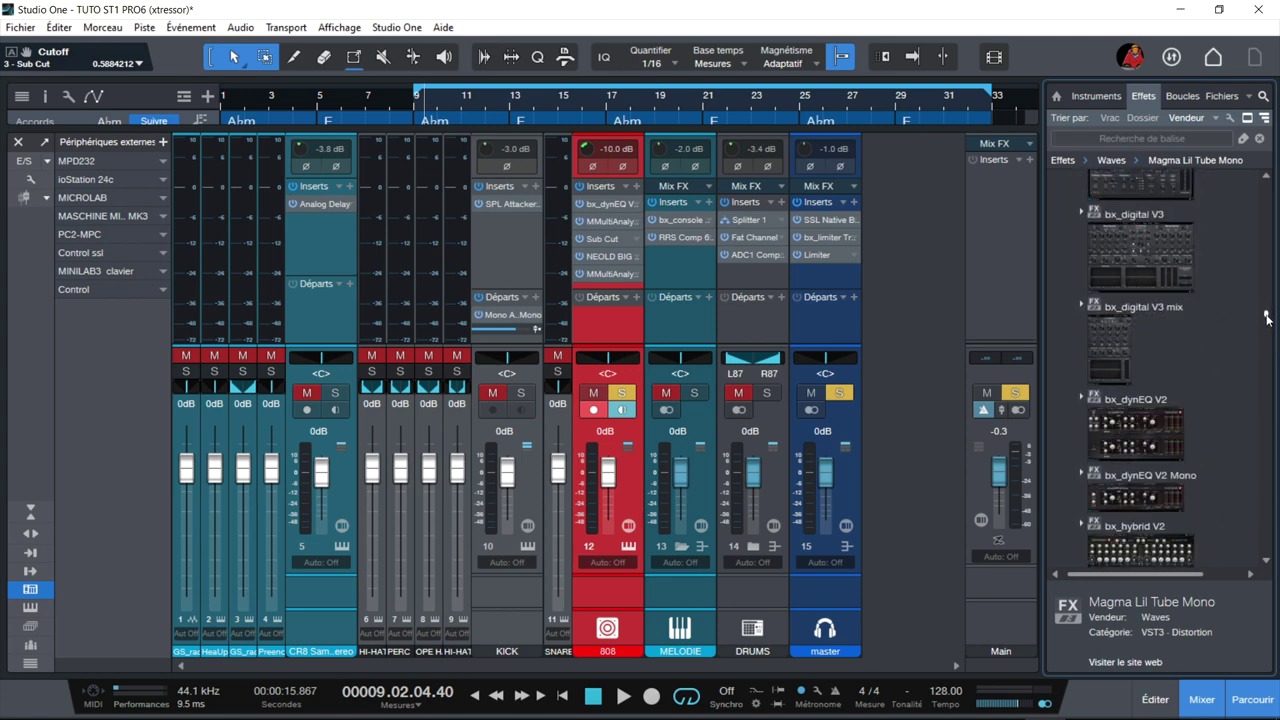
left_click_drag(1267, 318, 1267, 322)
left_click_drag(1128, 188, 605, 283)
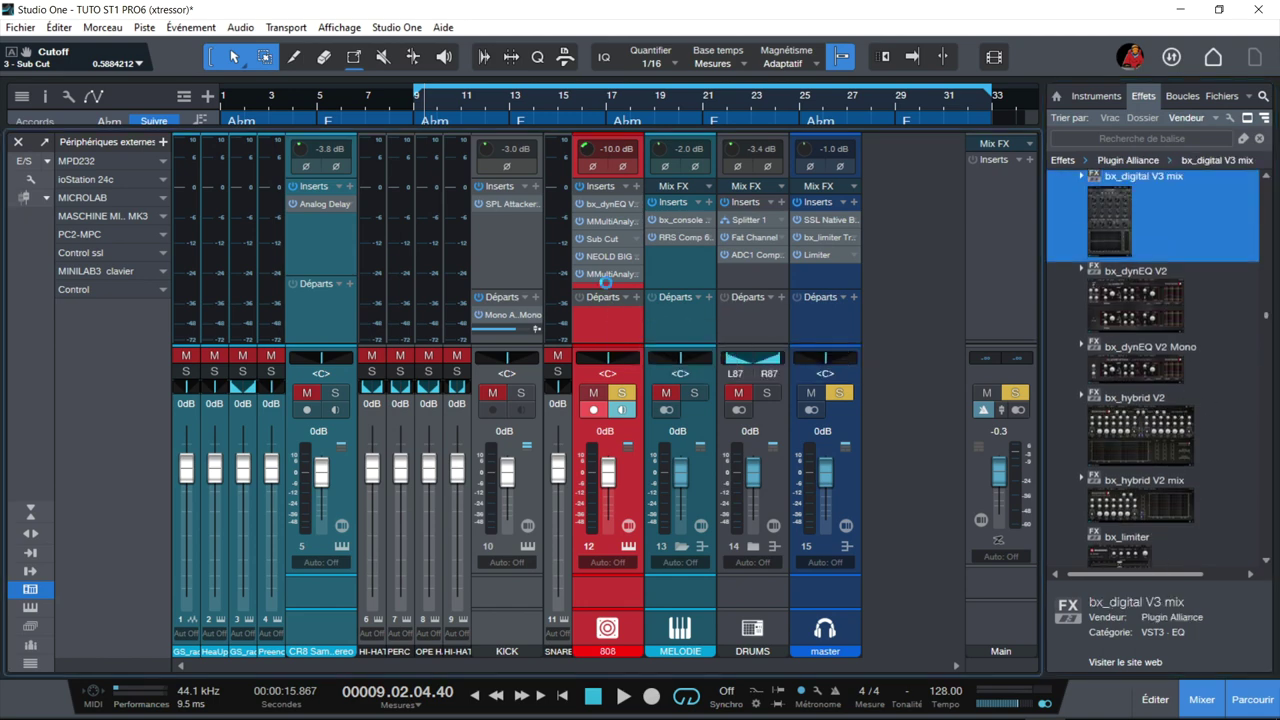
left_click_drag(605, 283, 607, 288)
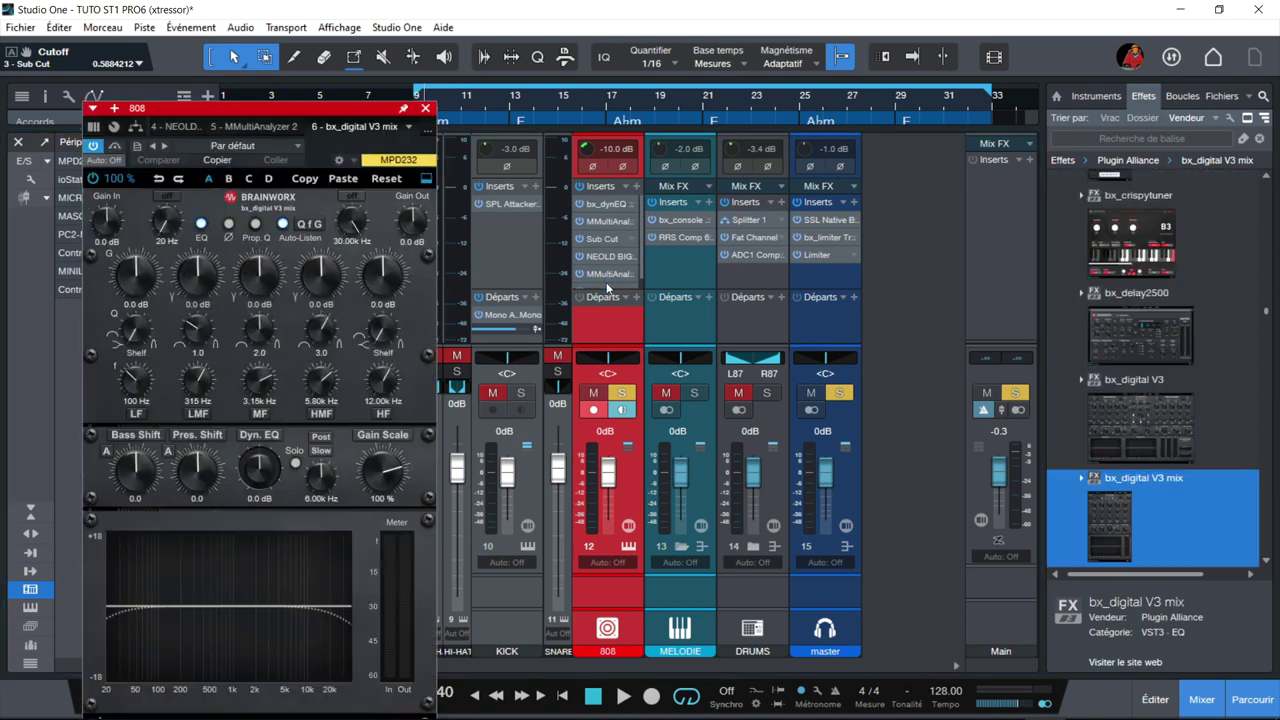
Enable the bx_digital V3 mix high-pass filter at 30 Hz with a 12 dB slope
left_click_drag(180, 115, 343, 9)
left_click_drag(322, 117, 330, 130)
left_click(332, 92)
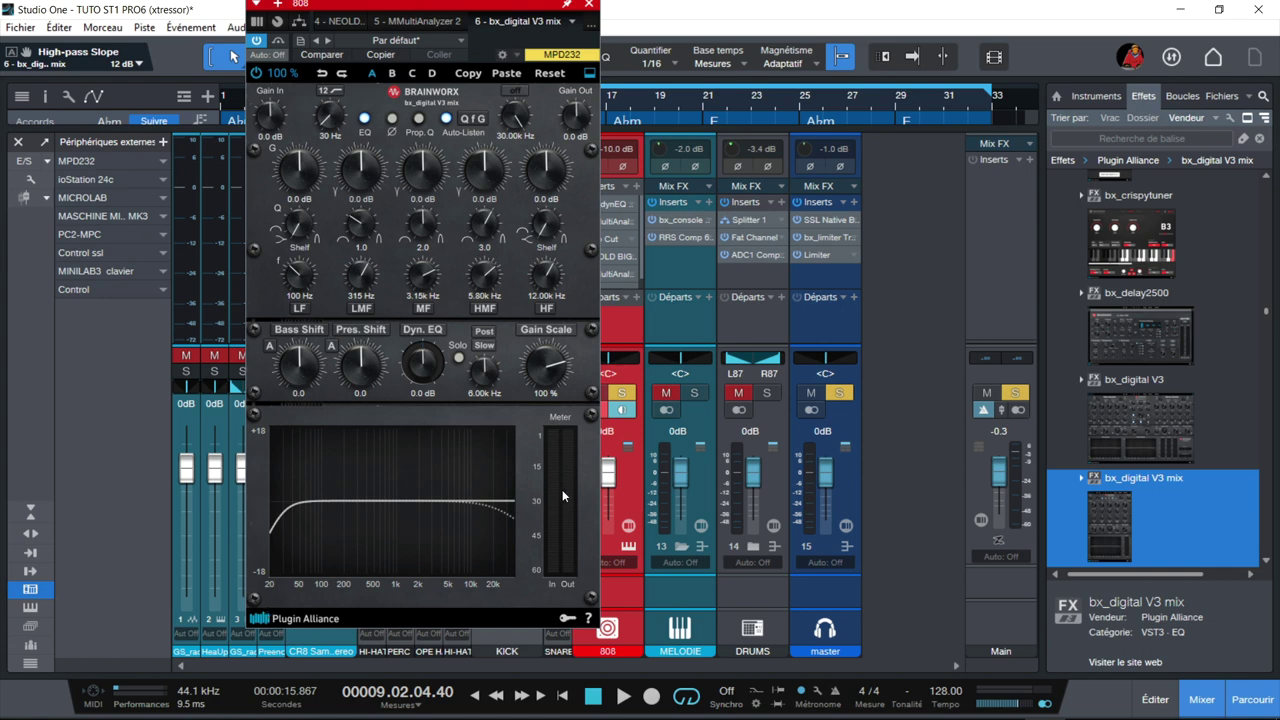
left_click_drag(535, 10, 401, 24)
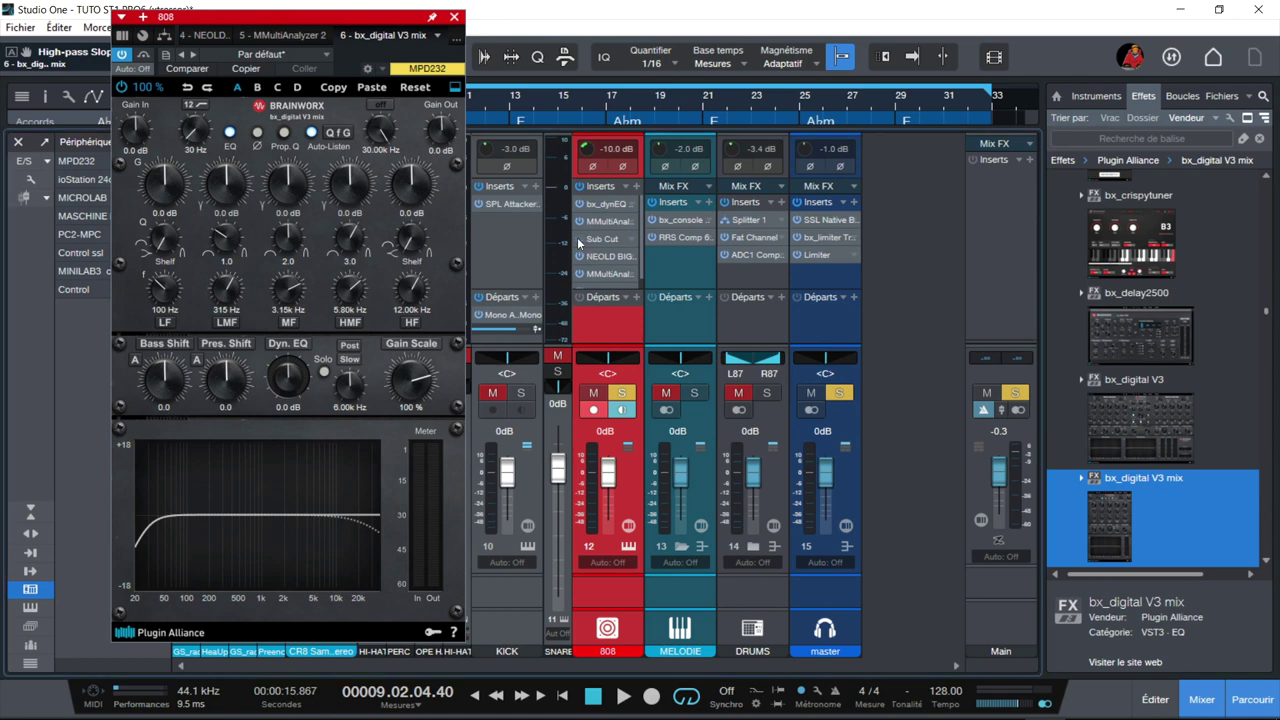
During playback, move bx_digital V3 mix ahead of NEOLD BIG AL and place the apres MMultiAnalyzer beside the EQ
key("space")
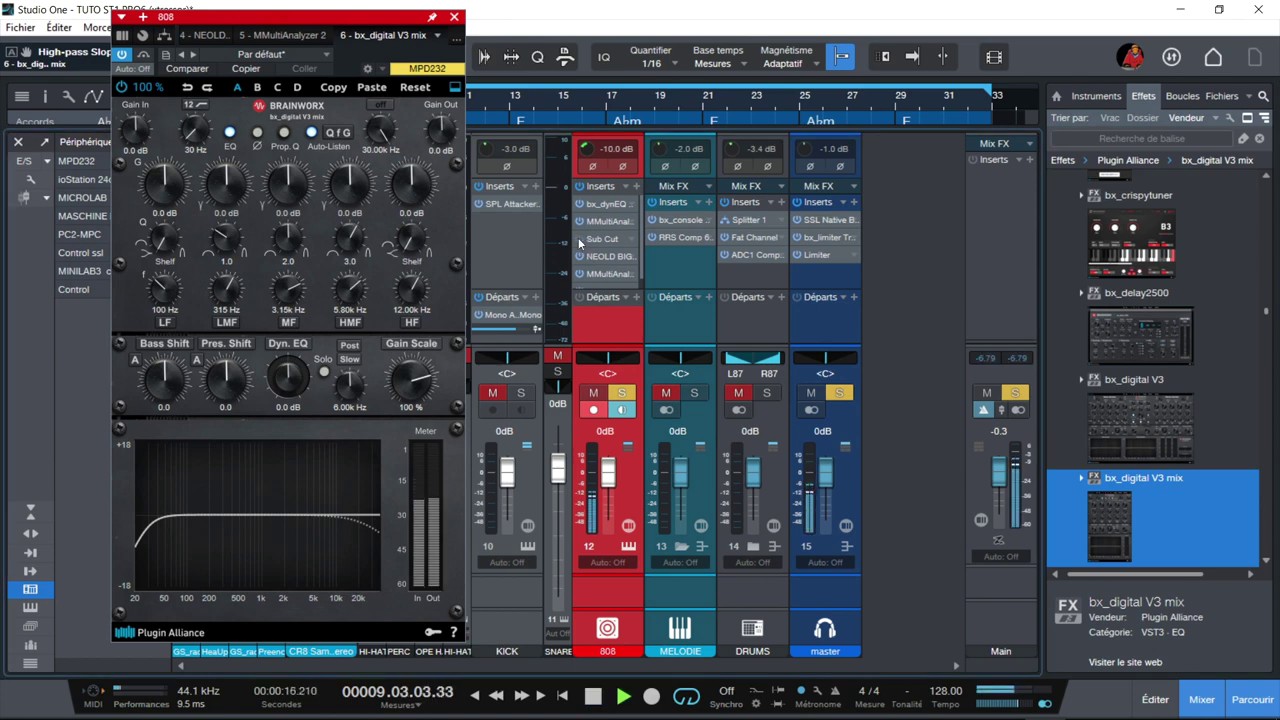
mouse_move(610, 287)
left_mouse_down()
mouse_move(606, 300)
mouse_move(607, 262)
left_mouse_up()
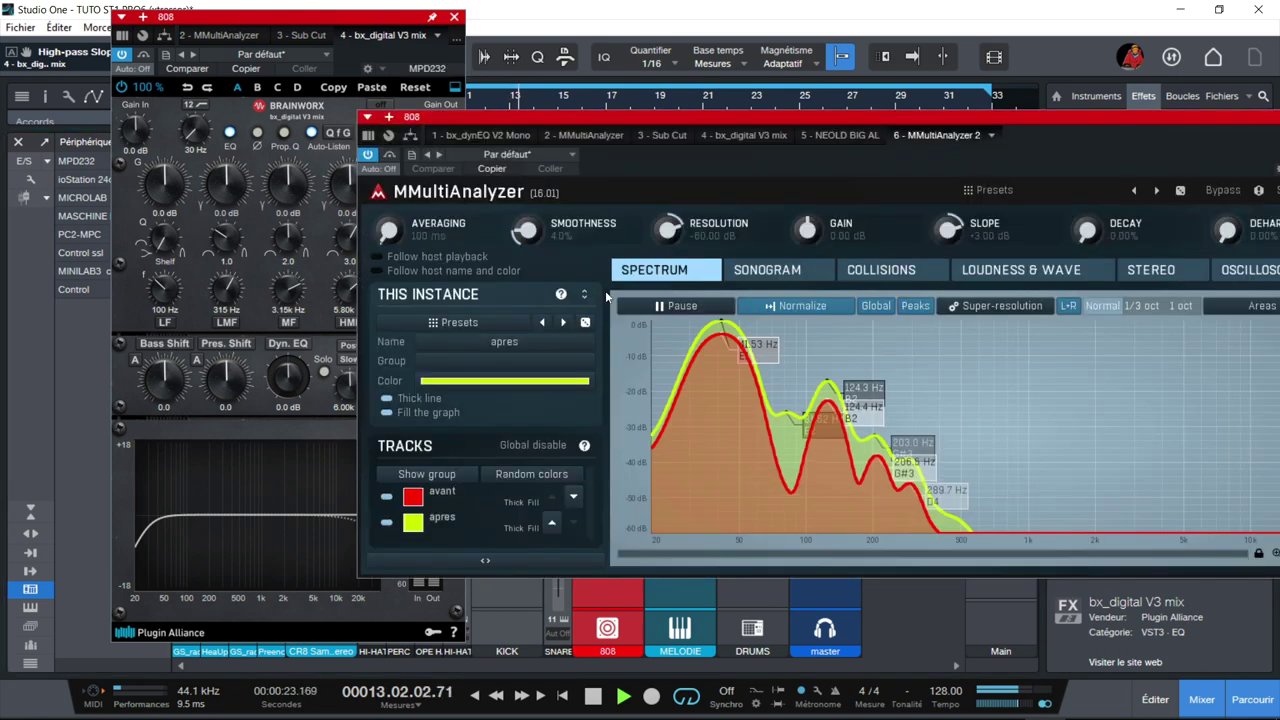
double_click(605, 291)
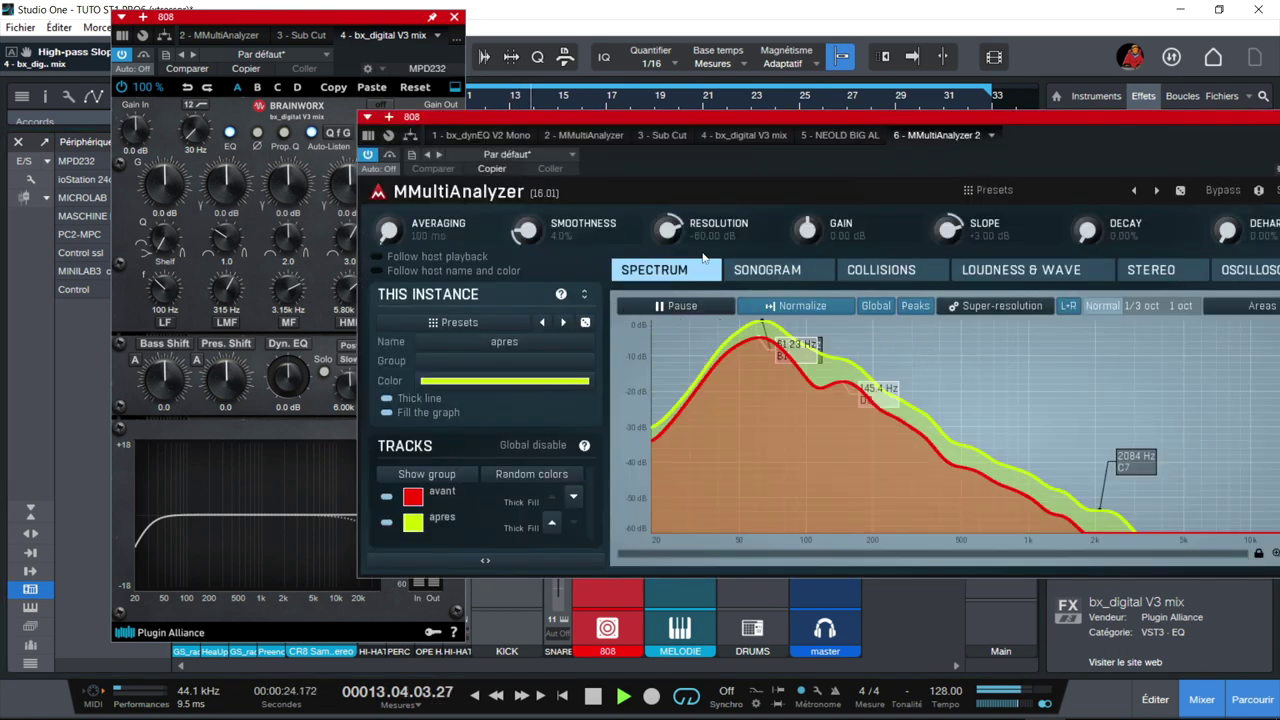
left_click_drag(782, 120, 916, 90)
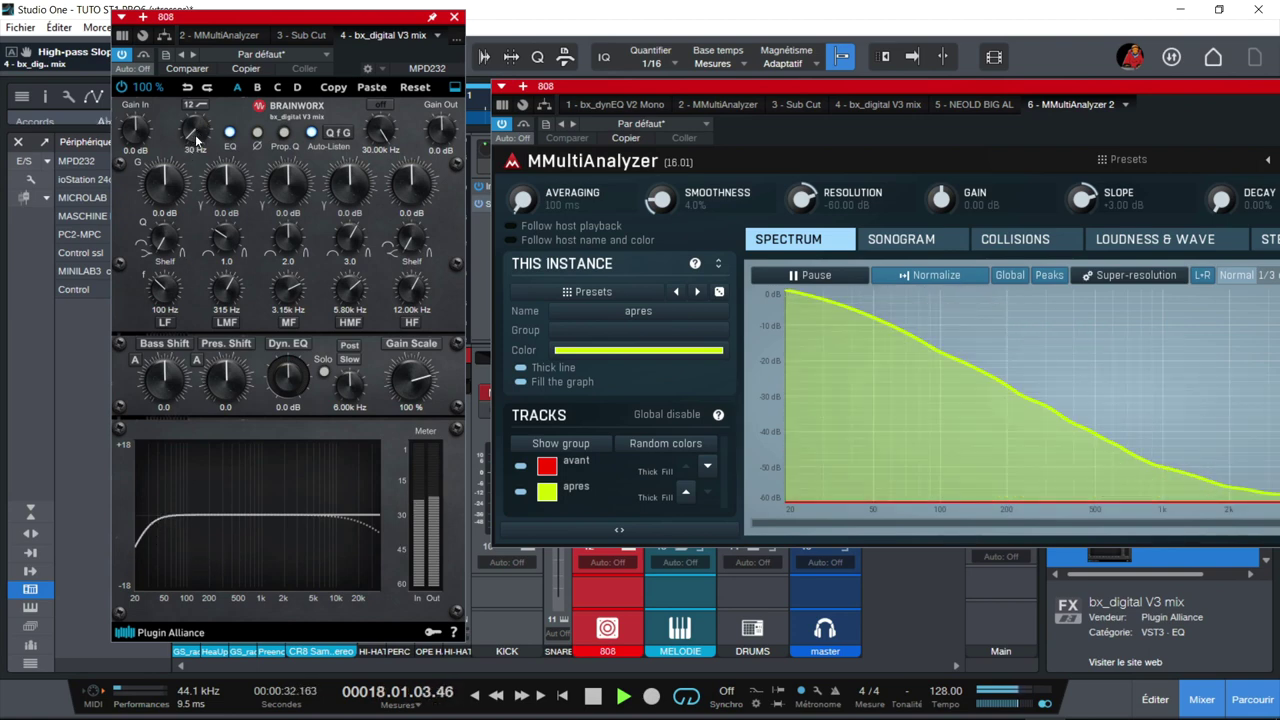
Sweep the bx_digital V3 mix high-pass filter, settle it at 46 Hz, and set Bass Shift to +2.0
left_click_drag(197, 140, 190, 76)
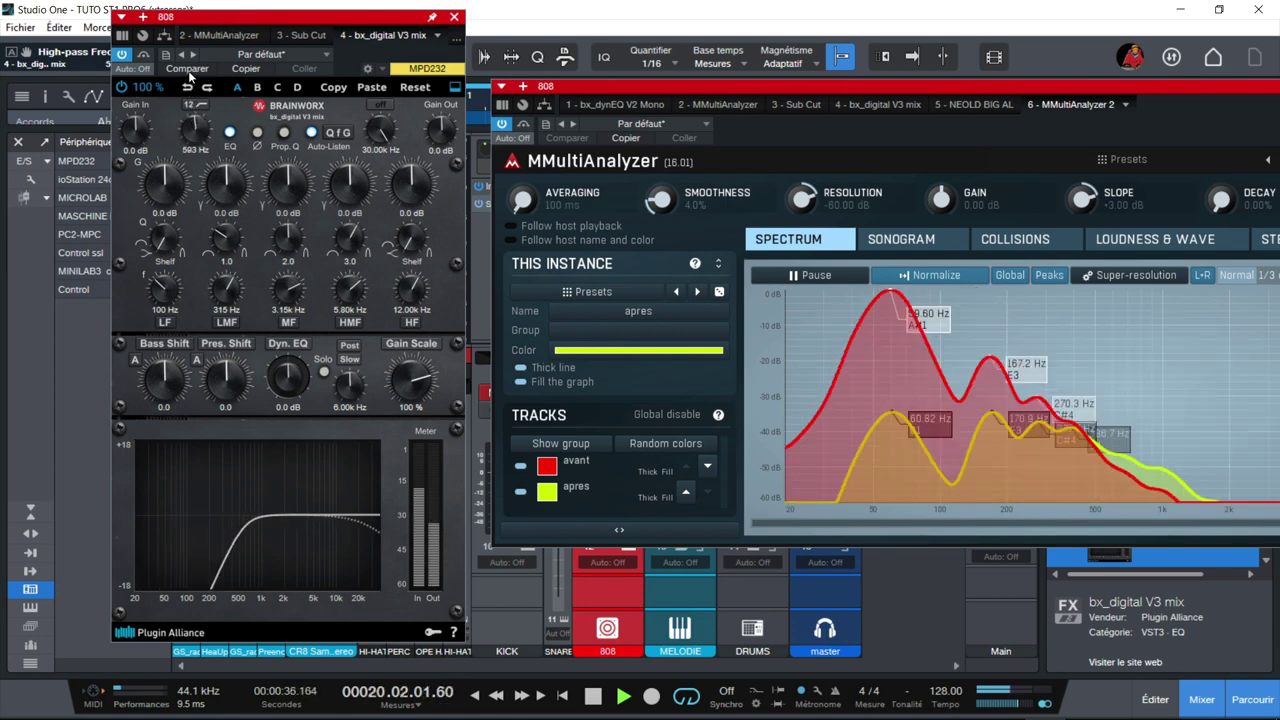
left_click_drag(190, 76, 190, 124)
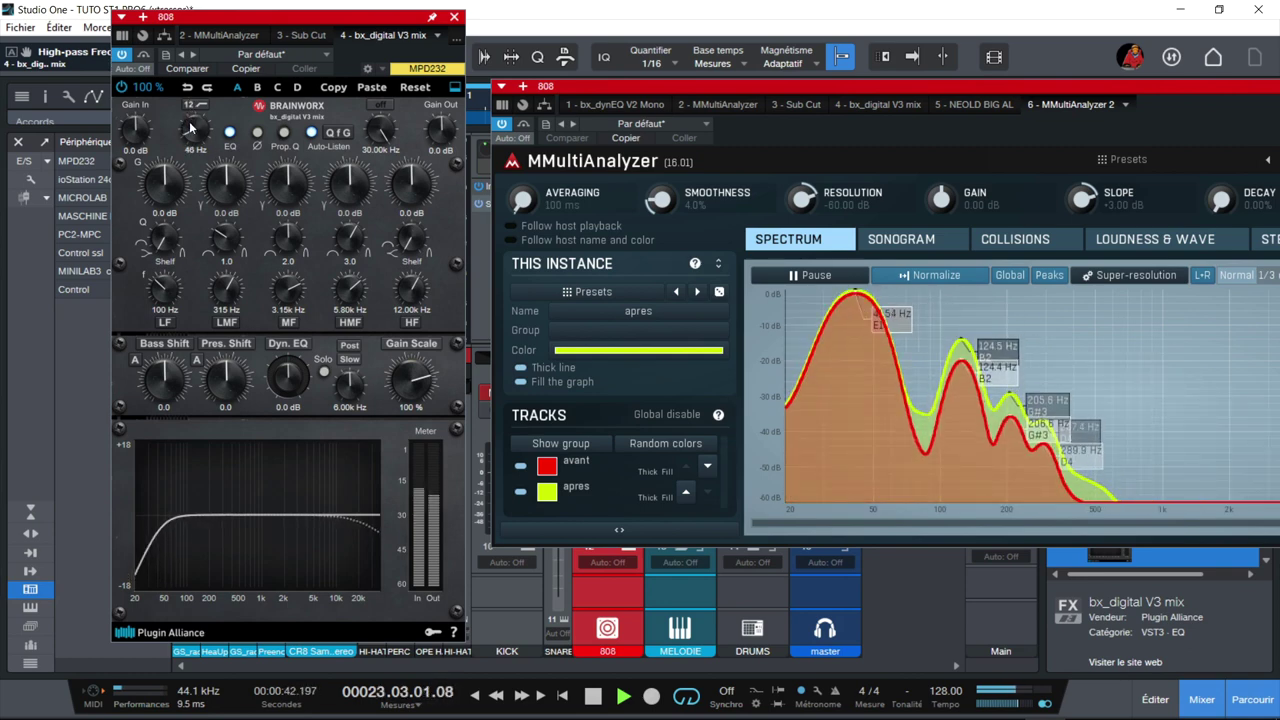
left_click_drag(165, 376, 163, 368)
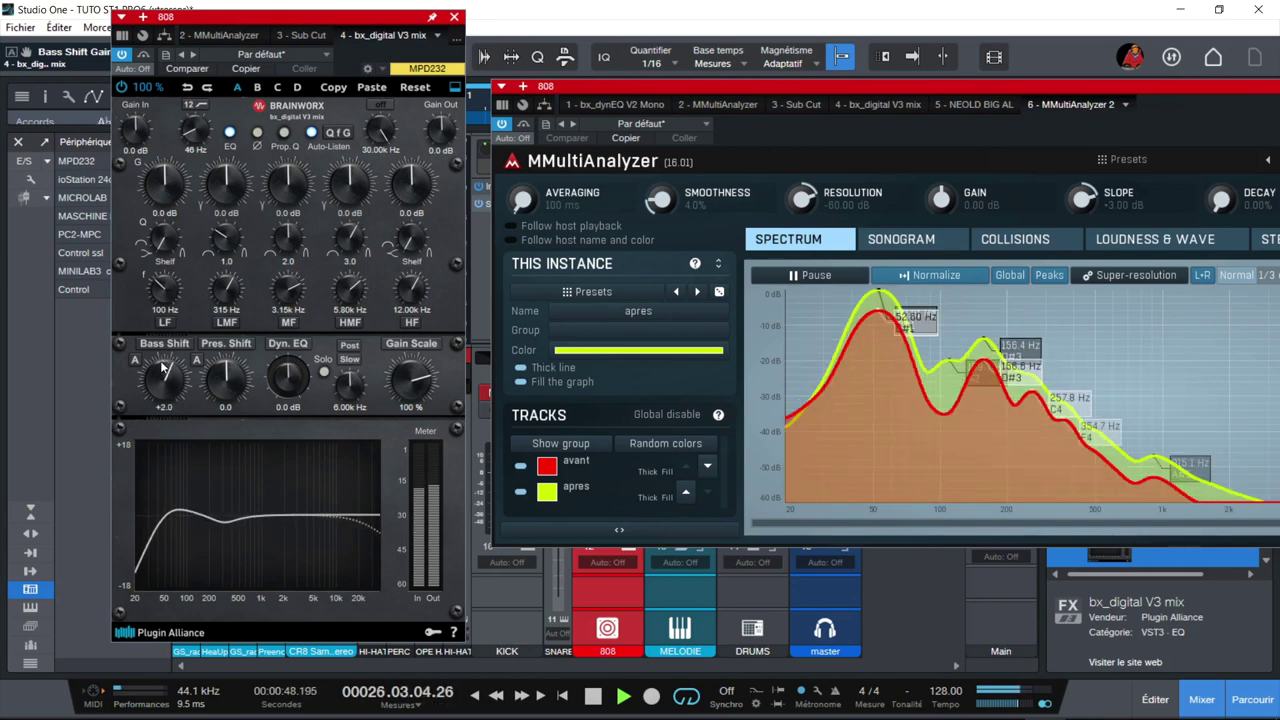
Reactivate Sub Cut, check its effect on the 808 spectrum, and return to bx_digital V3 mix
left_click(302, 35)
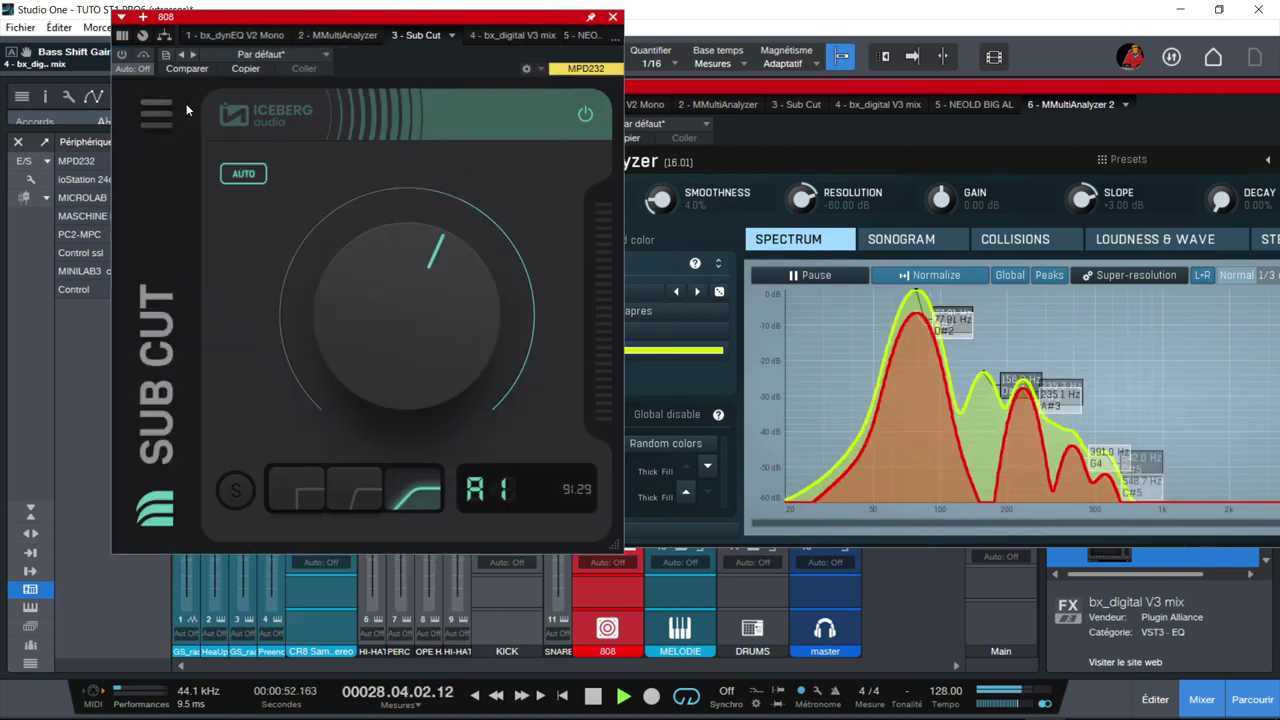
left_click(122, 54)
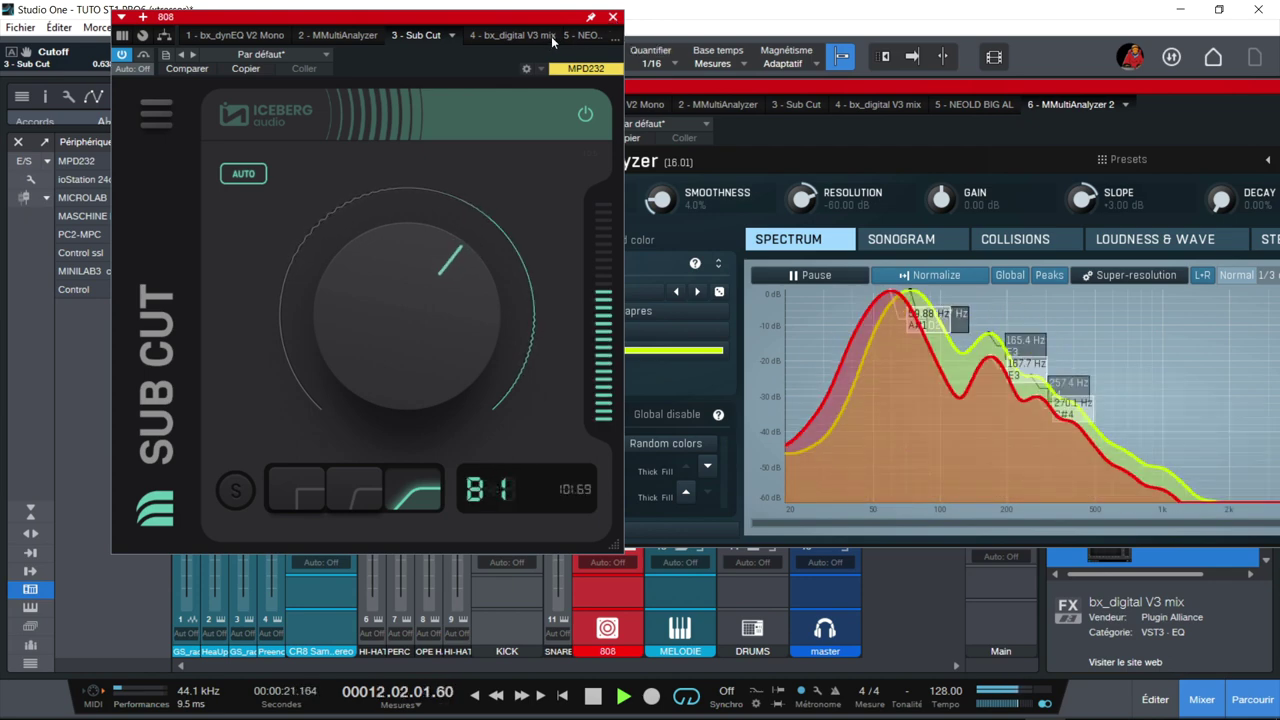
left_click(512, 35)
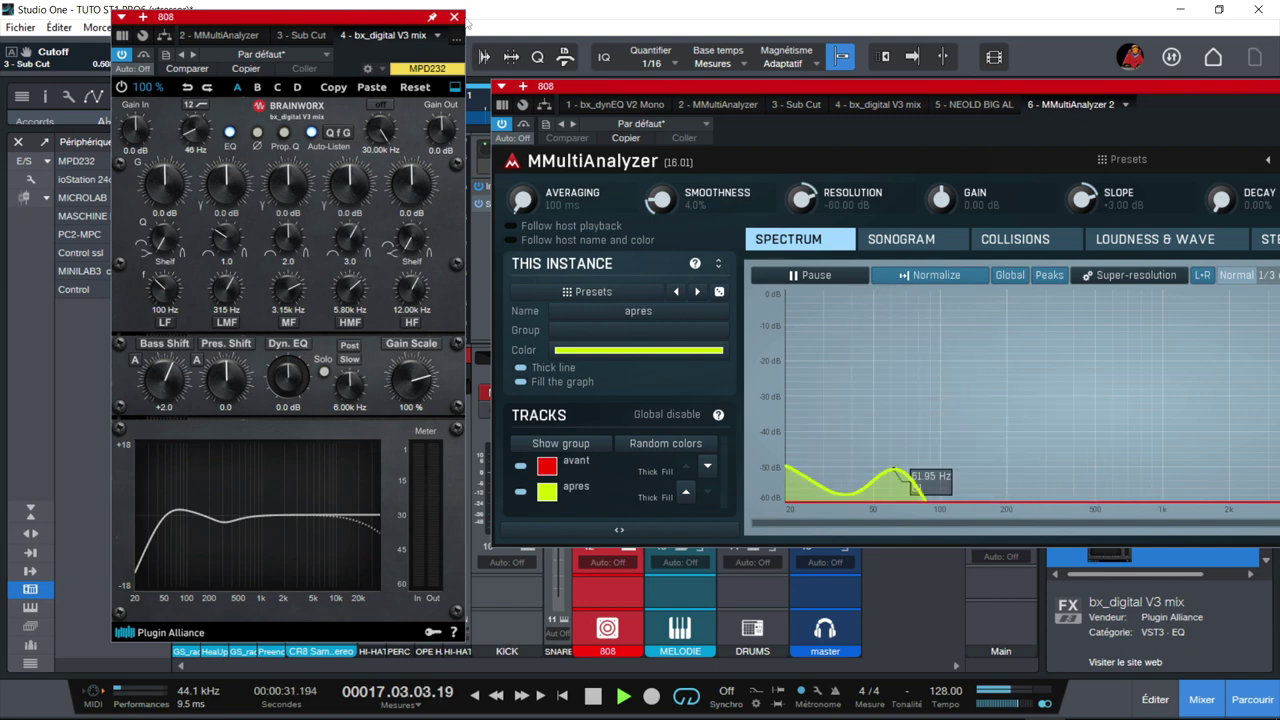
Close the bx_digital V3 mix window, stop playback, and show Sub Cut in the remaining 808 window
left_click(454, 17)
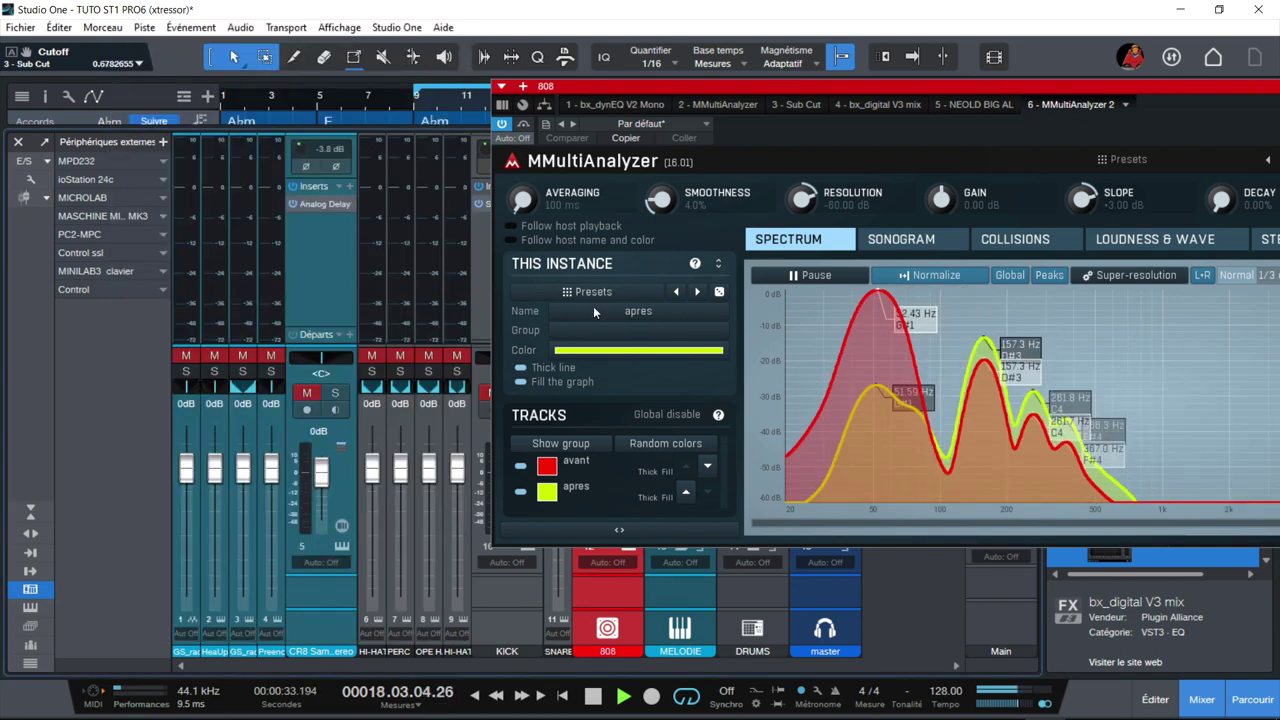
key("space")
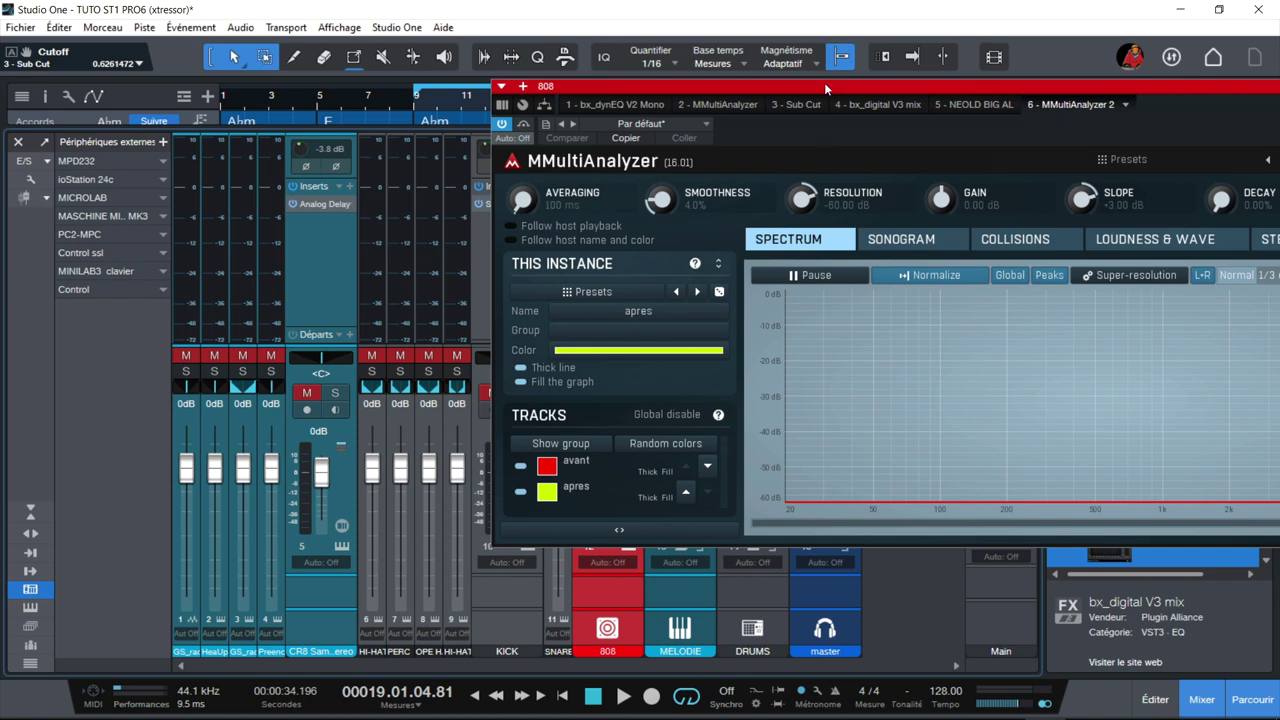
left_click_drag(824, 83, 616, 148)
left_click(597, 170)
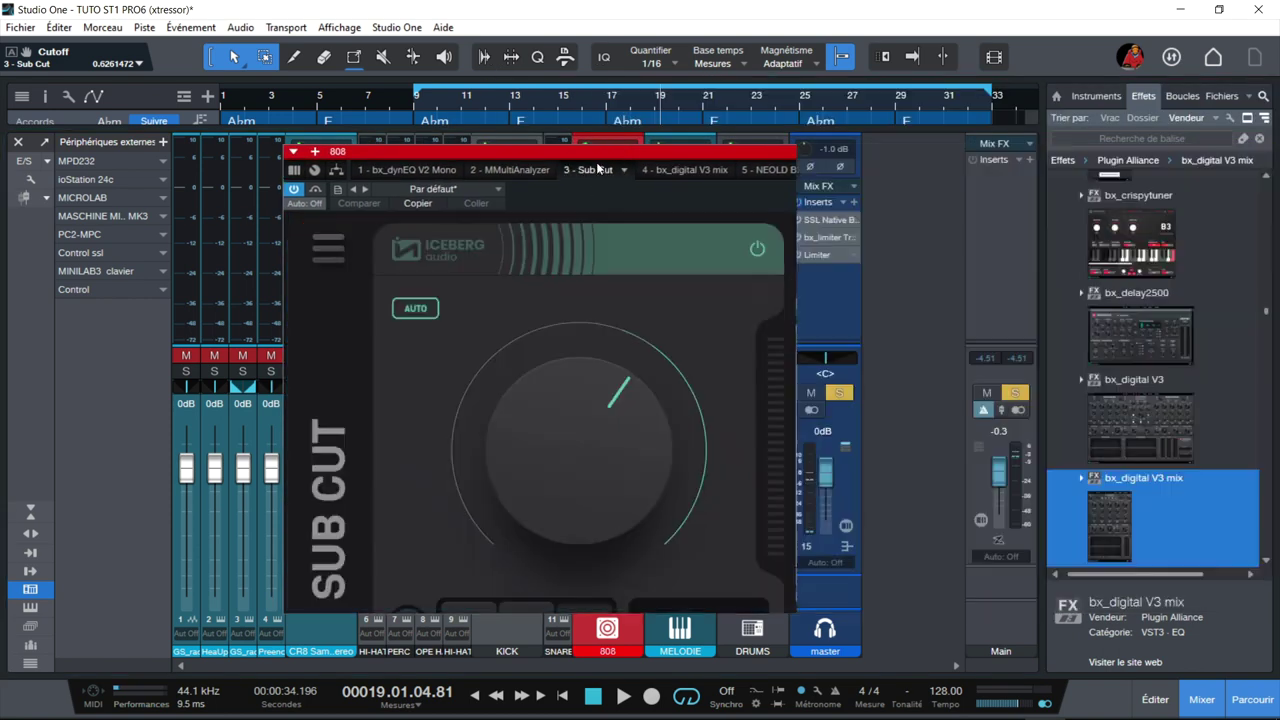